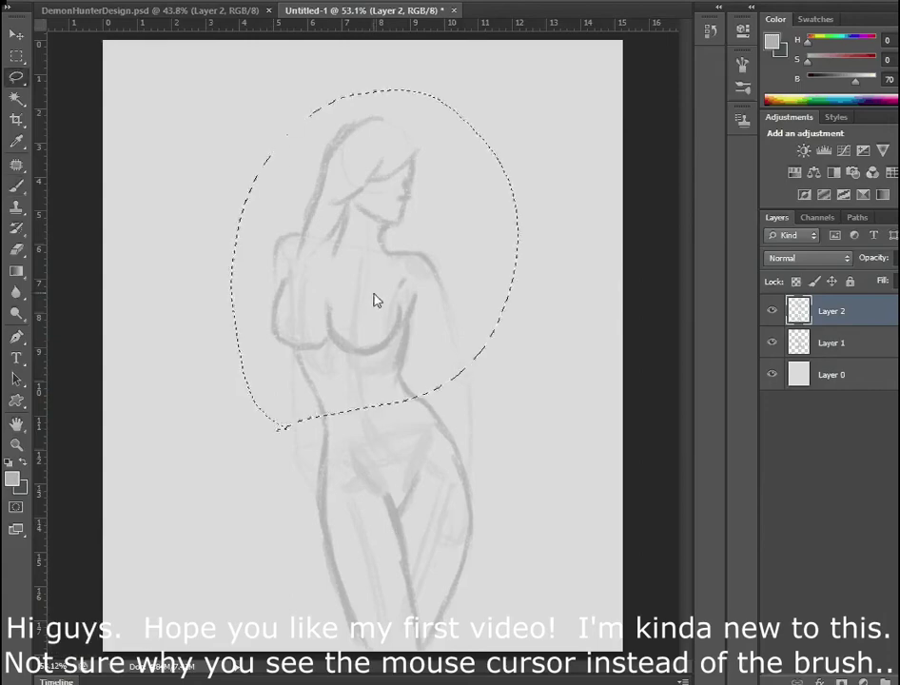
# - Refine the sketch's under-chest, left shoulder, back, waist and hip curves
pyautogui.hotkey('ctrl', 'd')
pyautogui.moveTo(371, 374); pyautogui.dragTo(326, 372)
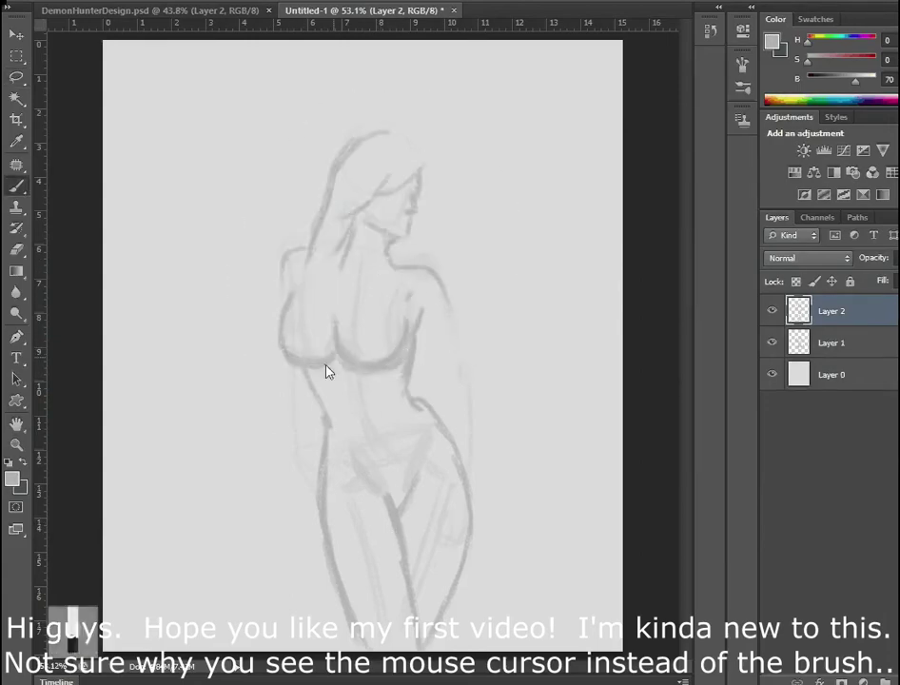
pyautogui.moveTo(283, 282); pyautogui.dragTo(285, 249)
pyautogui.moveTo(417, 354); pyautogui.dragTo(411, 404)
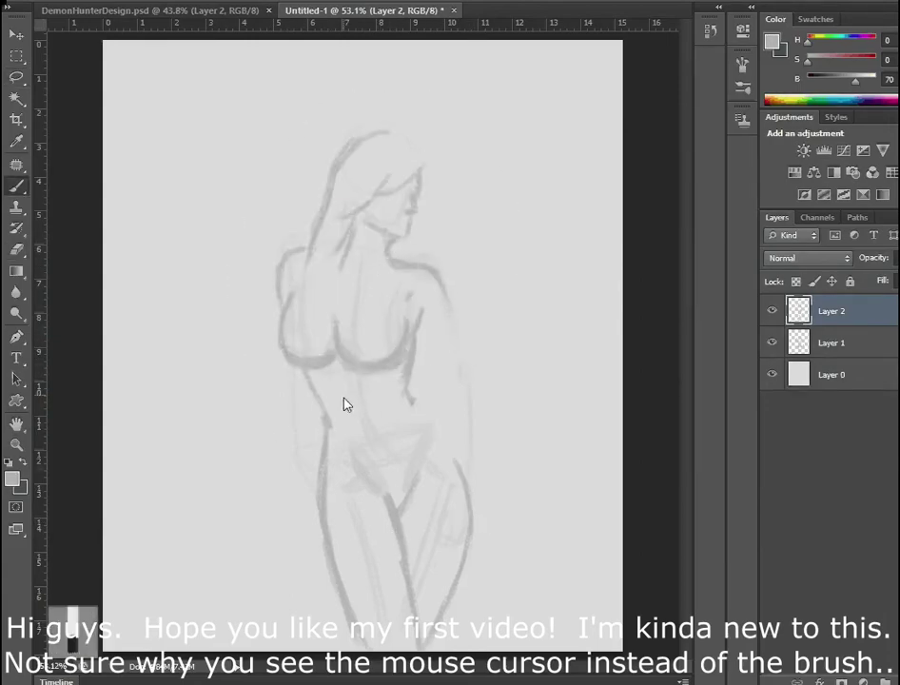
pyautogui.moveTo(455, 461); pyautogui.dragTo(391, 506)
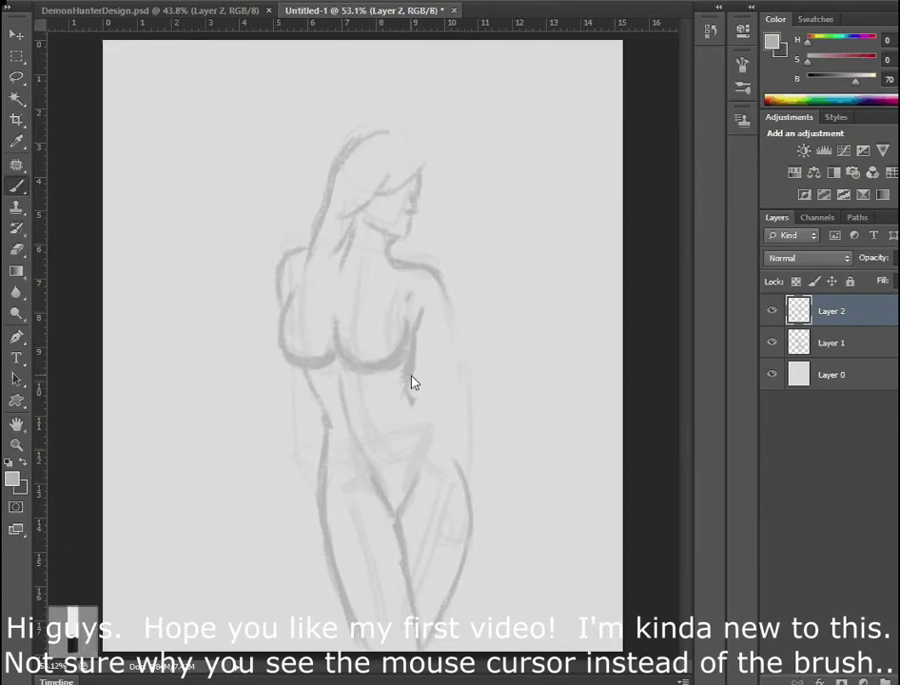
pyautogui.moveTo(412, 381); pyautogui.dragTo(457, 482)
# - Add the pelvis V-line and navel, and darken the hair outline down to the left shoulder
pyautogui.press('e')
pyautogui.press('b')
pyautogui.moveTo(414, 519); pyautogui.dragTo(376, 488)
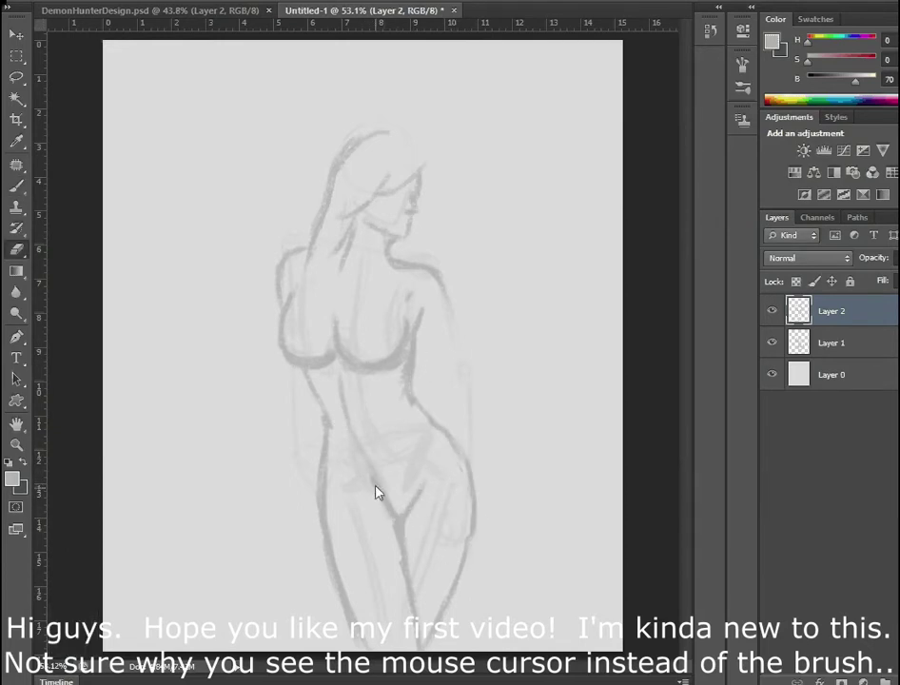
pyautogui.moveTo(380, 128); pyautogui.dragTo(428, 182)
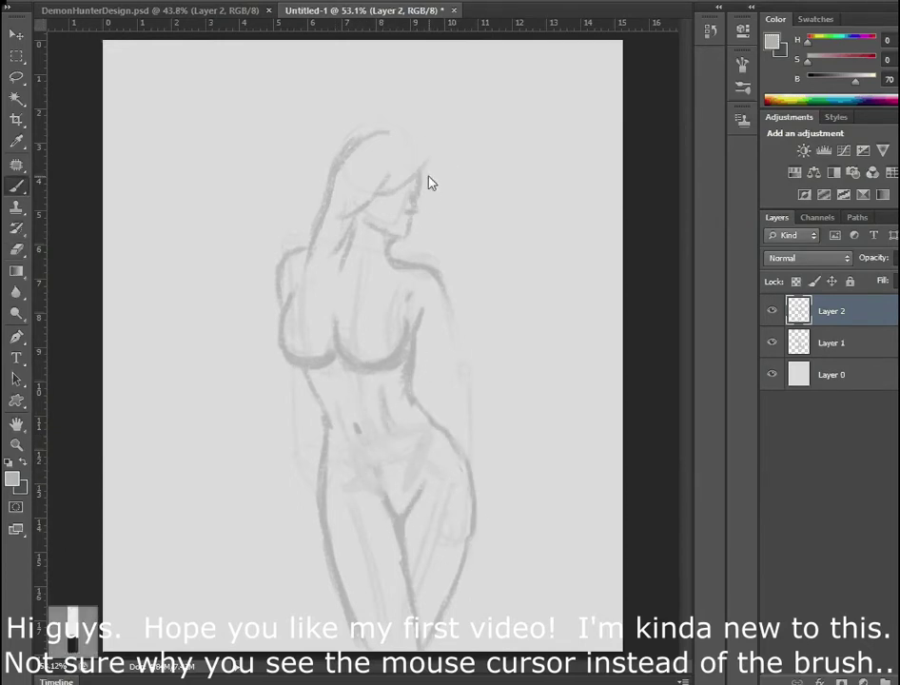
pyautogui.moveTo(332, 152)
pyautogui.mouseDown()
pyautogui.moveTo(376, 137)
pyautogui.moveTo(304, 249)
pyautogui.mouseUp()
# - Sketch the left arm and hand and outline the right arm
pyautogui.moveTo(289, 399); pyautogui.dragTo(304, 493)
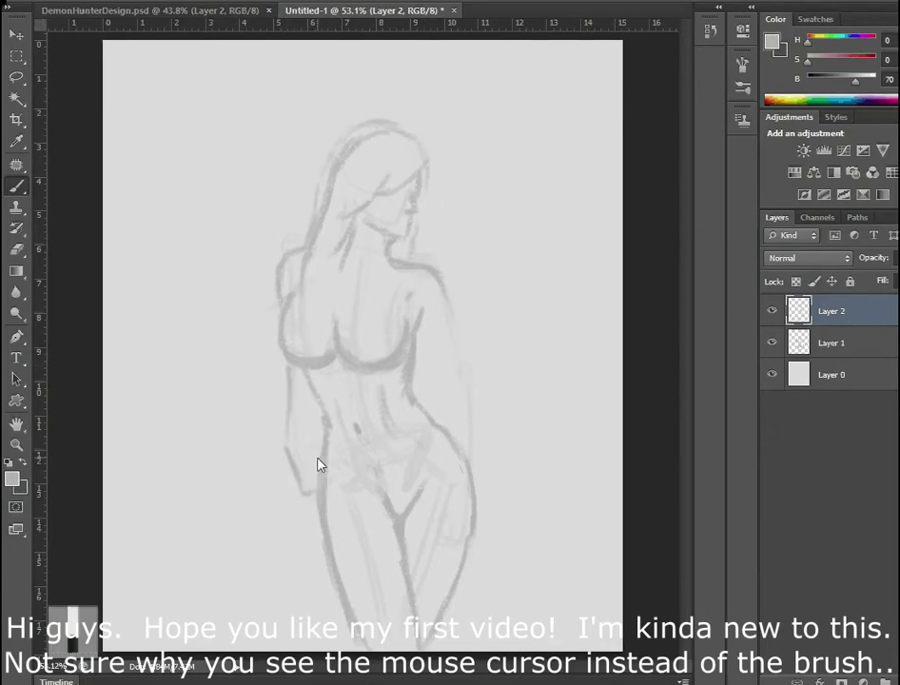
pyautogui.moveTo(443, 293); pyautogui.dragTo(477, 469)
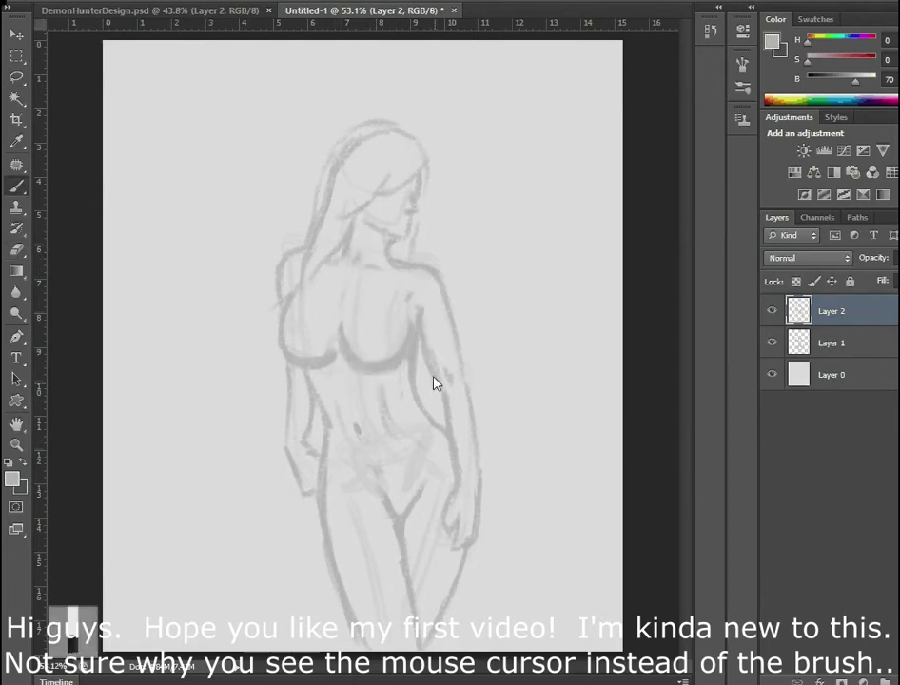
pyautogui.click(830, 343)
# - Lower Layer 2's opacity to fade the sketch and add a new empty layer
pyautogui.click(830, 310)
pyautogui.click(896, 258)
pyautogui.moveTo(889, 276); pyautogui.dragTo(869, 276)
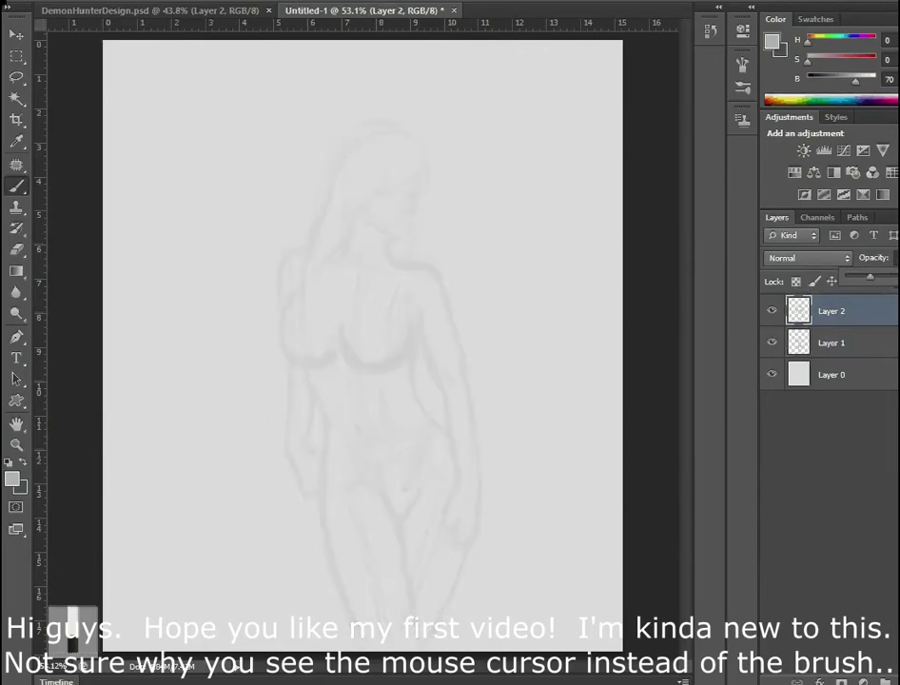
pyautogui.hotkey('ctrl', 'shift', 'alt', 'n')
pyautogui.scroll(3, 380, 142)
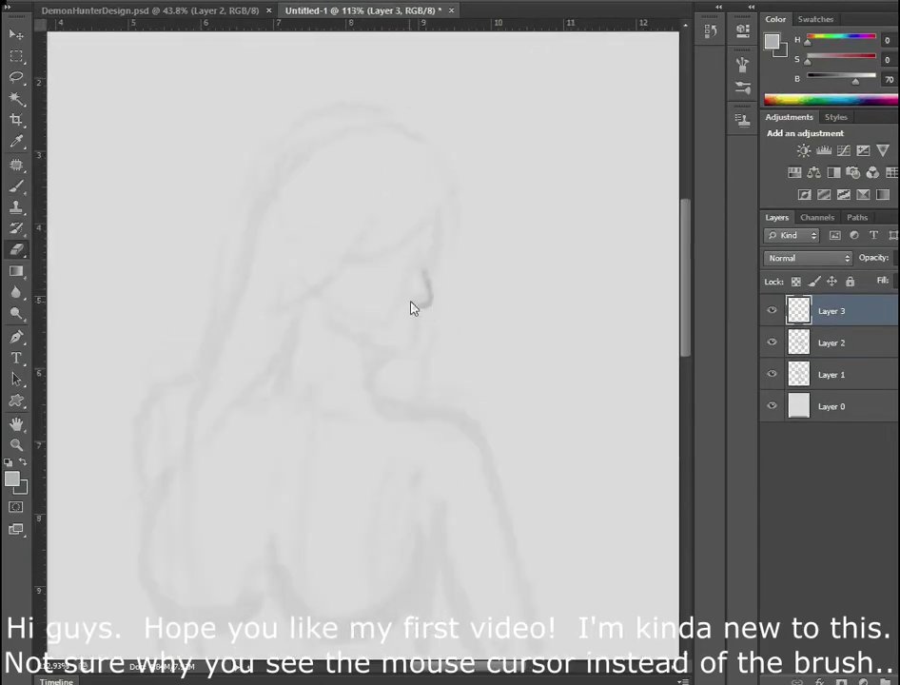
# - Ink the face profile, mouth, chin, eye line, neck and hair strands beside the neck
pyautogui.rightClick(428, 295)
pyautogui.press('Escape')
pyautogui.moveTo(428, 297); pyautogui.dragTo(423, 266)
pyautogui.moveTo(424, 316)
pyautogui.mouseDown()
pyautogui.moveTo(415, 328)
pyautogui.moveTo(427, 295)
pyautogui.mouseUp()
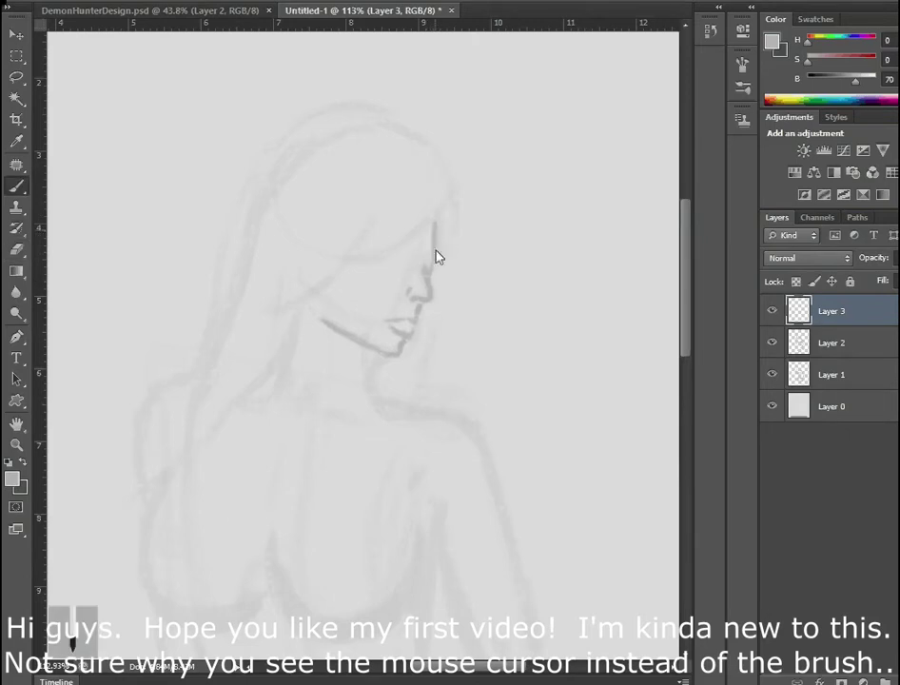
pyautogui.moveTo(423, 247); pyautogui.dragTo(333, 259)
pyautogui.moveTo(445, 195); pyautogui.dragTo(409, 404)
pyautogui.moveTo(384, 366)
pyautogui.mouseDown()
pyautogui.moveTo(376, 433)
pyautogui.moveTo(400, 419)
pyautogui.mouseUp()
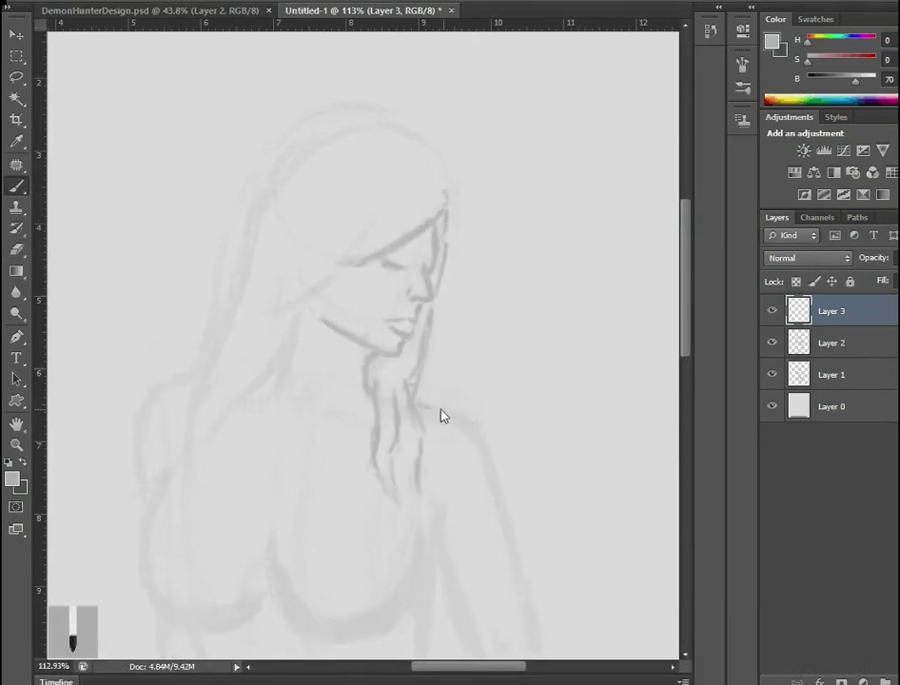
pyautogui.scroll(-3, 443, 381)
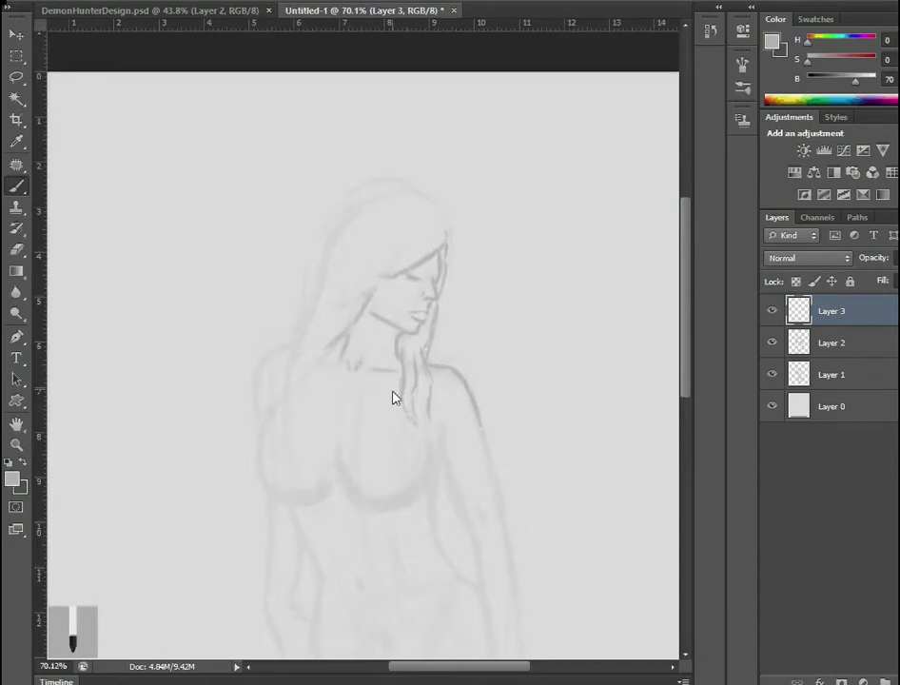
# - Trace the left hair edge, both breast curves and the right torso side
pyautogui.moveTo(315, 312)
pyautogui.mouseDown()
pyautogui.moveTo(302, 351)
pyautogui.moveTo(265, 378)
pyautogui.mouseUp()
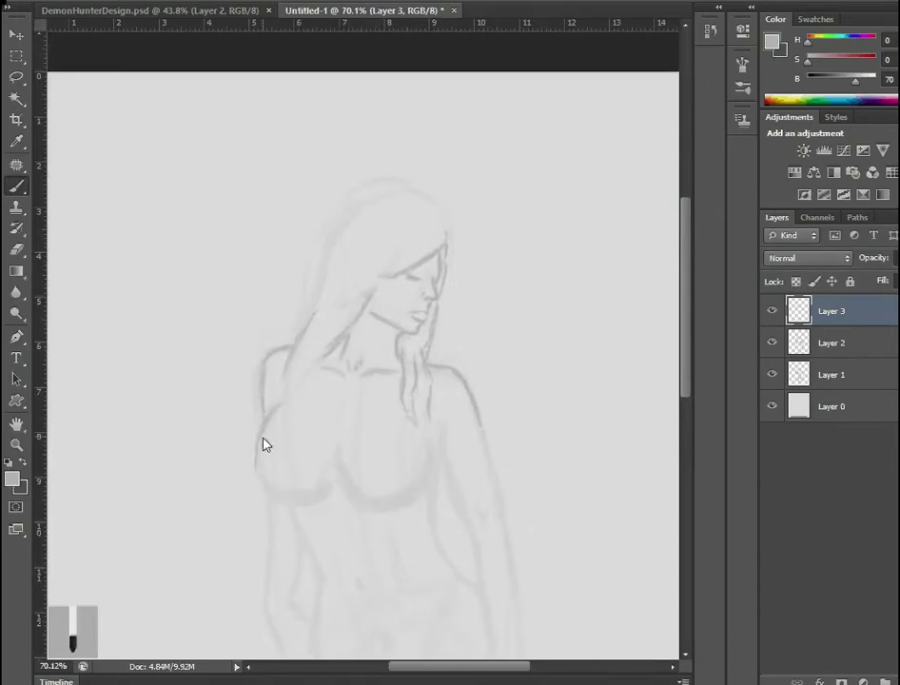
pyautogui.moveTo(264, 445); pyautogui.dragTo(295, 504)
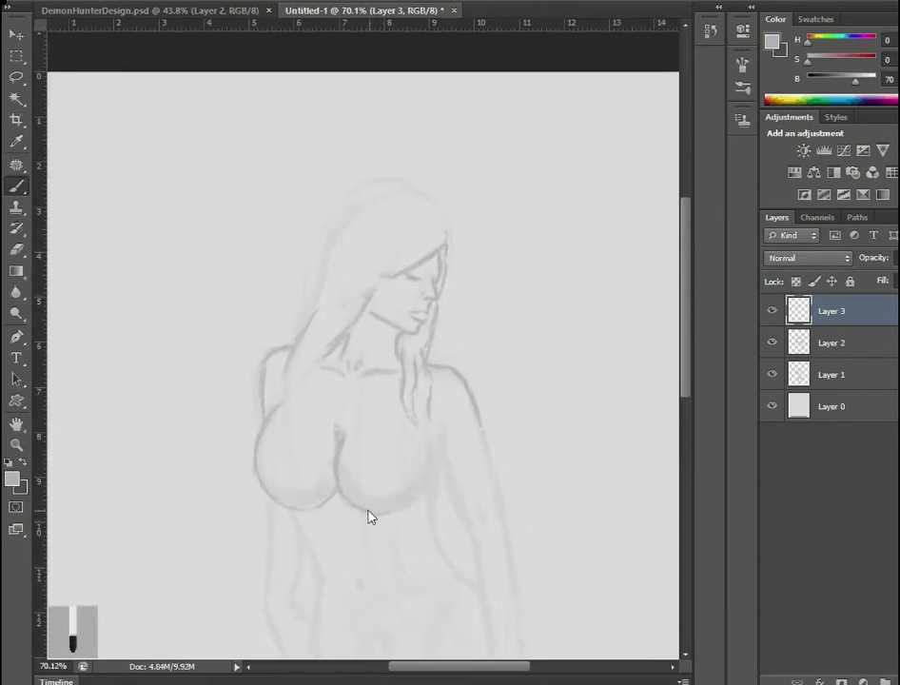
pyautogui.moveTo(370, 516); pyautogui.dragTo(430, 499)
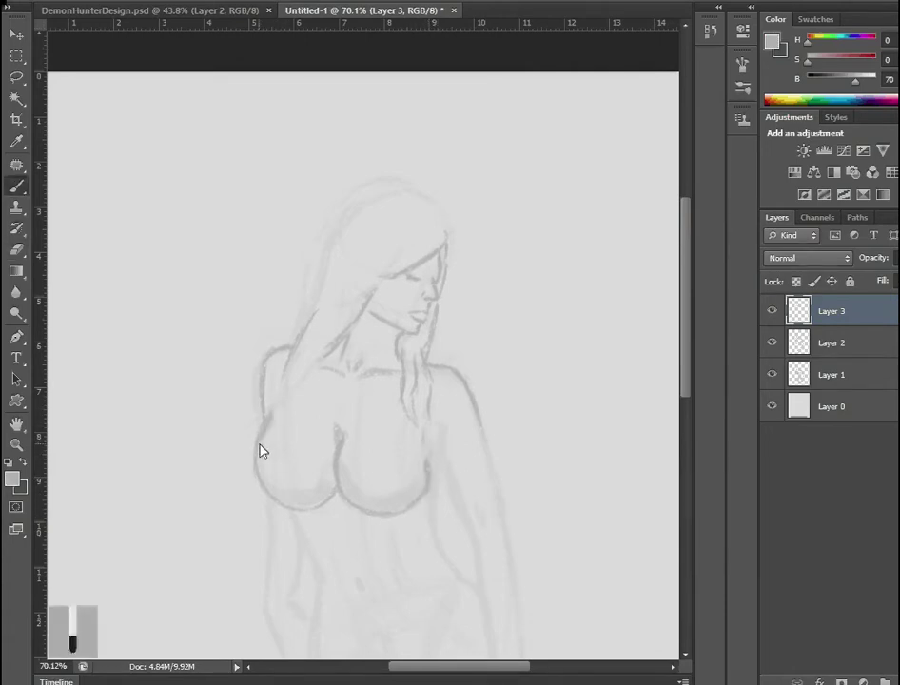
pyautogui.scroll(-2, 339, 379)
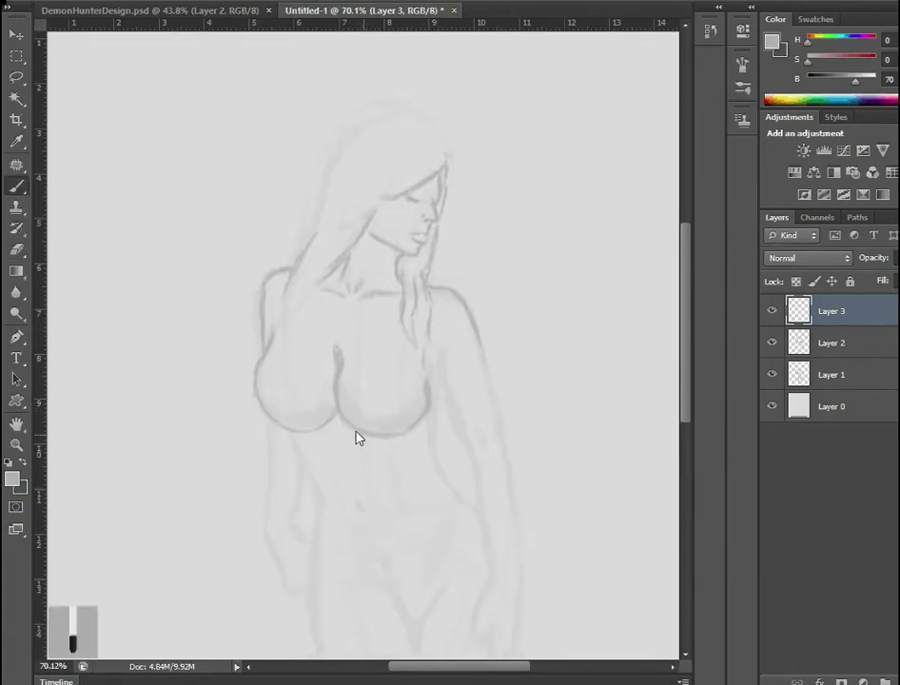
pyautogui.moveTo(339, 411)
pyautogui.mouseDown()
pyautogui.moveTo(428, 416)
pyautogui.moveTo(437, 466)
pyautogui.mouseUp()
pyautogui.press('e')
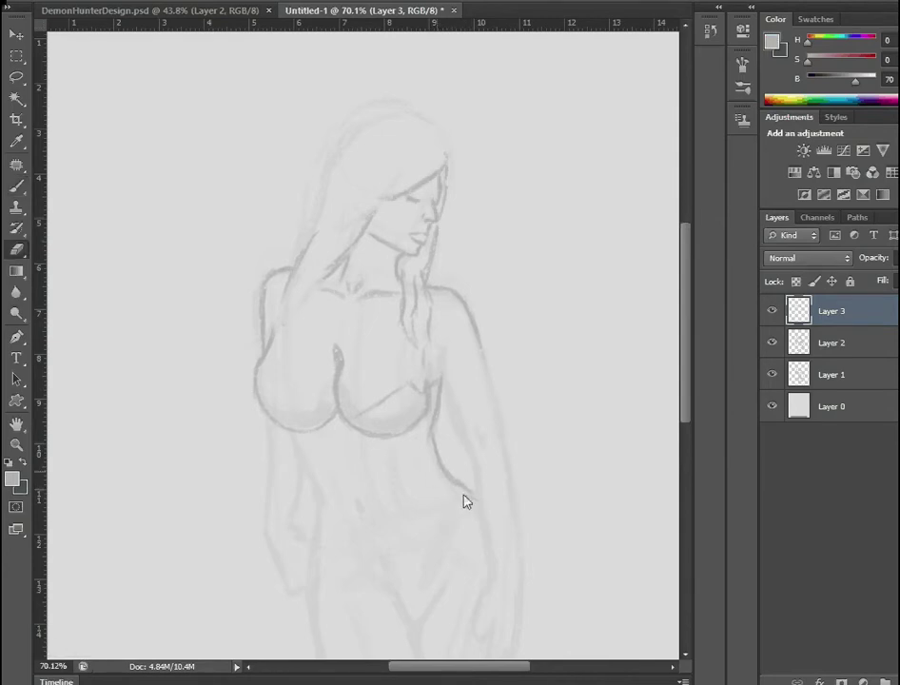
pyautogui.press('b')
pyautogui.scroll(-3, 292, 316)
# - Outline the left bra cup, the bikini line over abdomen and hip, and both legs
pyautogui.moveTo(257, 247); pyautogui.dragTo(333, 310)
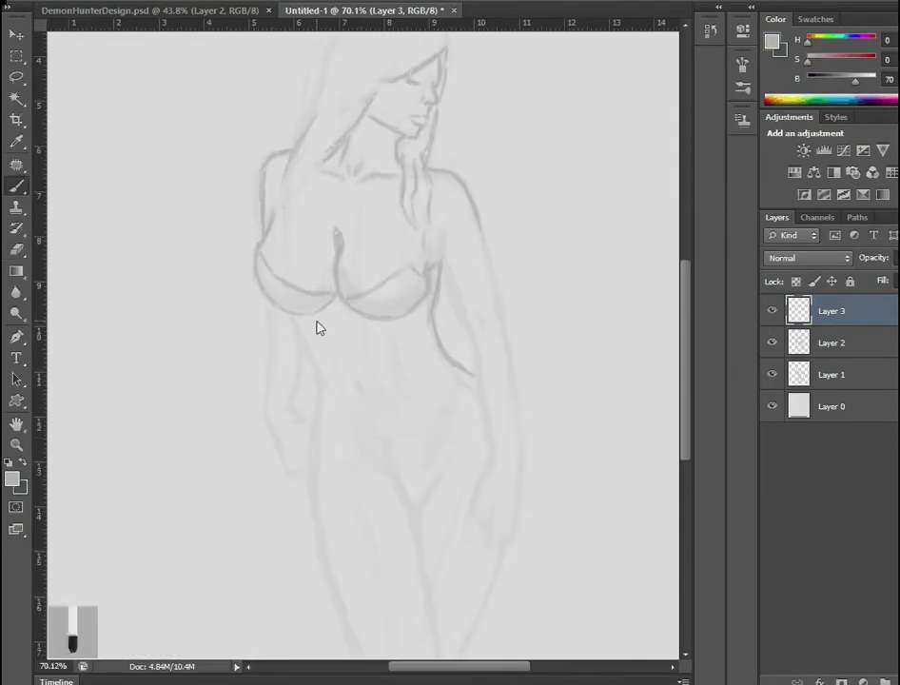
pyautogui.moveTo(326, 425)
pyautogui.mouseDown()
pyautogui.moveTo(464, 496)
pyautogui.moveTo(434, 483)
pyautogui.mouseUp()
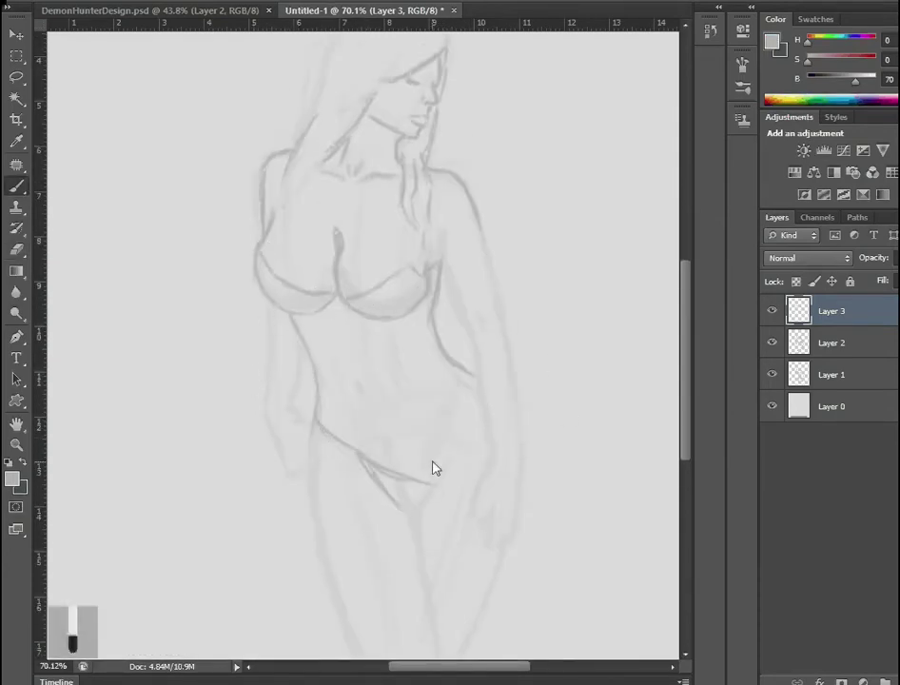
pyautogui.moveTo(359, 461)
pyautogui.mouseDown()
pyautogui.moveTo(412, 522)
pyautogui.moveTo(433, 647)
pyautogui.mouseUp()
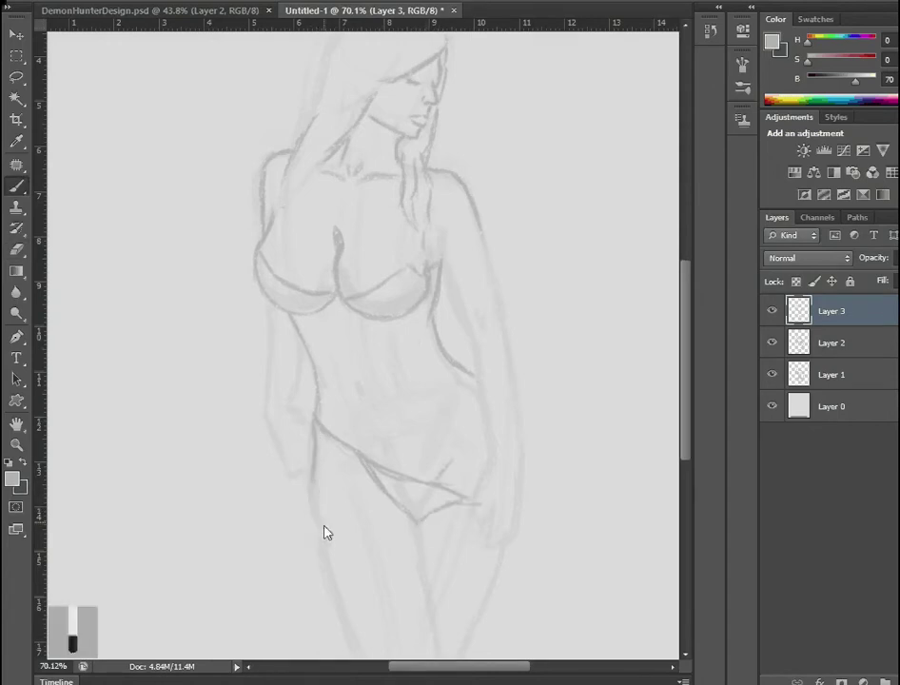
pyautogui.moveTo(314, 428); pyautogui.dragTo(342, 647)
pyautogui.moveTo(501, 420); pyautogui.dragTo(482, 616)
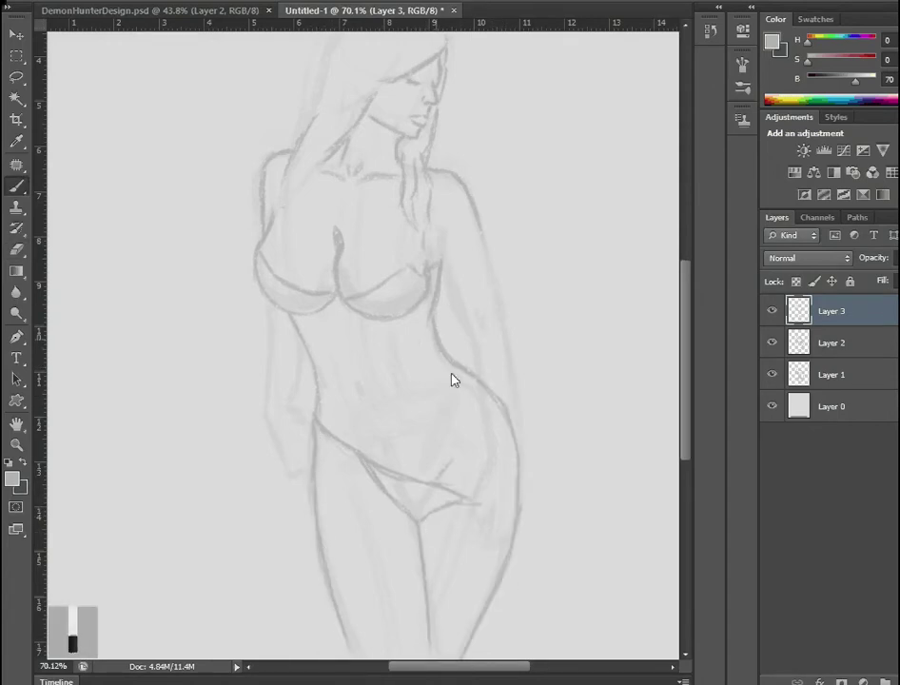
pyautogui.moveTo(493, 384); pyautogui.dragTo(518, 457)
# - Trace the right waist, right shoulder and arm, left waist-to-hip contour and left hand
pyautogui.moveTo(440, 328)
pyautogui.mouseDown()
pyautogui.moveTo(453, 375)
pyautogui.moveTo(482, 376)
pyautogui.mouseUp()
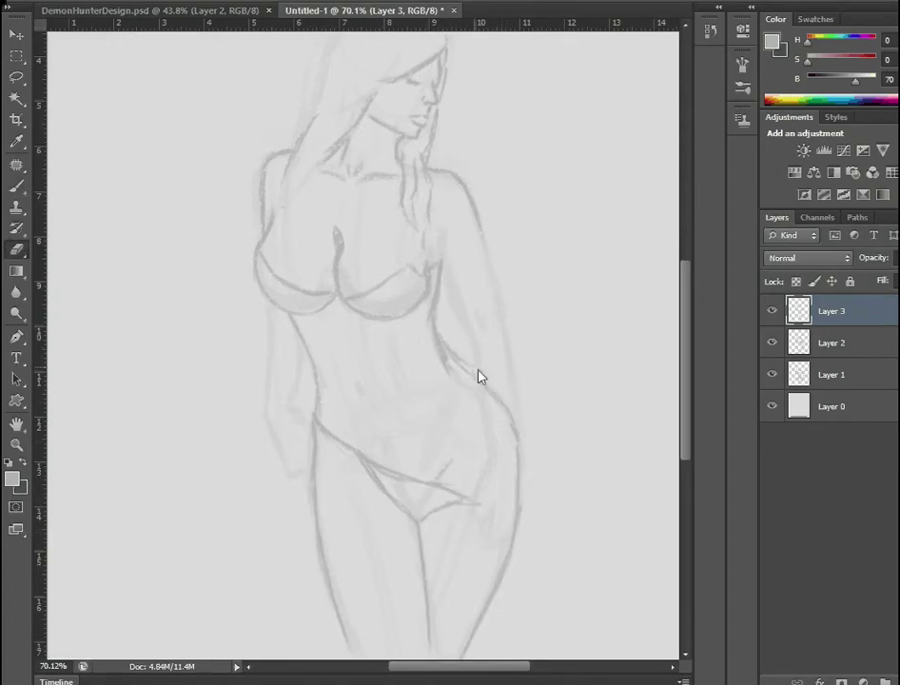
pyautogui.moveTo(513, 447); pyautogui.dragTo(490, 492)
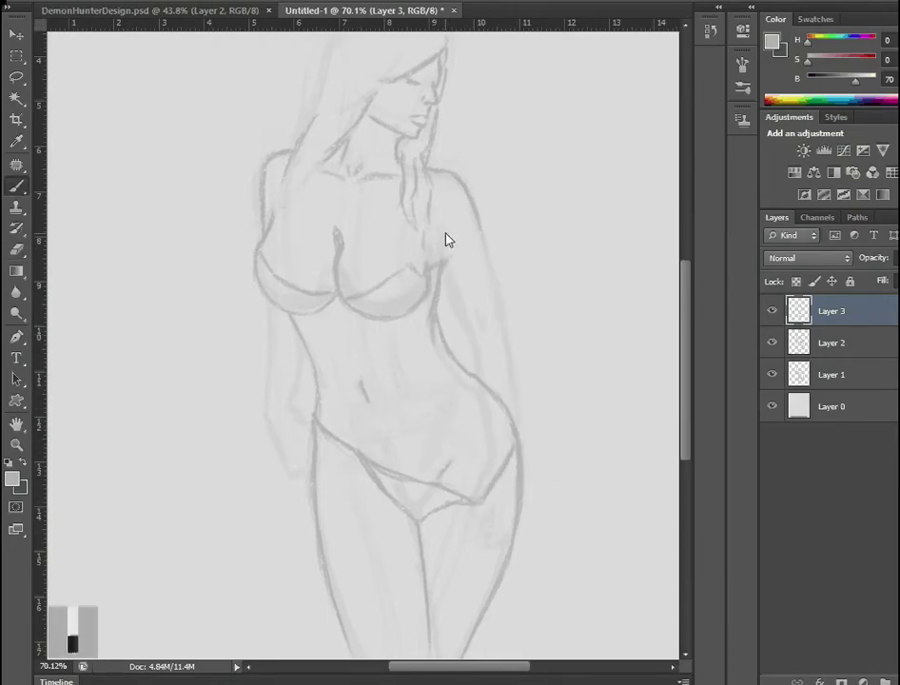
pyautogui.moveTo(465, 181); pyautogui.dragTo(487, 276)
pyautogui.moveTo(472, 210)
pyautogui.mouseDown()
pyautogui.moveTo(476, 200)
pyautogui.moveTo(503, 321)
pyautogui.moveTo(483, 342)
pyautogui.moveTo(528, 394)
pyautogui.moveTo(535, 464)
pyautogui.mouseUp()
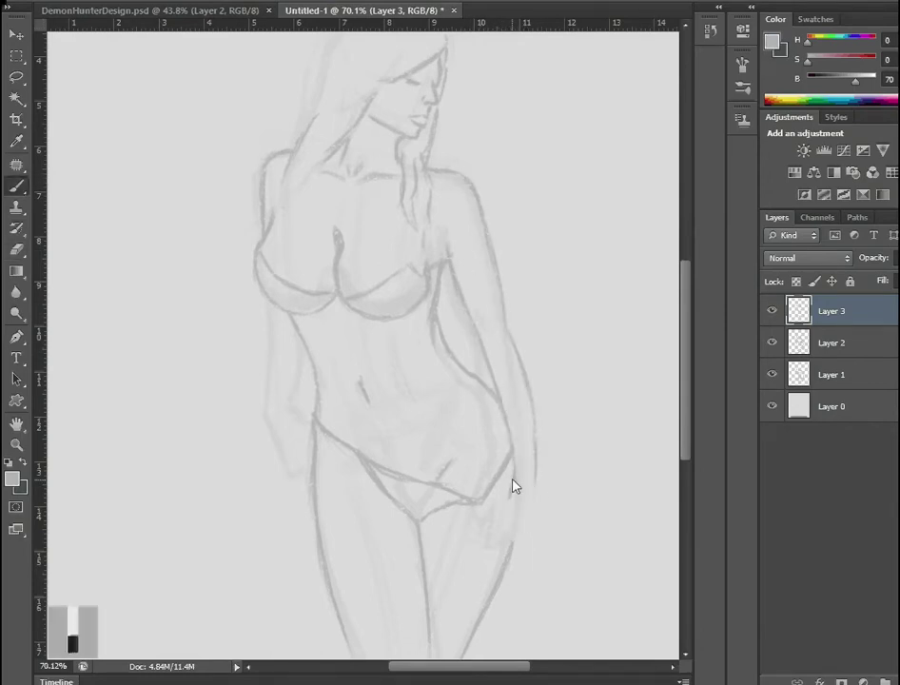
pyautogui.moveTo(269, 306)
pyautogui.mouseDown()
pyautogui.moveTo(284, 458)
pyautogui.moveTo(290, 451)
pyautogui.mouseUp()
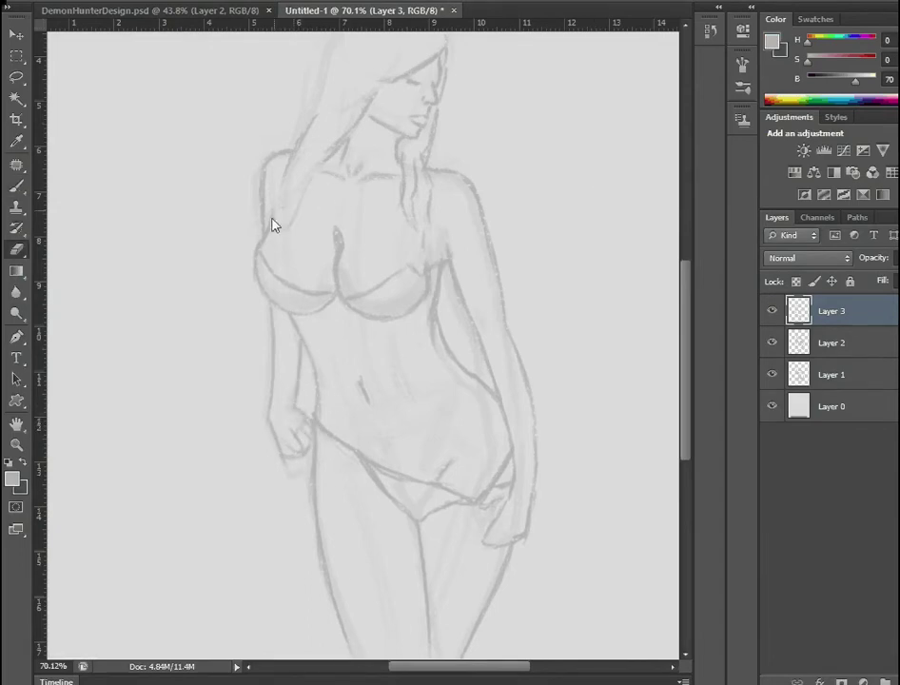
pyautogui.moveTo(274, 223); pyautogui.dragTo(269, 277)
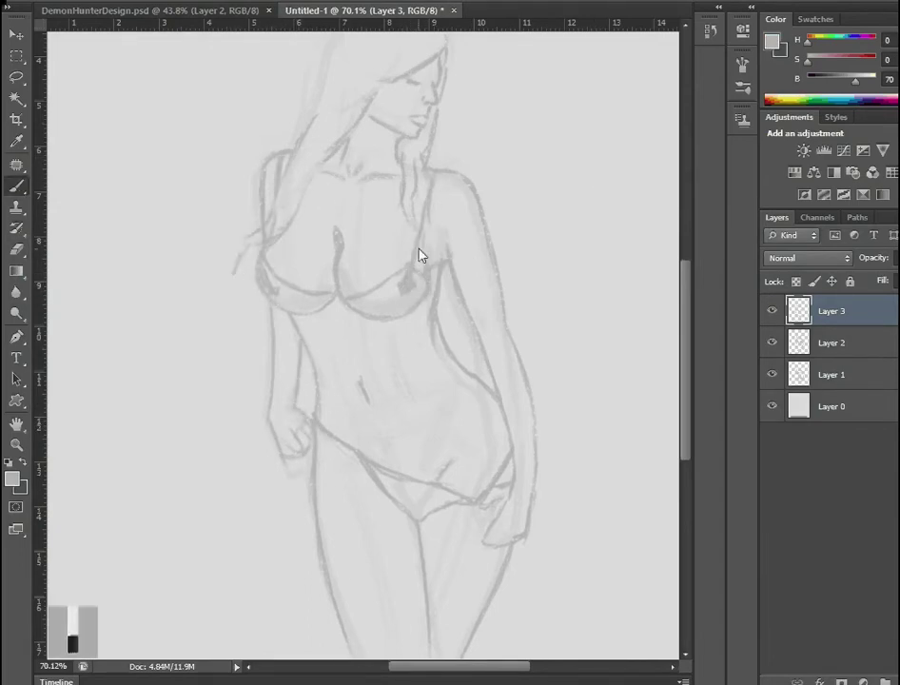
pyautogui.scroll(3, 488, 195)
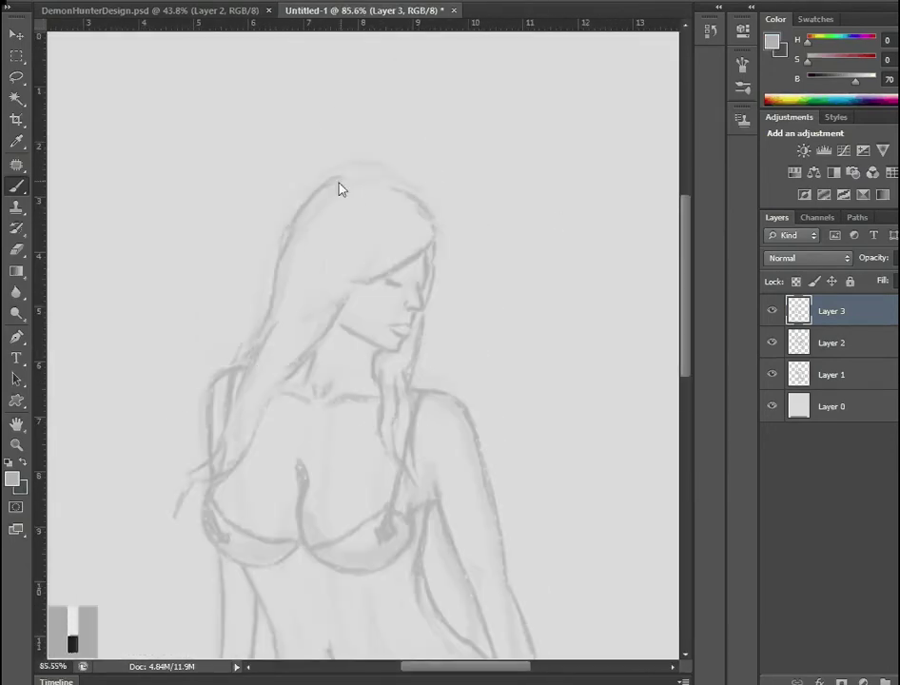
pyautogui.scroll(-5, 327, 281)
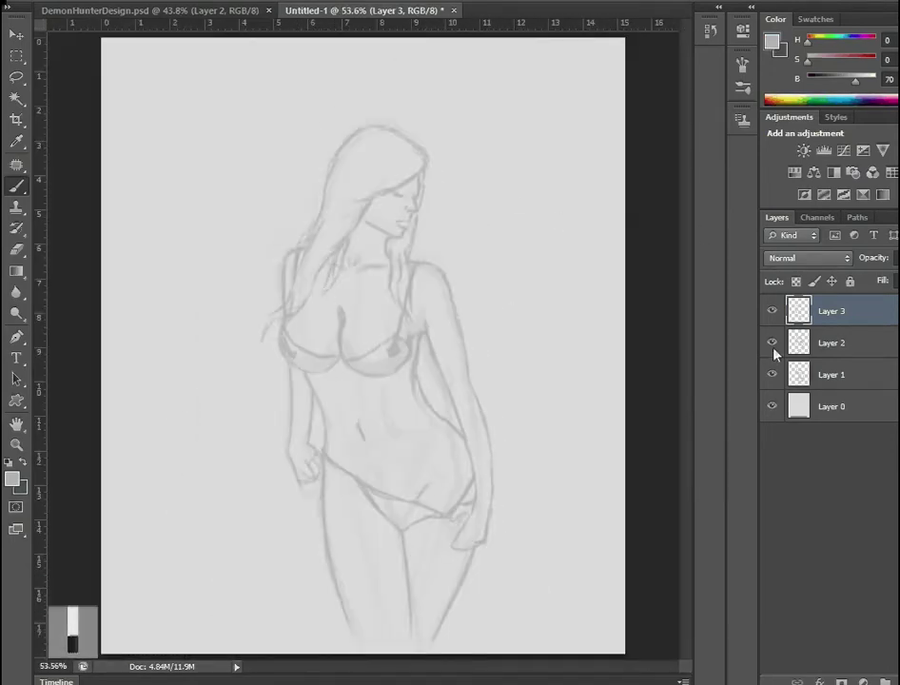
# - Hide the Layer 1 and 2 sketches, draw a thigh stocking top, and slightly rotate the lassoed head
pyautogui.moveTo(776, 354); pyautogui.dragTo(772, 374)
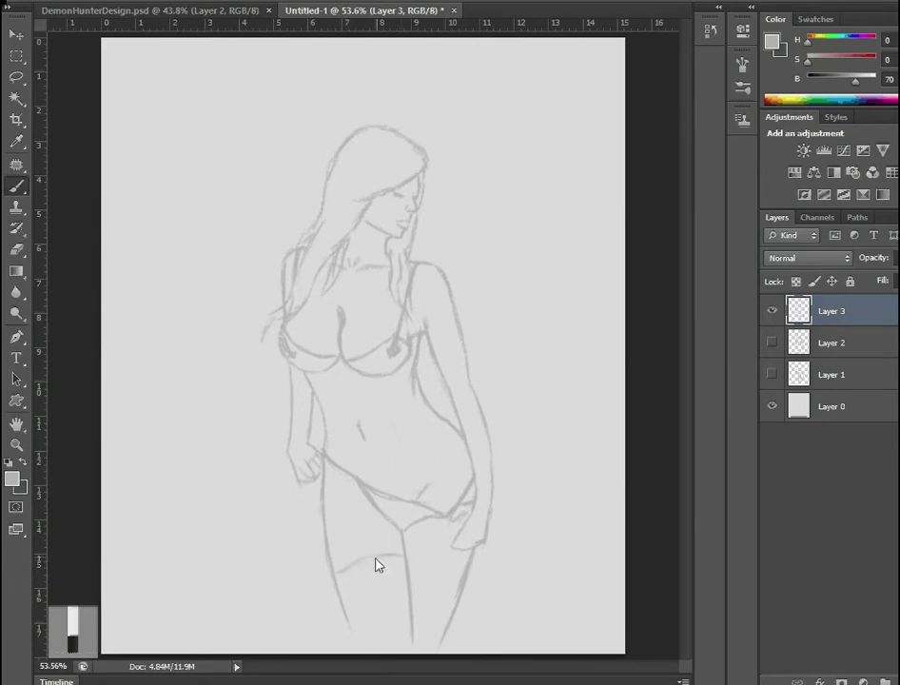
pyautogui.moveTo(376, 565); pyautogui.dragTo(441, 601)
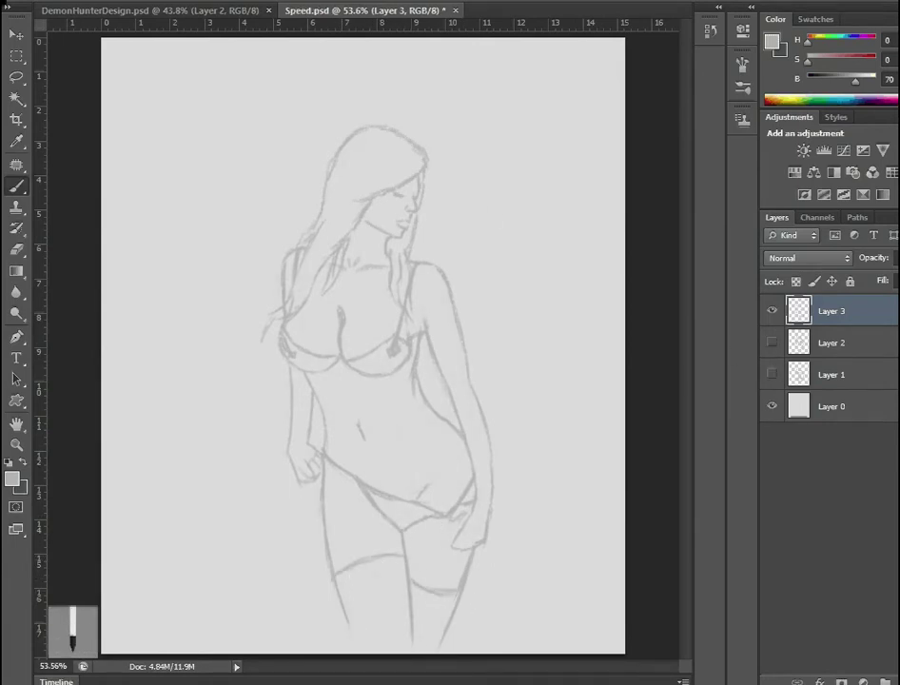
pyautogui.press('l')
pyautogui.moveTo(319, 109); pyautogui.dragTo(321, 124)
pyautogui.hotkey('ctrl', 't')
pyautogui.moveTo(446, 105); pyautogui.dragTo(450, 106)
pyautogui.press('Return')
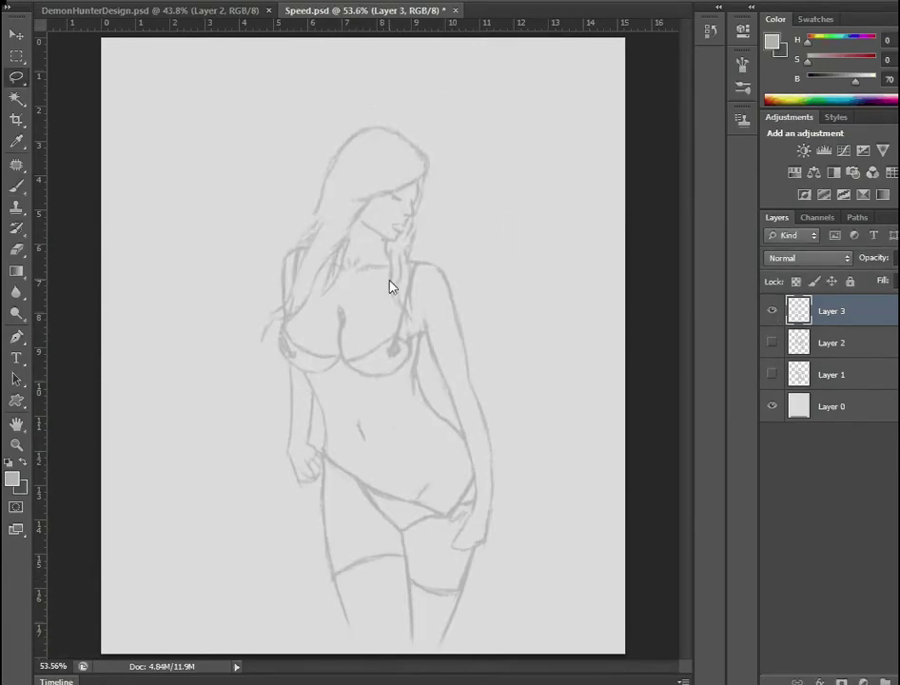
# - Enlarge the selected head slightly with Free Transform and commit it
pyautogui.press('b')
pyautogui.press('l')
pyautogui.moveTo(412, 249); pyautogui.dragTo(409, 246)
pyautogui.hotkey('ctrl', 't')
pyautogui.moveTo(446, 110); pyautogui.dragTo(452, 103)
pyautogui.press('Return')
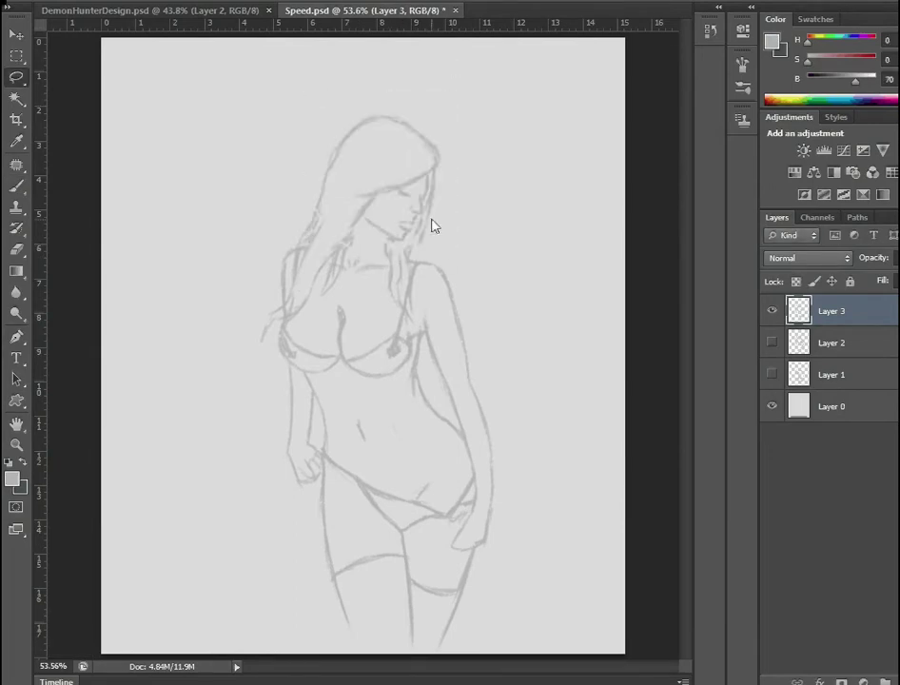
# - Add a new layer, zoom in on the face, set a 3 px brush, and fade the rough sketch
pyautogui.press('b')
pyautogui.hotkey('ctrl', 'shift', 'alt', 'n')
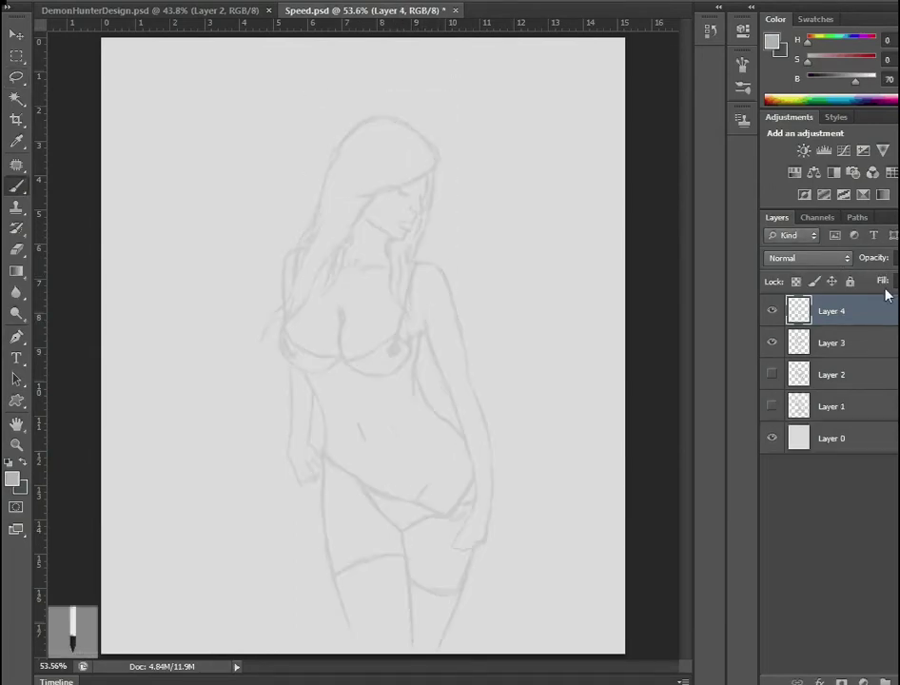
pyautogui.moveTo(427, 230); pyautogui.dragTo(520, 307)
pyautogui.rightClick(520, 307)
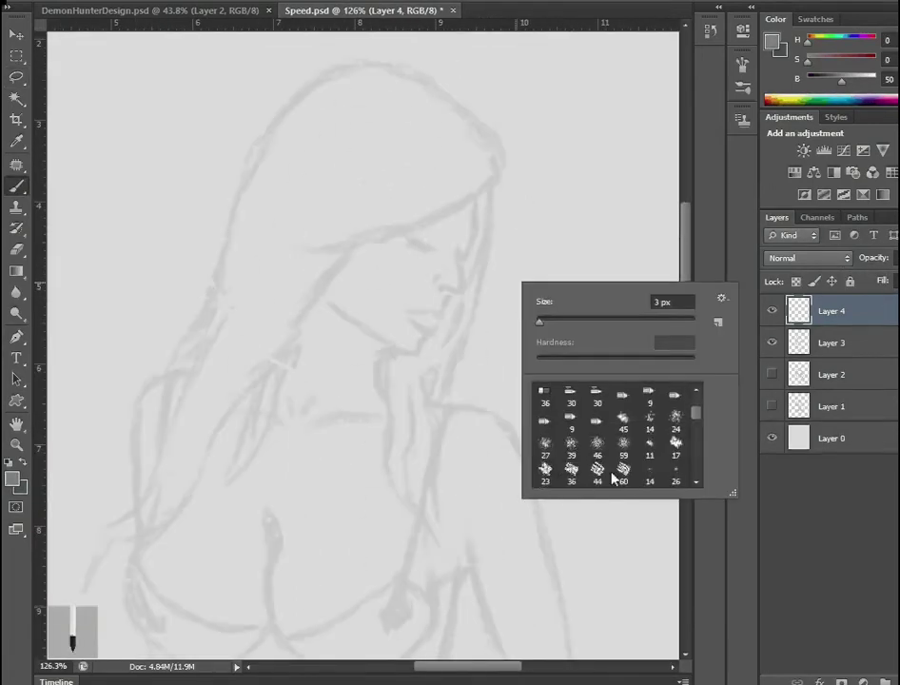
pyautogui.press('Return')
pyautogui.hotkey('alt', '[')
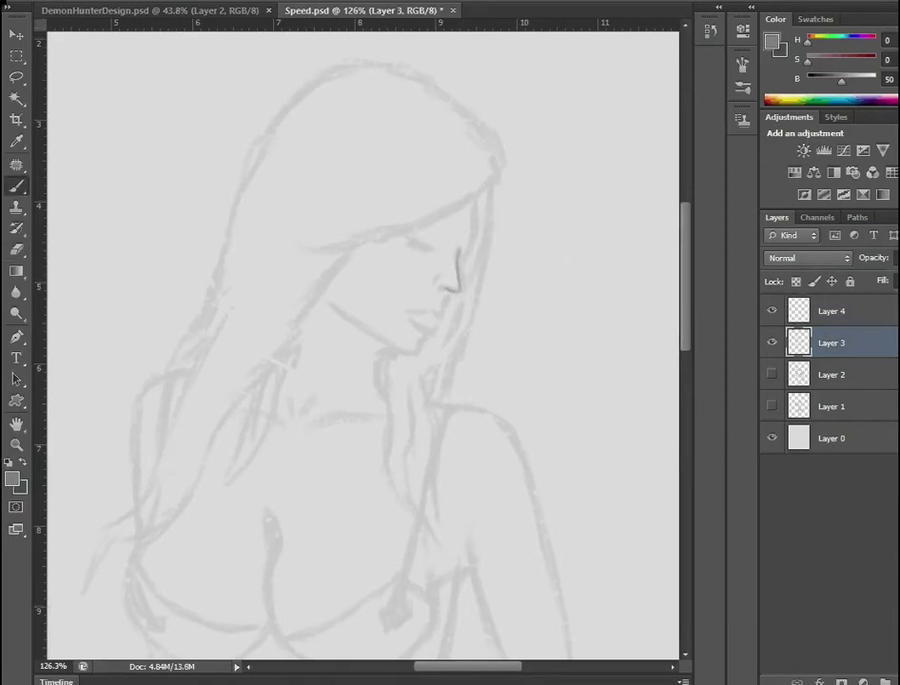
pyautogui.press('5')
pyautogui.hotkey('alt', ']')
# - Draw the nose and mouth lines and adjust the new face lines with Free Transform
pyautogui.moveTo(458, 250)
pyautogui.mouseDown()
pyautogui.moveTo(448, 289)
pyautogui.moveTo(437, 282)
pyautogui.moveTo(477, 225)
pyautogui.moveTo(435, 222)
pyautogui.mouseUp()
pyautogui.moveTo(458, 296); pyautogui.dragTo(450, 314)
pyautogui.press('l')
pyautogui.moveTo(447, 177); pyautogui.dragTo(506, 183)
pyautogui.hotkey('ctrl', 't')
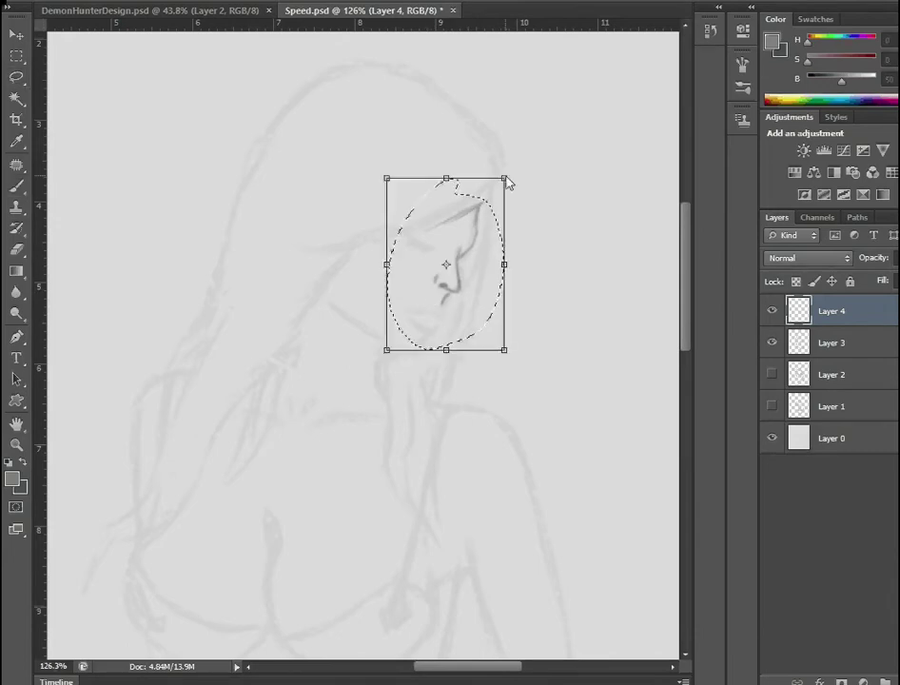
pyautogui.press('Return')
pyautogui.hotkey('alt', '[')
pyautogui.hotkey('alt', ']')
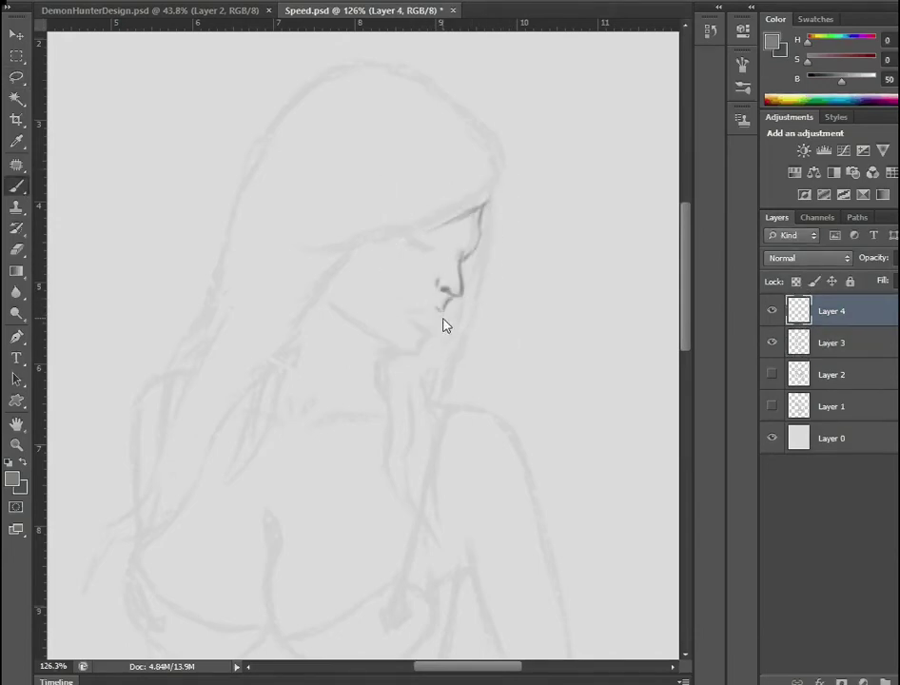
# - Draw the closed eye, a hair strand beside the face, the lip line and the jawline
pyautogui.moveTo(415, 233); pyautogui.dragTo(433, 249)
pyautogui.moveTo(490, 189); pyautogui.dragTo(475, 209)
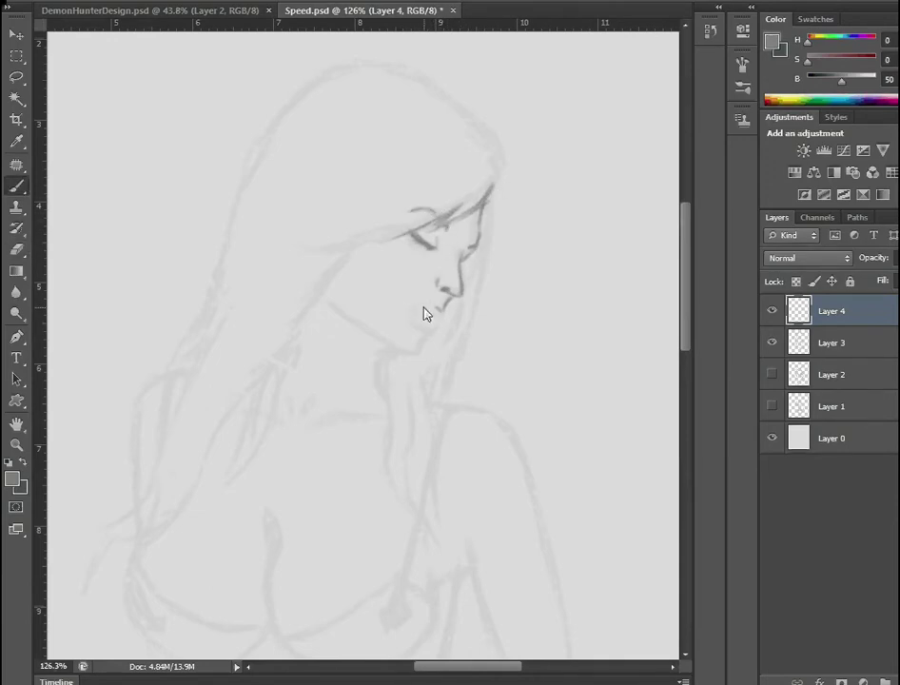
pyautogui.moveTo(411, 305); pyautogui.dragTo(436, 314)
pyautogui.moveTo(334, 310)
pyautogui.mouseDown()
pyautogui.moveTo(411, 350)
pyautogui.moveTo(382, 396)
pyautogui.mouseUp()
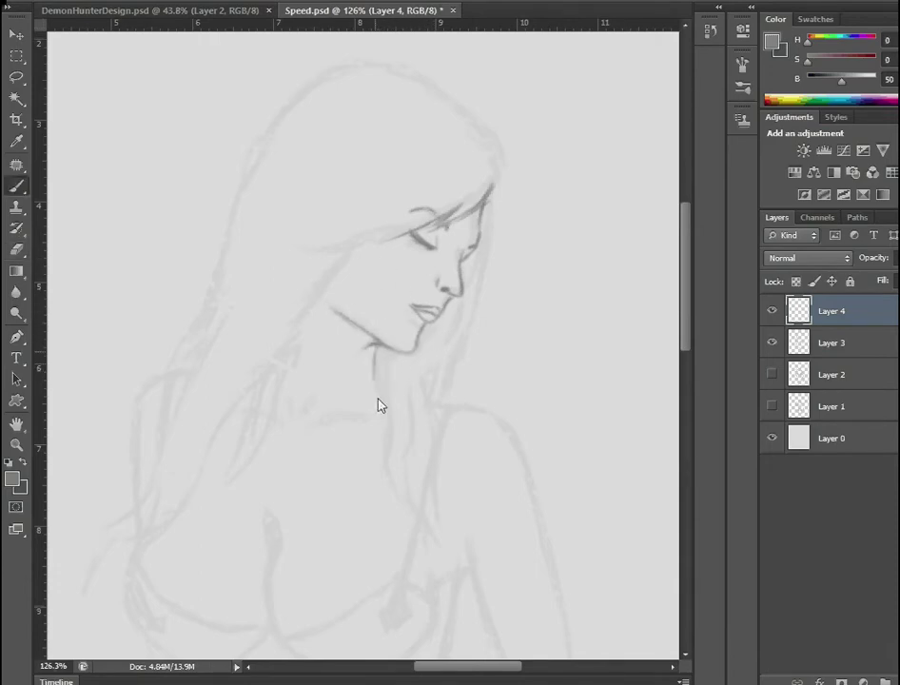
# - Draw hair strands across the forehead and beside the neck
pyautogui.press('e')
pyautogui.press('b')
pyautogui.press('e')
pyautogui.press('b')
pyautogui.press('e')
pyautogui.press('b')
pyautogui.moveTo(359, 252)
pyautogui.mouseDown()
pyautogui.moveTo(495, 191)
pyautogui.moveTo(436, 228)
pyautogui.mouseUp()
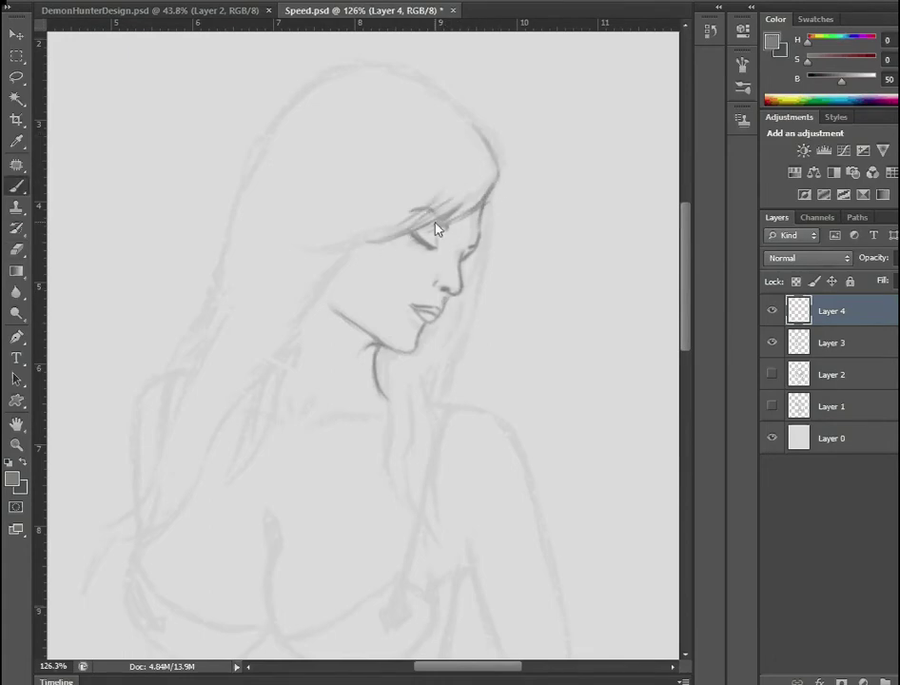
pyautogui.moveTo(285, 346); pyautogui.dragTo(271, 398)
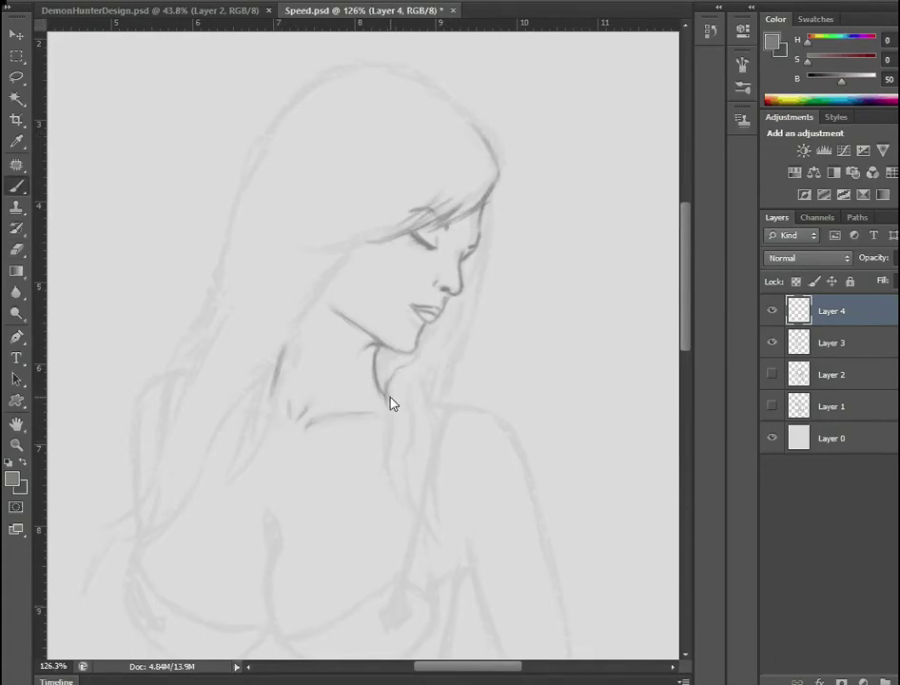
pyautogui.scroll(-3, 486, 420)
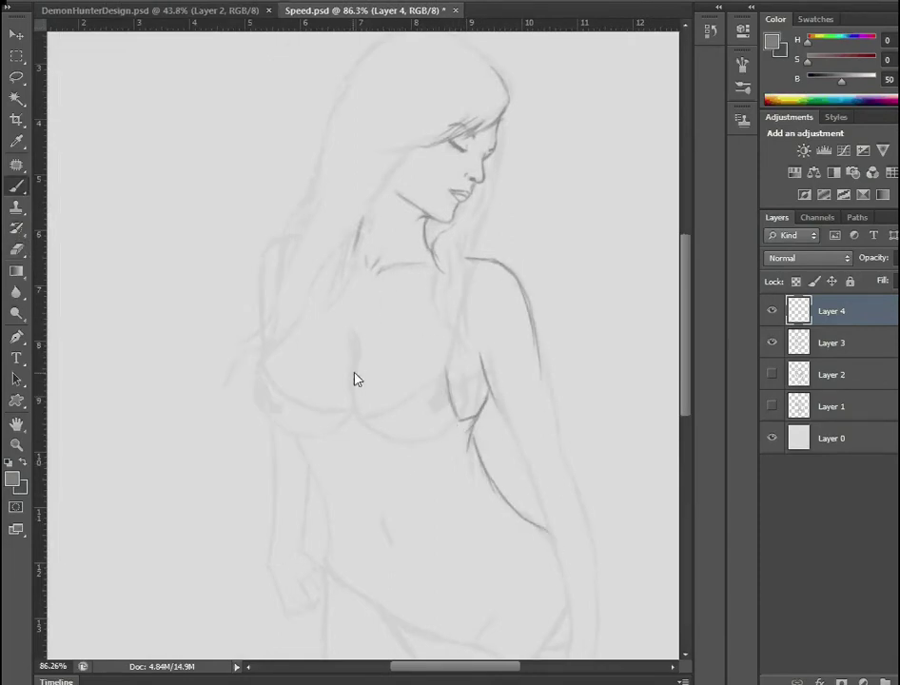
# - Trace the breast and bra underside contours and both shoulder outlines
pyautogui.moveTo(354, 338); pyautogui.dragTo(421, 455)
pyautogui.moveTo(449, 366); pyautogui.dragTo(466, 424)
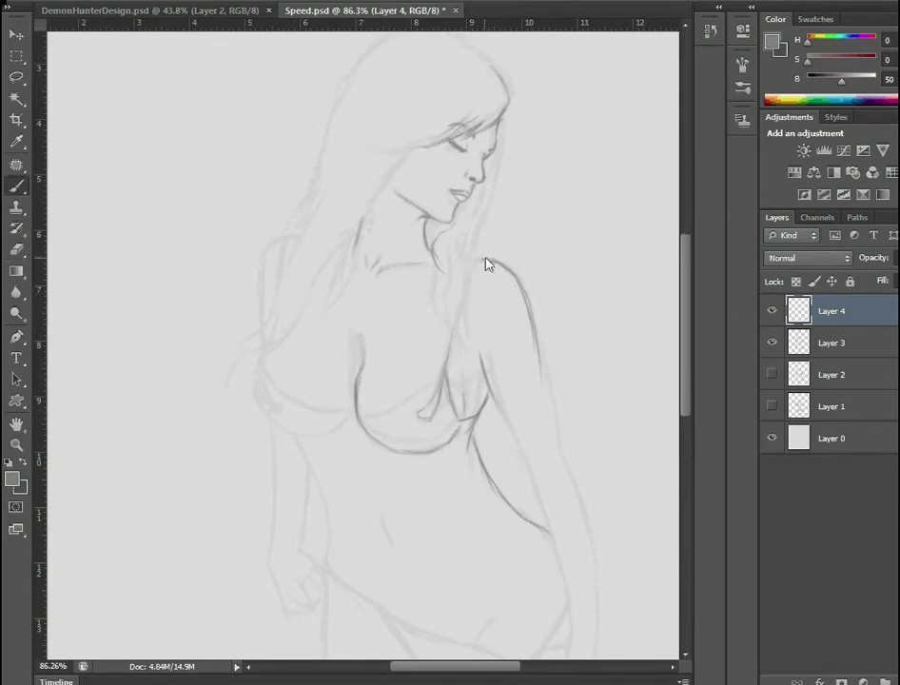
pyautogui.moveTo(480, 273); pyautogui.dragTo(448, 403)
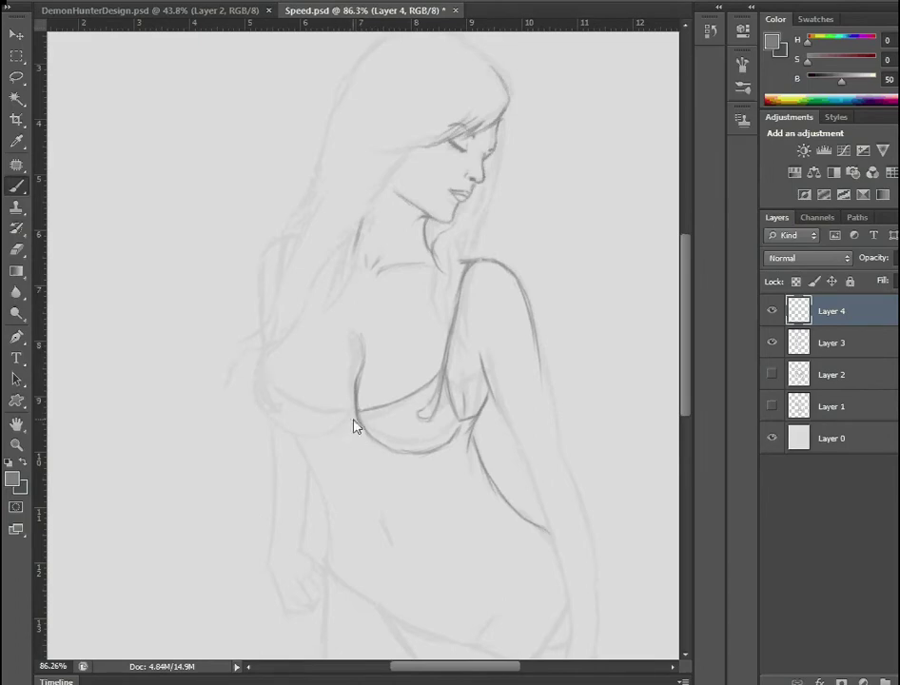
pyautogui.moveTo(353, 425)
pyautogui.mouseDown()
pyautogui.moveTo(331, 441)
pyautogui.moveTo(267, 374)
pyautogui.moveTo(285, 321)
pyautogui.mouseUp()
pyautogui.moveTo(283, 238); pyautogui.dragTo(270, 285)
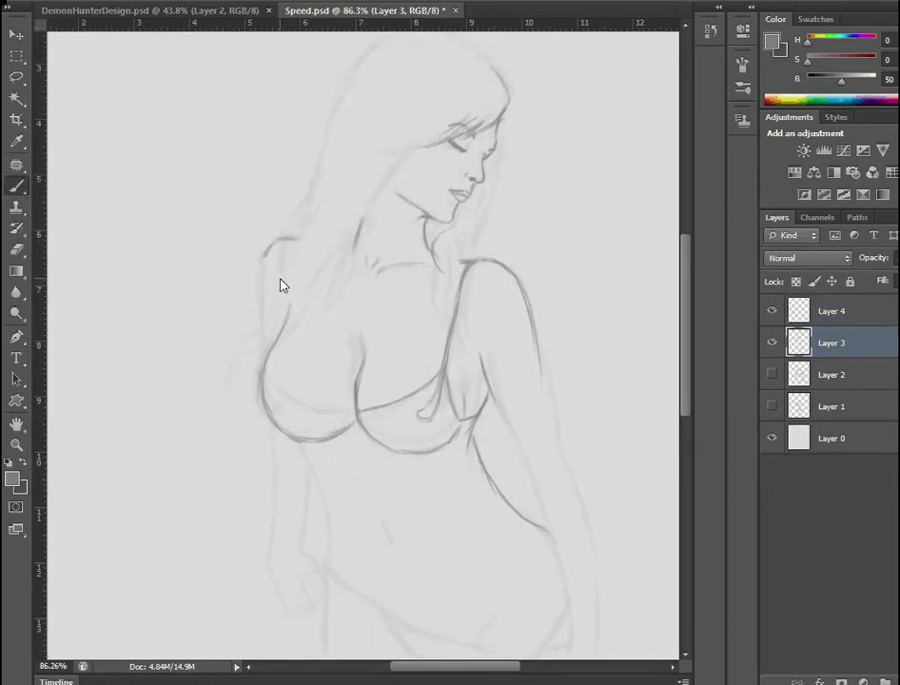
pyautogui.moveTo(278, 239); pyautogui.dragTo(260, 314)
pyautogui.press('e')
pyautogui.press('b')
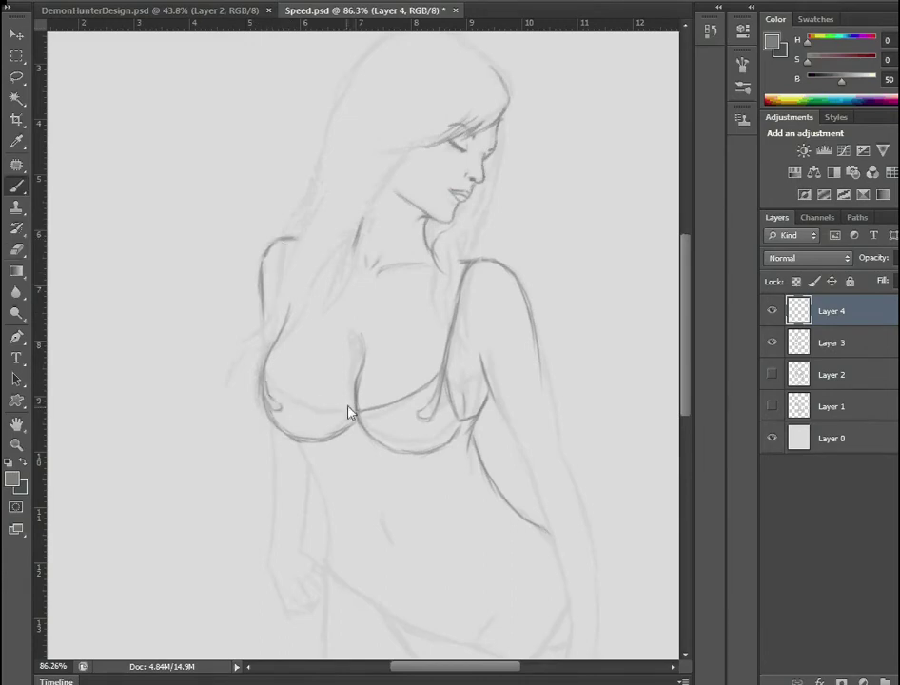
# - Add hair strands by the left shoulder and forehead, darken the hair's left edge, and trace the right strap
pyautogui.moveTo(265, 297)
pyautogui.mouseDown()
pyautogui.moveTo(224, 361)
pyautogui.moveTo(238, 399)
pyautogui.mouseUp()
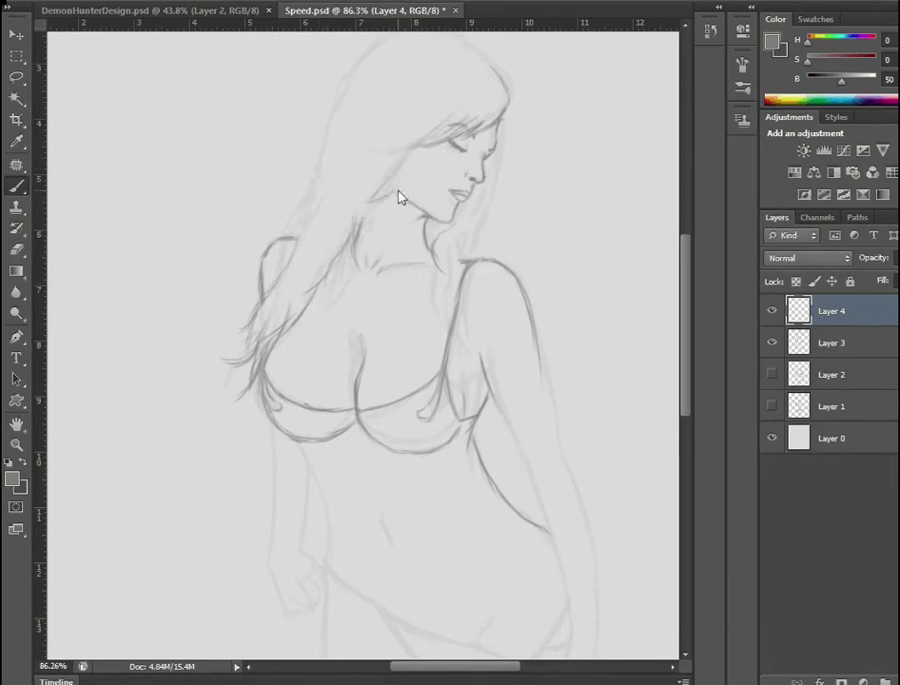
pyautogui.moveTo(411, 121); pyautogui.dragTo(373, 152)
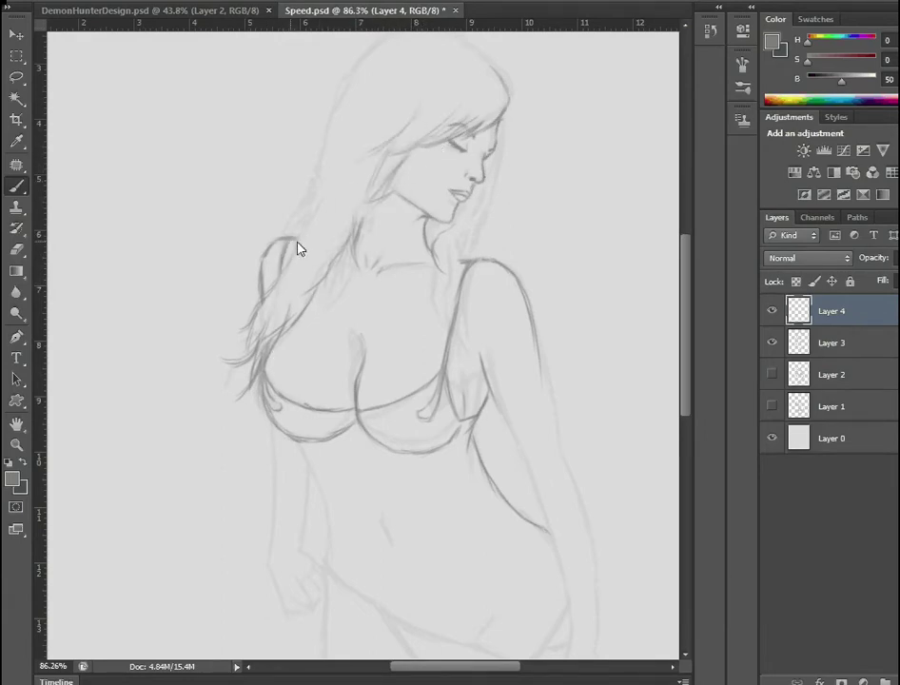
pyautogui.moveTo(297, 250); pyautogui.dragTo(325, 161)
pyautogui.moveTo(480, 244); pyautogui.dragTo(476, 361)
pyautogui.scroll(-3, 453, 275)
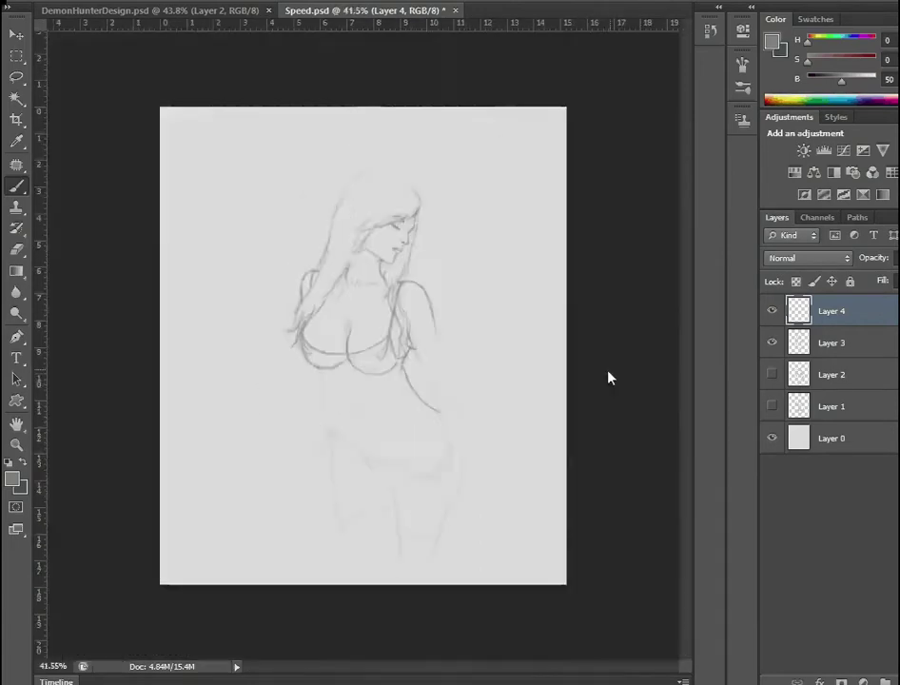
pyautogui.scroll(3, 348, 147)
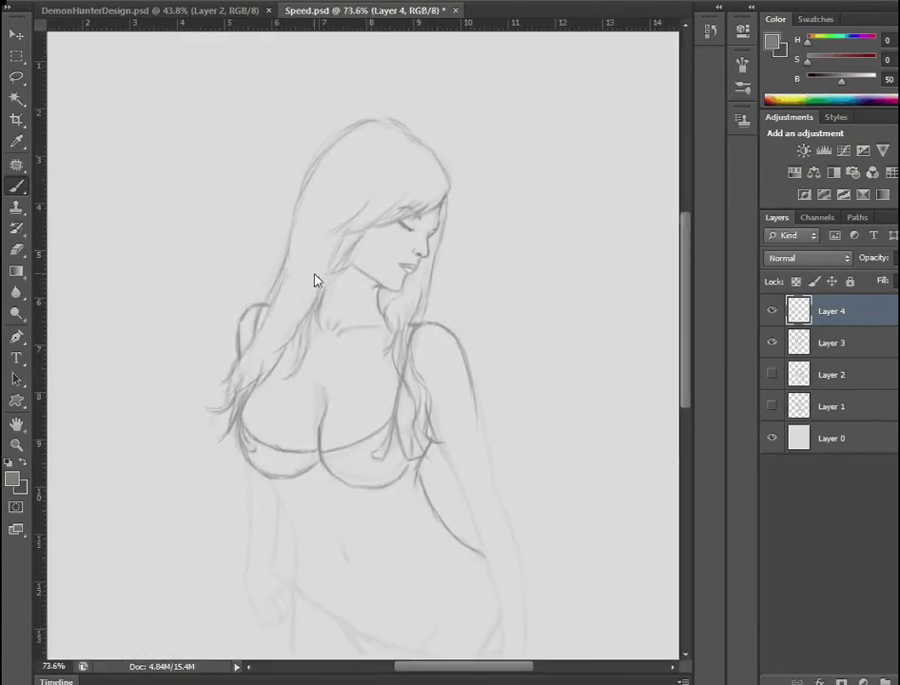
pyautogui.scroll(-2, 323, 329)
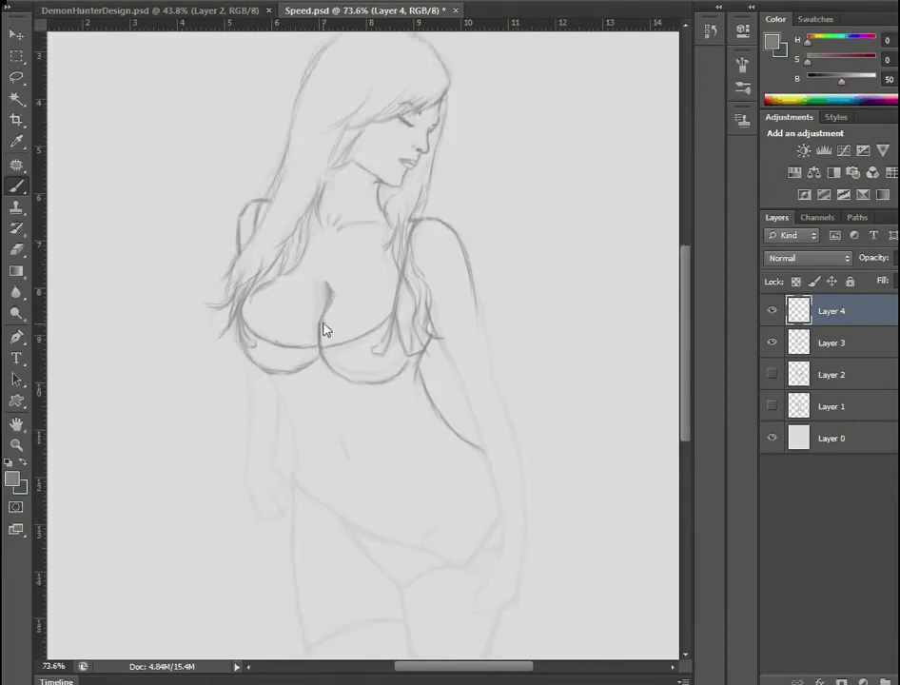
pyautogui.scroll(-2, 291, 399)
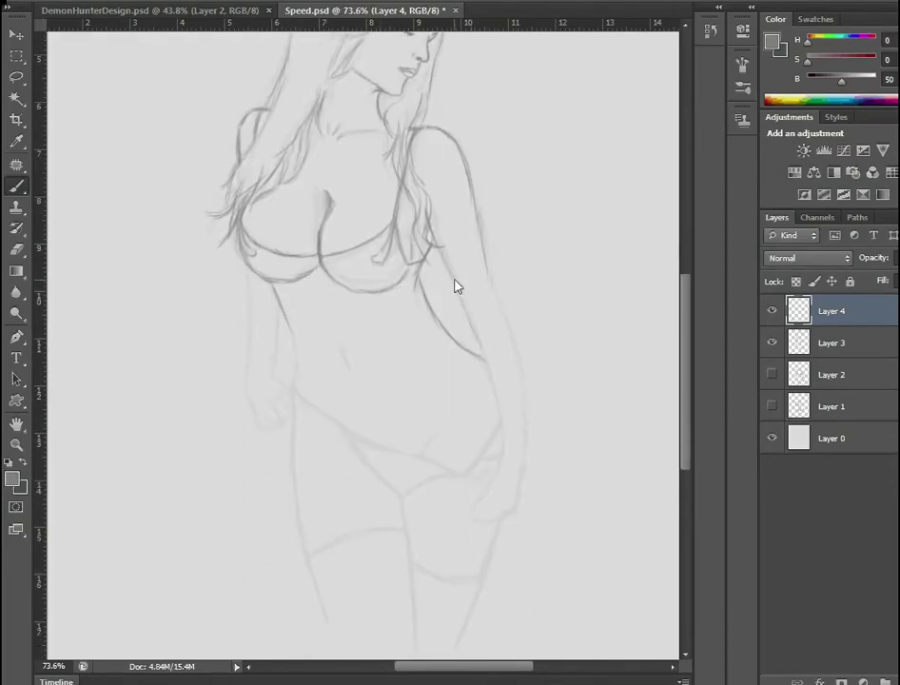
# - Trace the right arm, right hand and fingers, and the left torso side
pyautogui.moveTo(495, 293); pyautogui.dragTo(526, 438)
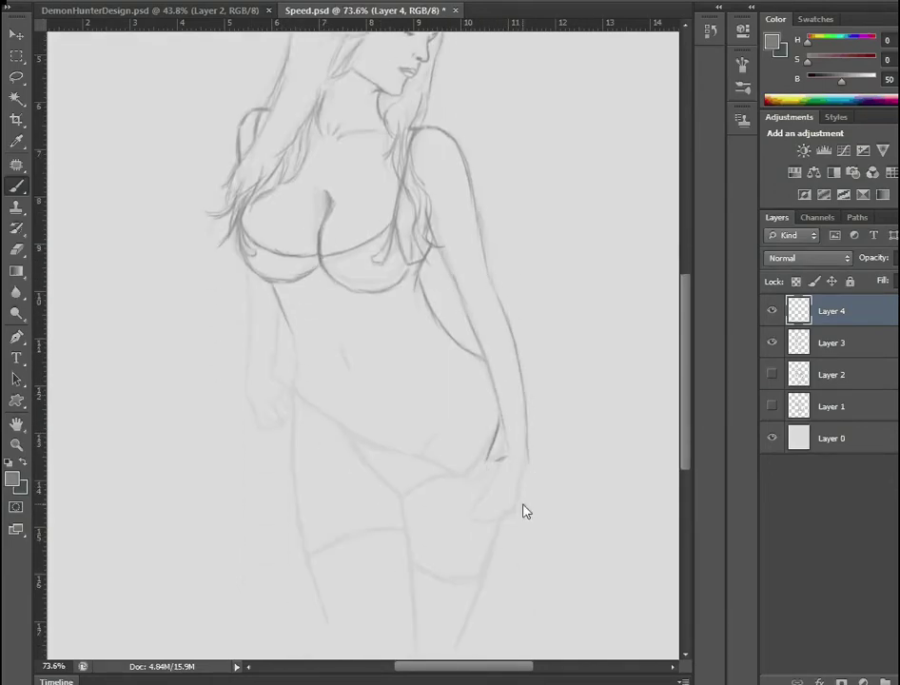
pyautogui.moveTo(523, 505)
pyautogui.mouseDown()
pyautogui.moveTo(488, 491)
pyautogui.moveTo(490, 465)
pyautogui.mouseUp()
pyautogui.moveTo(494, 384); pyautogui.dragTo(506, 457)
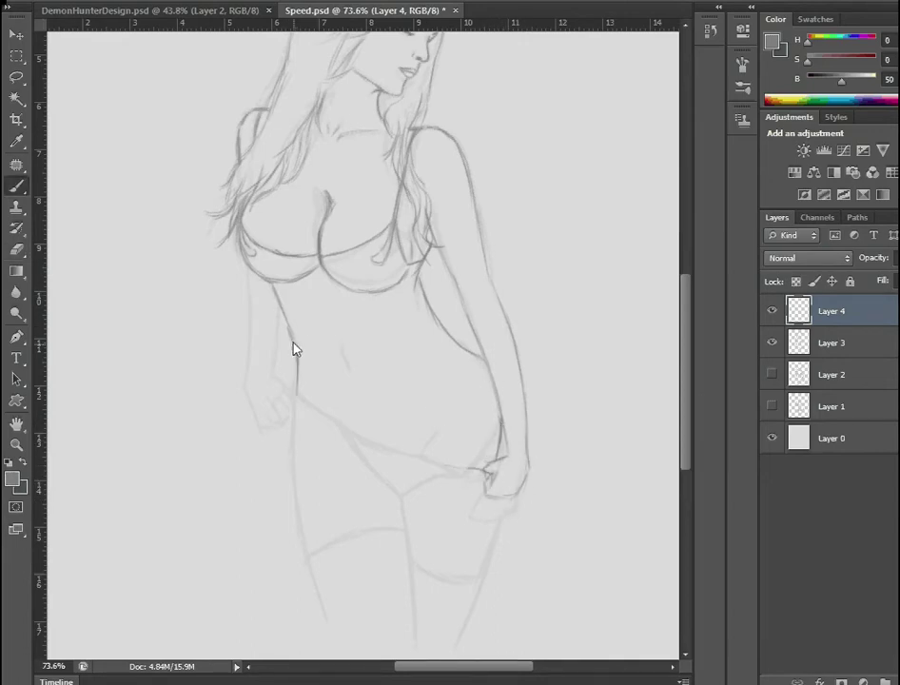
pyautogui.moveTo(275, 303); pyautogui.dragTo(295, 385)
# - Trace the panties' top edge and leg opening, then both leg outlines
pyautogui.moveTo(344, 434); pyautogui.dragTo(487, 465)
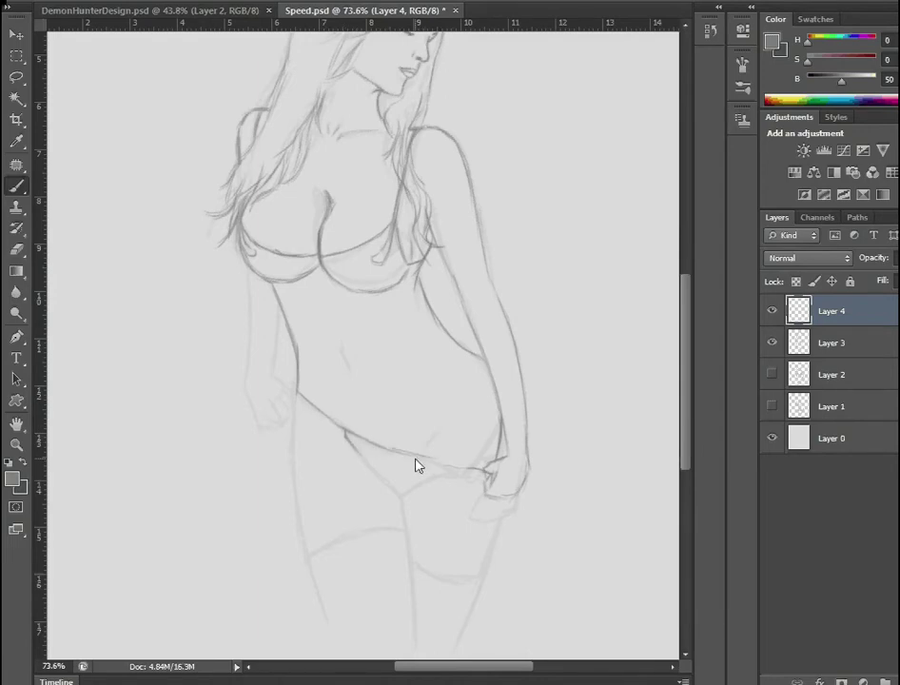
pyautogui.moveTo(350, 439)
pyautogui.mouseDown()
pyautogui.moveTo(405, 494)
pyautogui.moveTo(472, 475)
pyautogui.mouseUp()
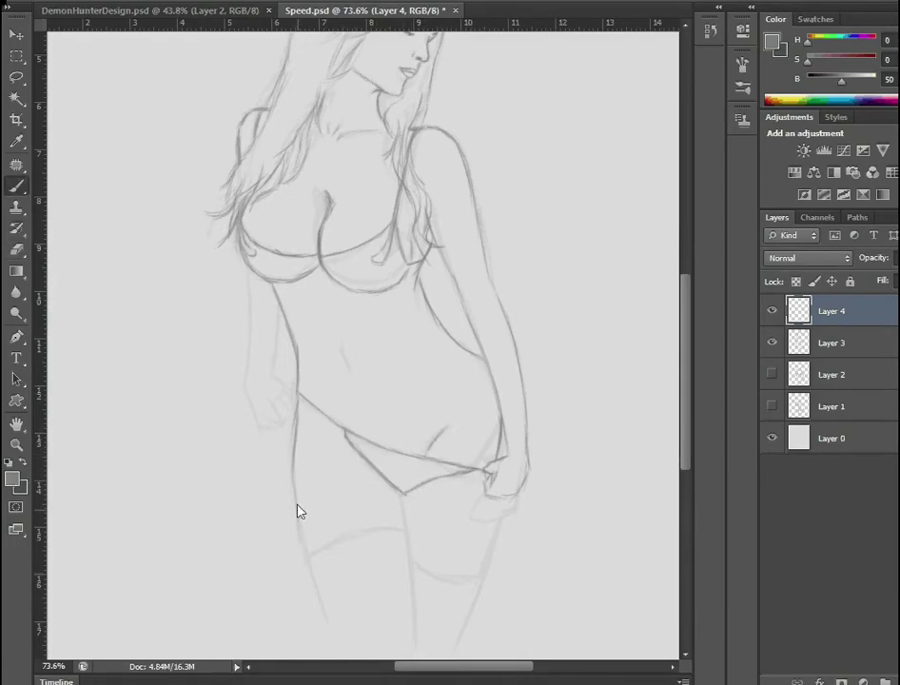
pyautogui.moveTo(301, 535); pyautogui.dragTo(327, 653)
pyautogui.moveTo(406, 497); pyautogui.dragTo(418, 652)
pyautogui.moveTo(508, 499); pyautogui.dragTo(468, 655)
pyautogui.press('e')
pyautogui.press('b')
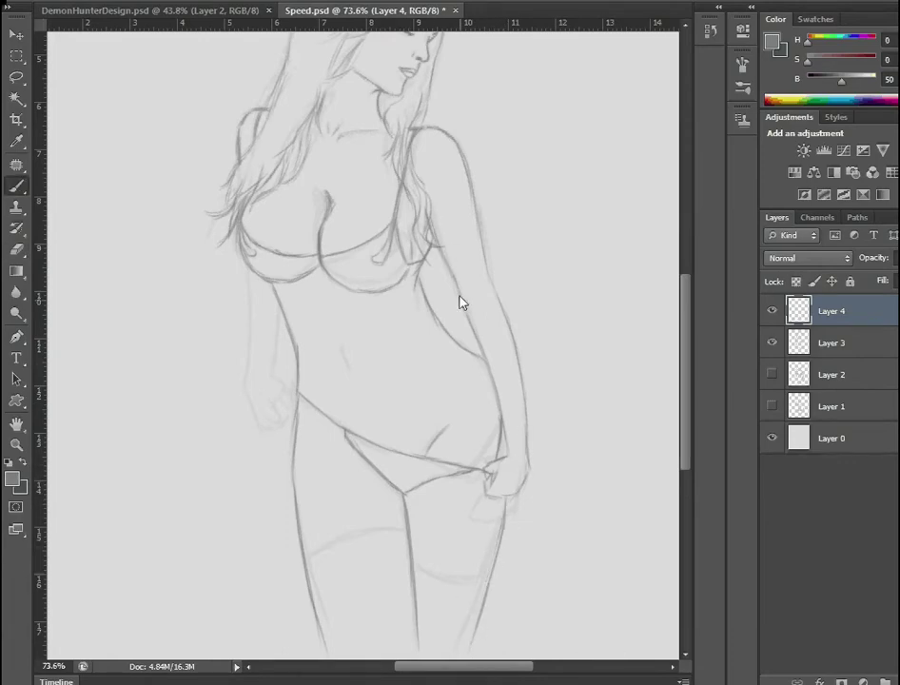
pyautogui.scroll(-3, 536, 460)
pyautogui.scroll(4, 324, 448)
# - Outline the left arm and hand, draw stocking tops on both thighs, and hide the rough sketch
pyautogui.moveTo(282, 367); pyautogui.dragTo(281, 480)
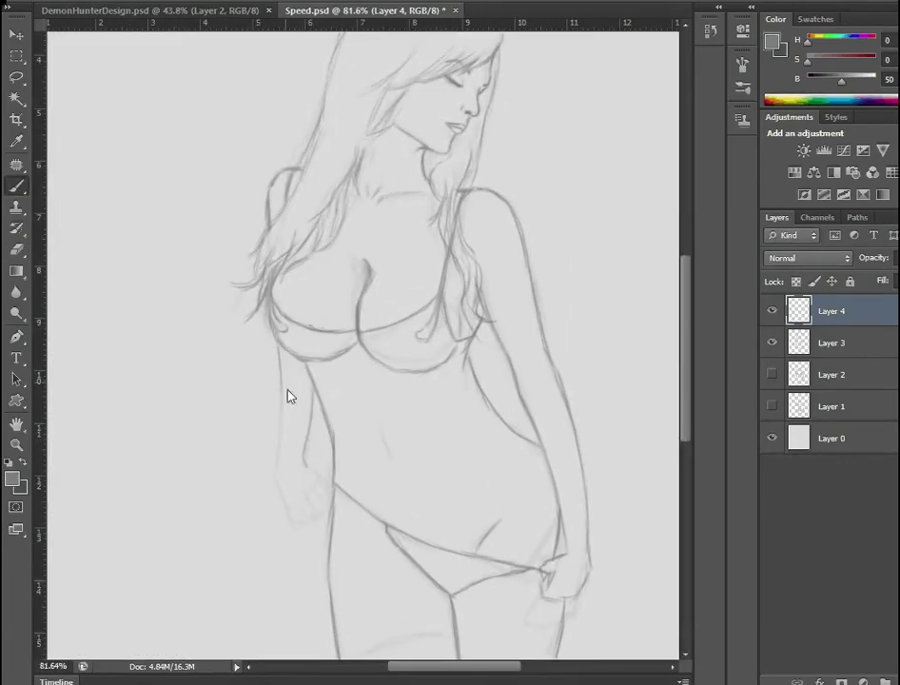
pyautogui.moveTo(308, 390); pyautogui.dragTo(296, 514)
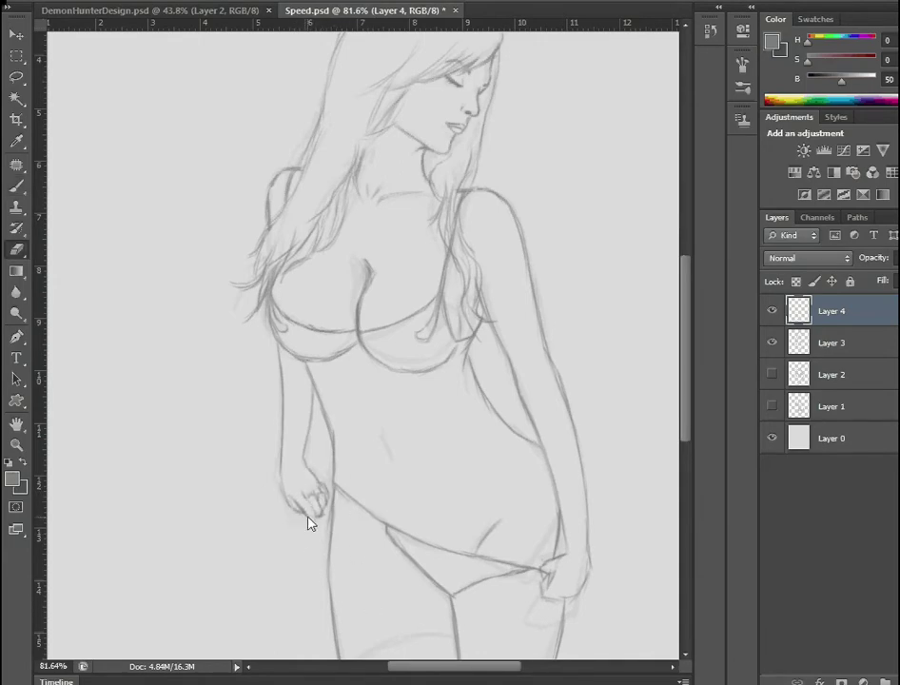
pyautogui.scroll(-1, 344, 556)
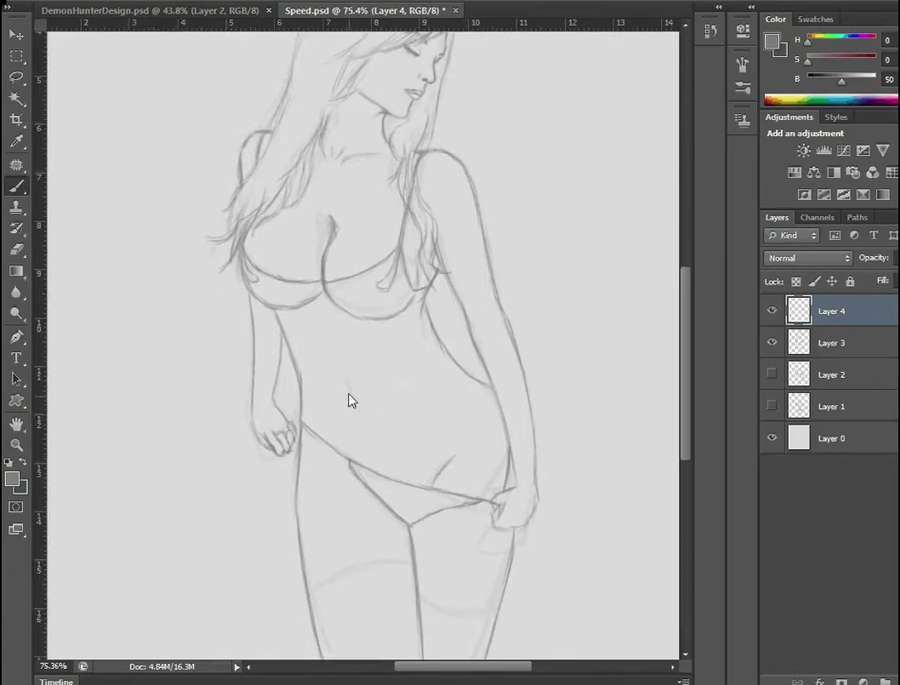
pyautogui.moveTo(319, 626); pyautogui.dragTo(364, 604)
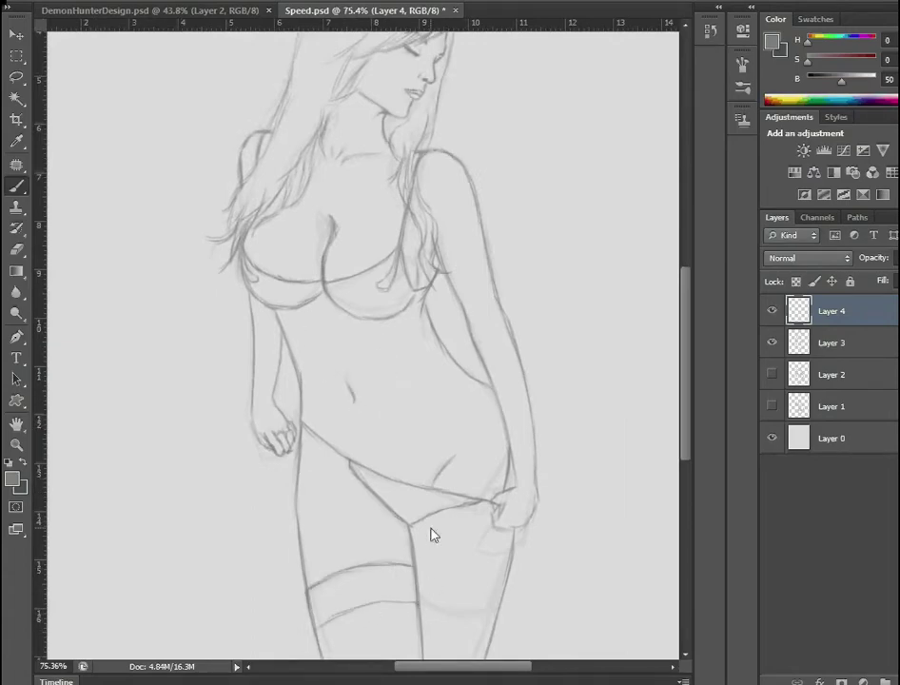
pyautogui.moveTo(419, 597); pyautogui.dragTo(497, 605)
pyautogui.click(771, 343)
# - Lasso the right and left hands in the sketch and resize them with Free Transform
pyautogui.scroll(-3, 464, 257)
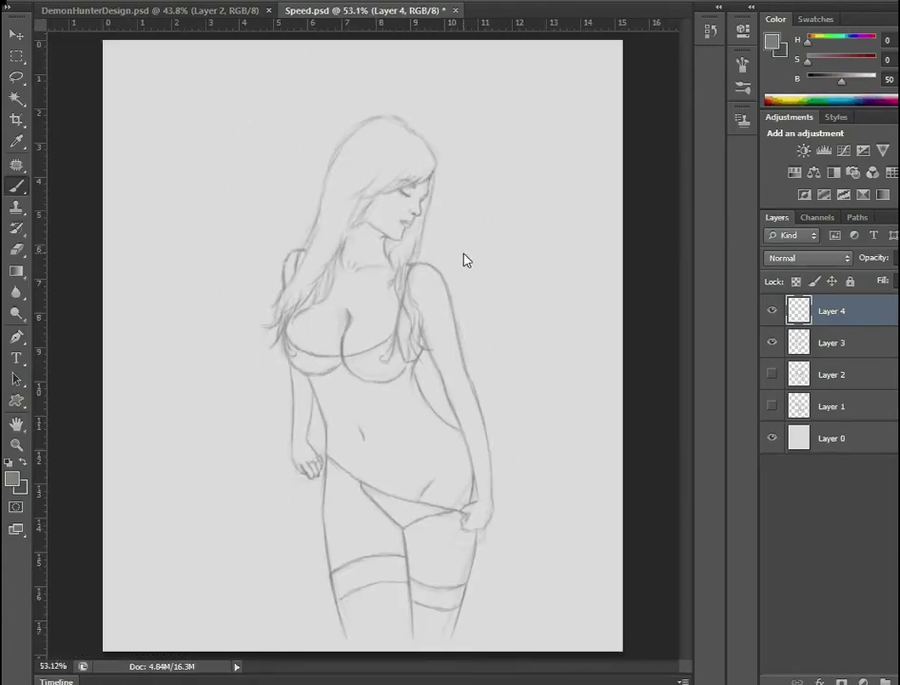
pyautogui.scroll(-2, 443, 345)
pyautogui.scroll(4, 530, 276)
pyautogui.hotkey('alt', 'l')
pyautogui.press('Escape')
pyautogui.moveTo(419, 204); pyautogui.dragTo(423, 285)
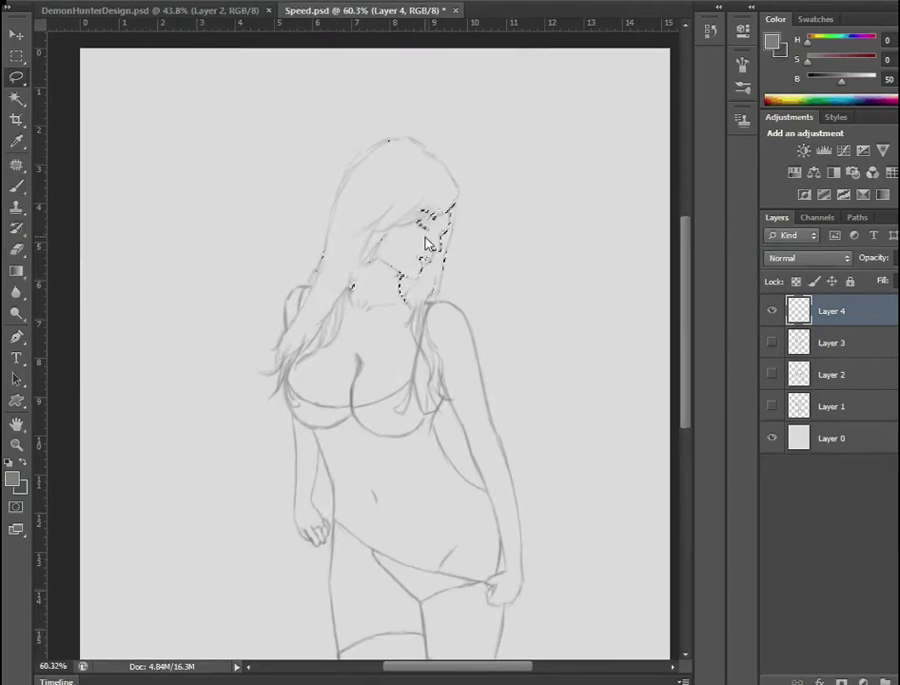
pyautogui.hotkey('ctrl', 'd')
pyautogui.moveTo(471, 547); pyautogui.dragTo(504, 608)
pyautogui.hotkey('ctrl', 't')
pyautogui.press('Return')
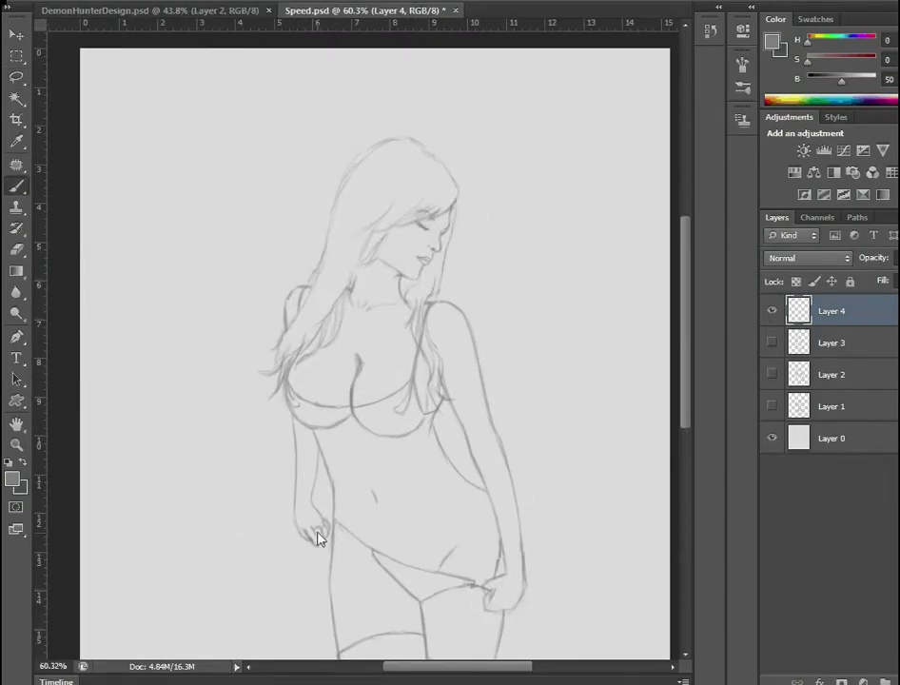
pyautogui.moveTo(290, 495); pyautogui.dragTo(328, 556)
pyautogui.hotkey('ctrl', 't')
pyautogui.press('Return')
pyautogui.press('b')
# - Select the head with an elliptical selection and try resizing it with Free Transform
pyautogui.hotkey('ctrl', 'alt', 'z')
pyautogui.scroll(-1, 291, 494)
pyautogui.scroll(3, 354, 424)
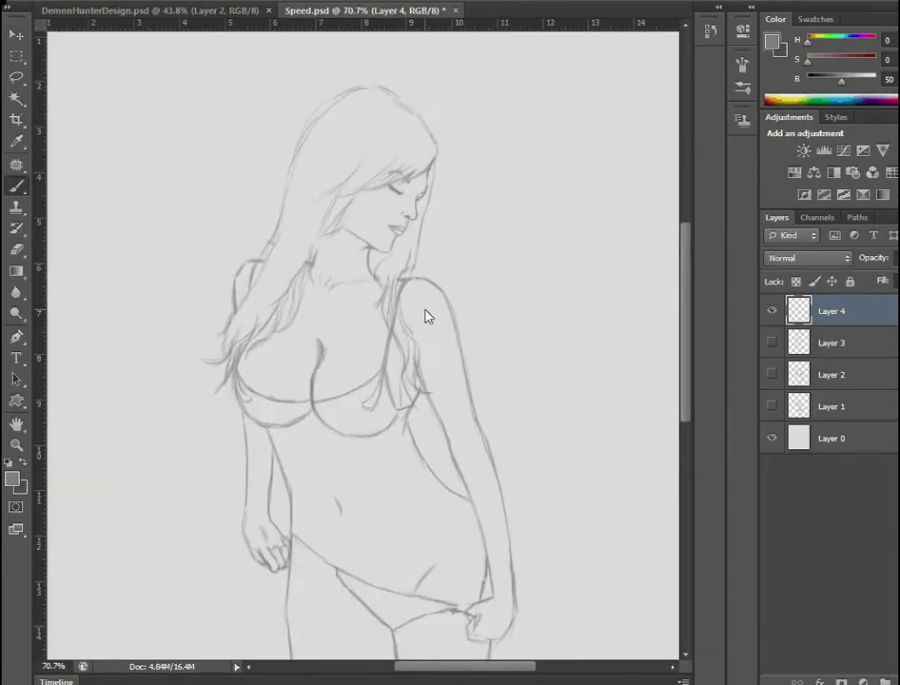
pyautogui.moveTo(221, 60); pyautogui.dragTo(466, 264)
pyautogui.hotkey('ctrl', 't')
pyautogui.press('Return')
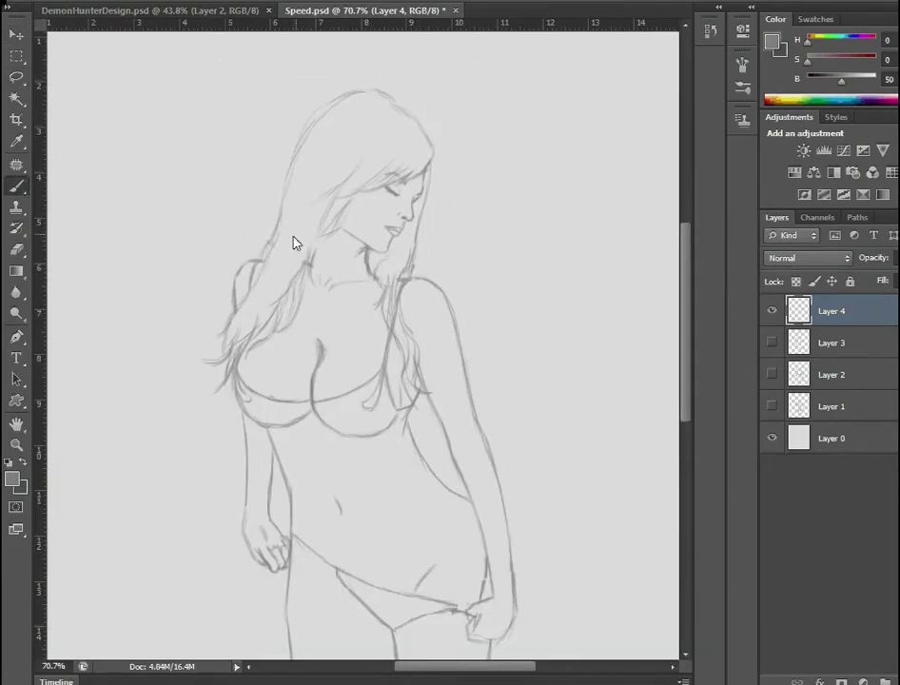
# - Mirror the canvas horizontally to check proportions, then flip it back to normal
pyautogui.scroll(-2, 343, 407)
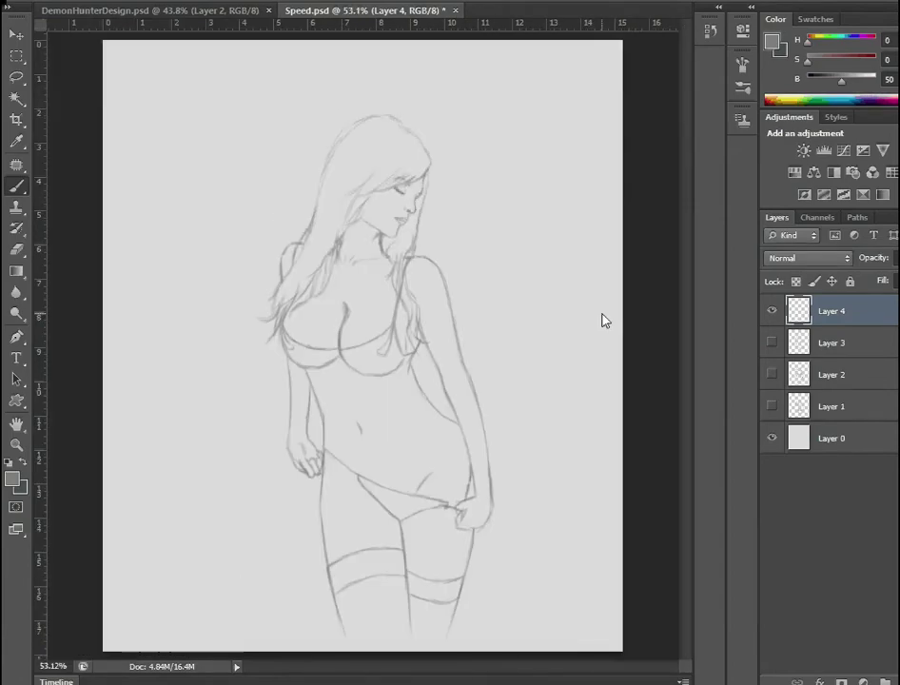
pyautogui.scroll(5, 471, 433)
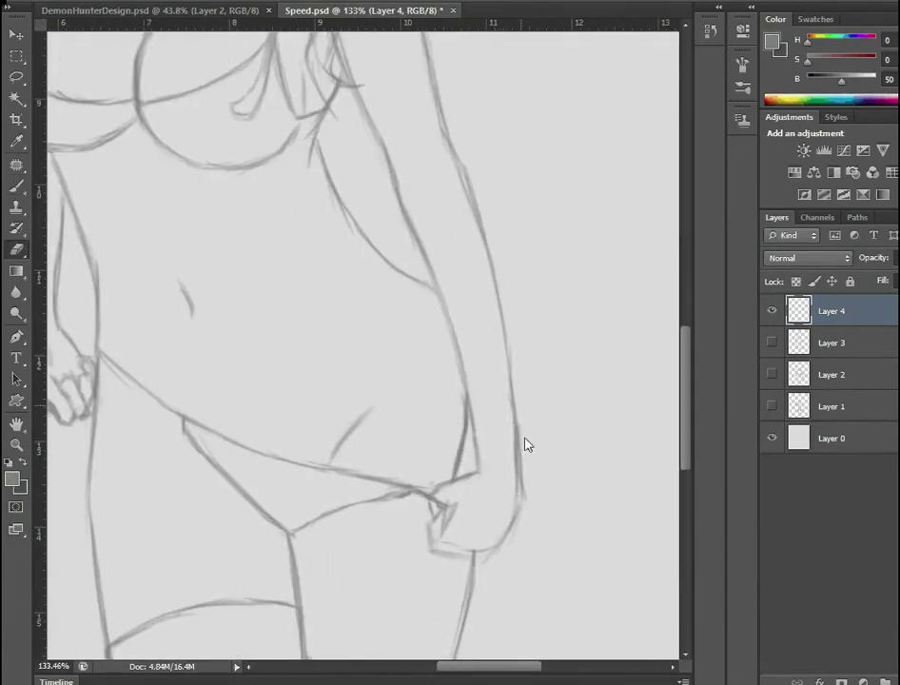
pyautogui.scroll(-3, 528, 486)
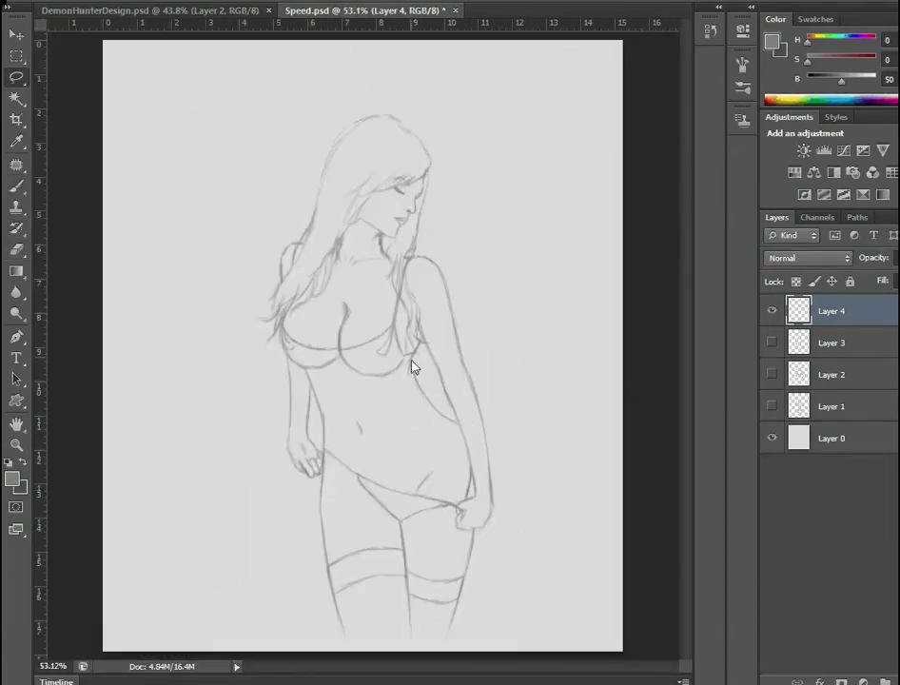
pyautogui.hotkey('ctrl', 'shift', 'h')
pyautogui.hotkey('ctrl', 'shift', 'h')
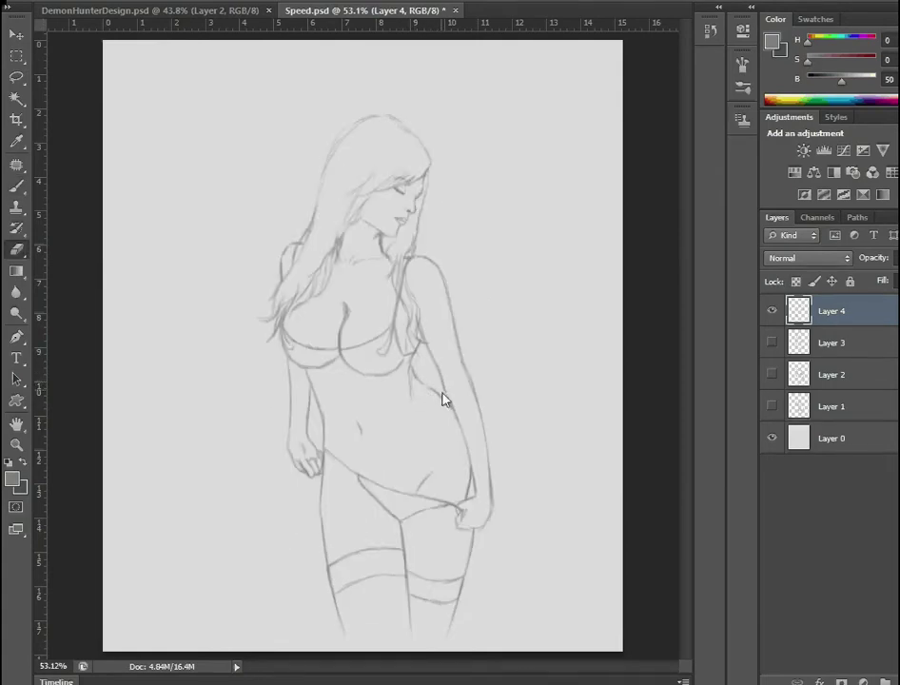
pyautogui.press('b')
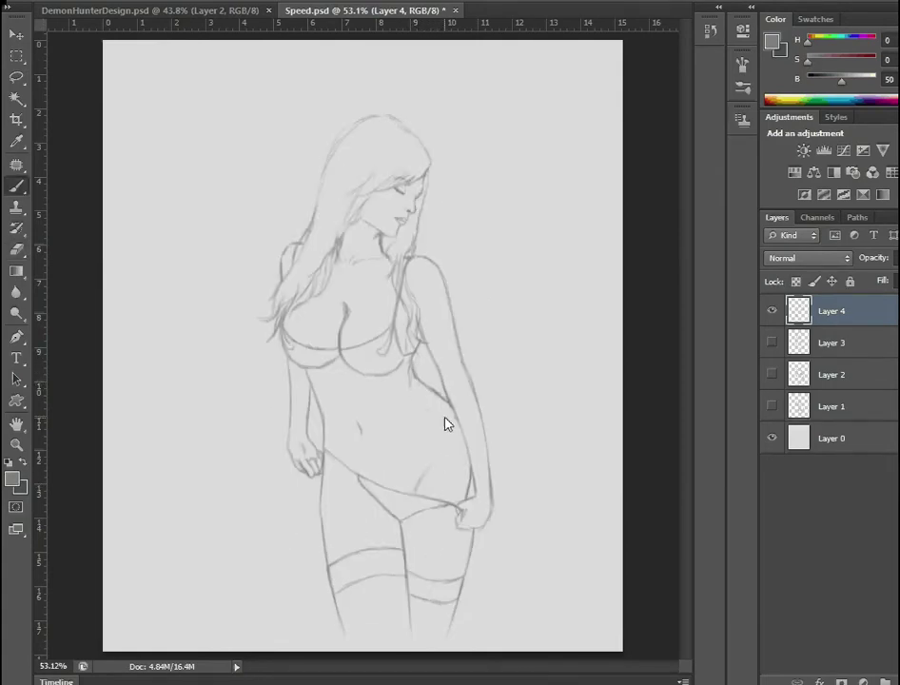
pyautogui.hotkey('ctrl', 'shift', 'h')
pyautogui.hotkey('ctrl', 'shift', 'h')
# - Draw beaded lace loops along both bra cup edges, the centre underline and below the cups
pyautogui.scroll(4, 361, 349)
pyautogui.moveTo(404, 364); pyautogui.dragTo(434, 316)
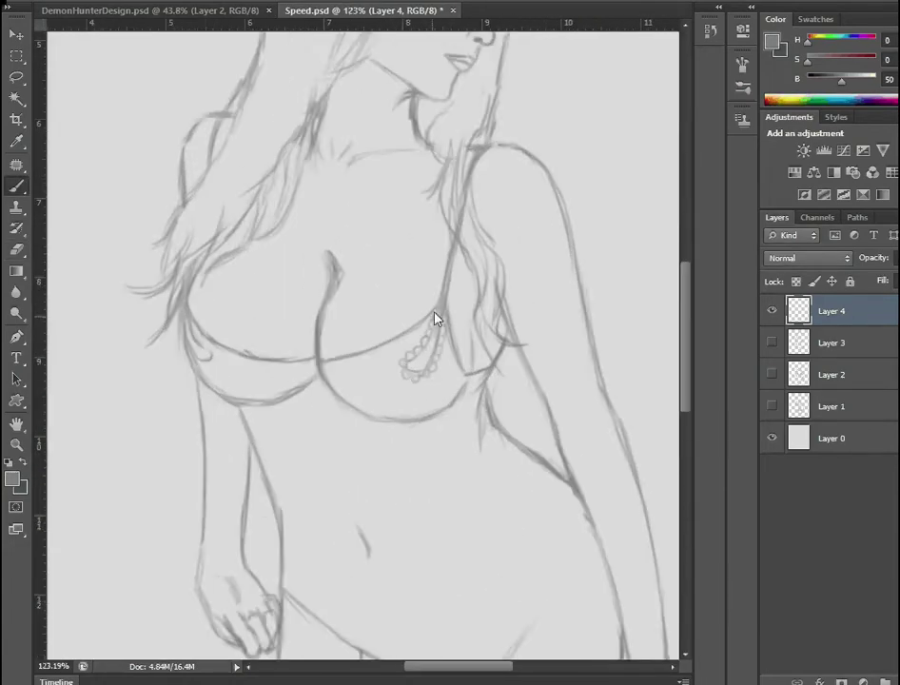
pyautogui.moveTo(193, 329); pyautogui.dragTo(201, 366)
pyautogui.moveTo(303, 385)
pyautogui.mouseDown()
pyautogui.moveTo(344, 411)
pyautogui.moveTo(450, 420)
pyautogui.moveTo(472, 398)
pyautogui.mouseUp()
pyautogui.moveTo(245, 407); pyautogui.dragTo(301, 405)
pyautogui.scroll(-5, 301, 403)
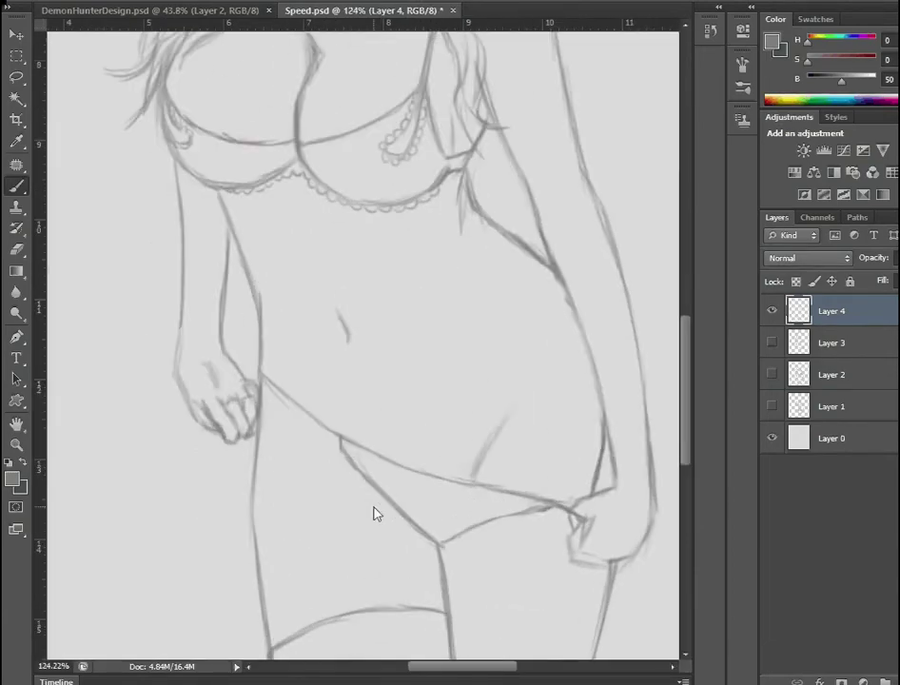
pyautogui.moveTo(345, 440)
pyautogui.mouseDown()
pyautogui.moveTo(540, 498)
pyautogui.moveTo(388, 507)
pyautogui.moveTo(504, 524)
pyautogui.mouseUp()
# - Briefly show an older sketch layer to compare, then hide it again
pyautogui.scroll(-5, 569, 332)
pyautogui.scroll(5, 321, 492)
pyautogui.scroll(-5, 321, 493)
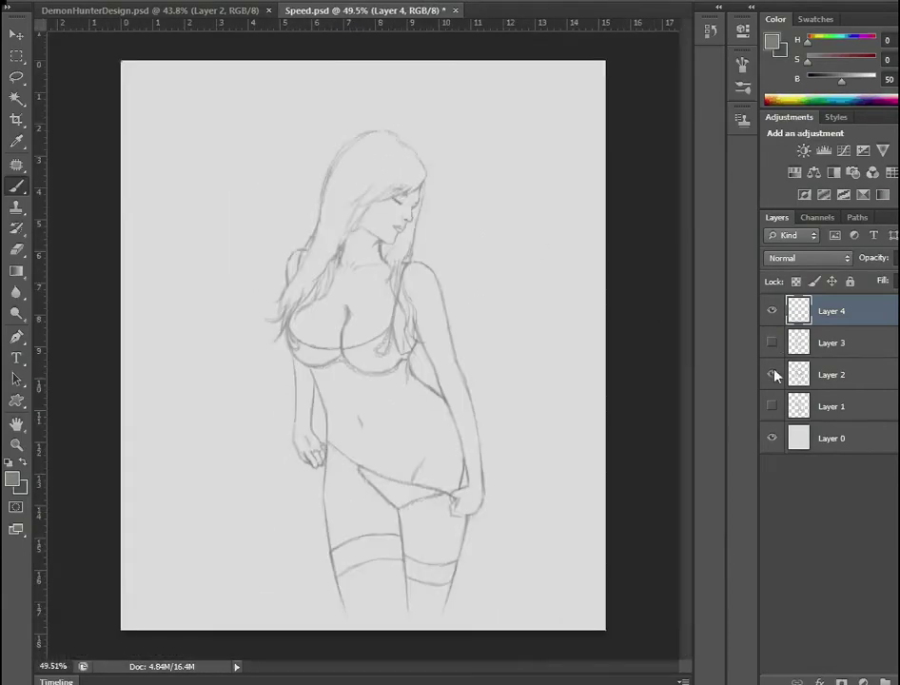
pyautogui.click(771, 342)
pyautogui.click(772, 343)
pyautogui.scroll(5, 357, 484)
# - Hatch both stockings below their bands and cross-hatch each stocking's top band
pyautogui.moveTo(344, 454)
pyautogui.mouseDown()
pyautogui.moveTo(399, 426)
pyautogui.moveTo(443, 453)
pyautogui.moveTo(504, 419)
pyautogui.mouseUp()
pyautogui.moveTo(518, 476)
pyautogui.mouseDown()
pyautogui.moveTo(559, 487)
pyautogui.moveTo(597, 564)
pyautogui.mouseUp()
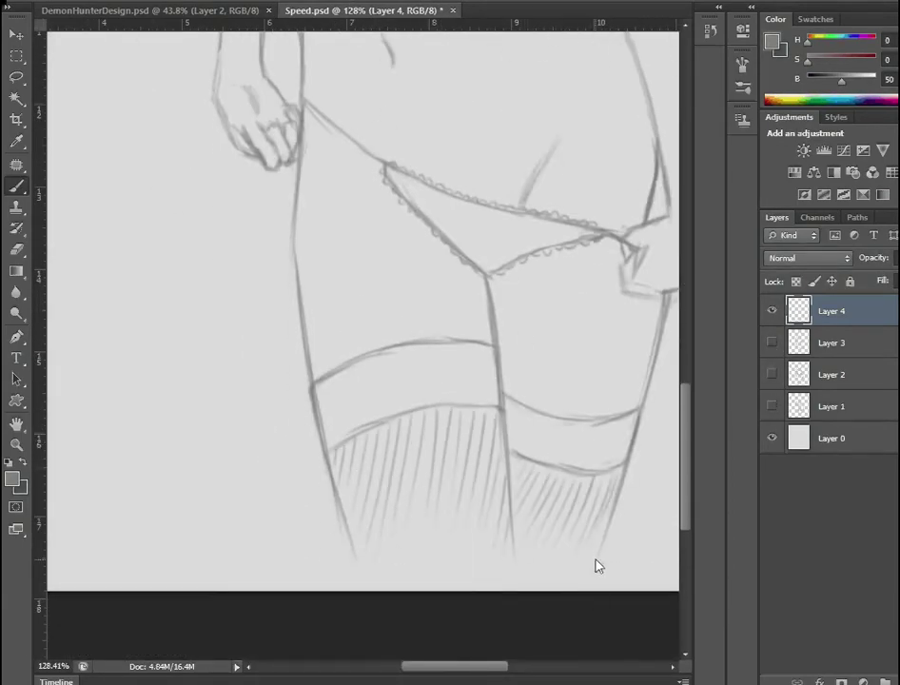
pyautogui.scroll(2, 597, 564)
pyautogui.moveTo(248, 524)
pyautogui.mouseDown()
pyautogui.moveTo(362, 506)
pyautogui.moveTo(429, 476)
pyautogui.moveTo(311, 487)
pyautogui.mouseUp()
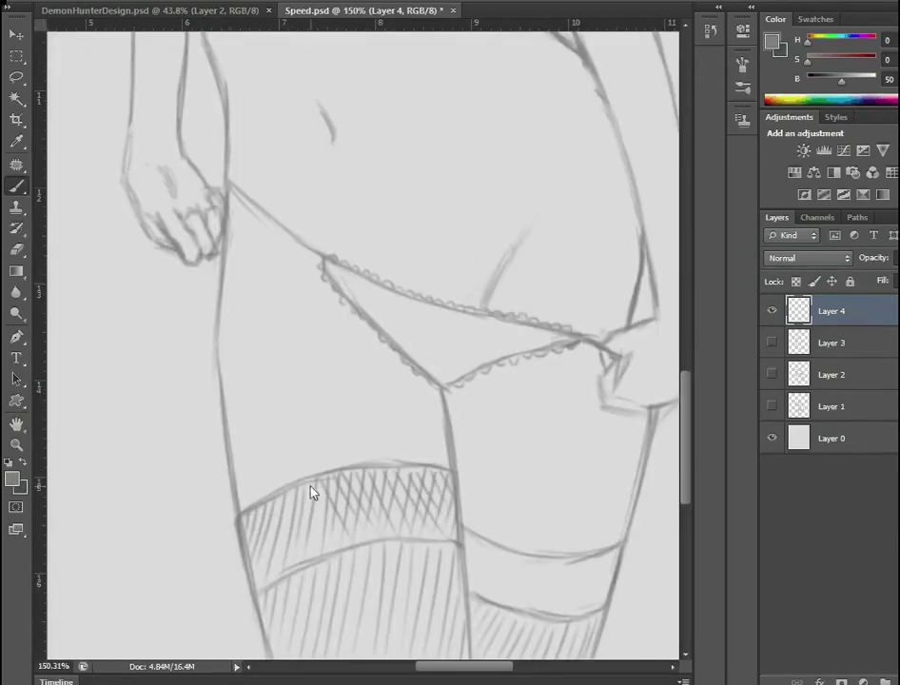
pyautogui.scroll(-3, 629, 476)
pyautogui.scroll(-2, 652, 550)
pyautogui.scroll(5, 418, 486)
pyautogui.moveTo(417, 486)
pyautogui.mouseDown()
pyautogui.moveTo(508, 484)
pyautogui.moveTo(502, 507)
pyautogui.moveTo(422, 474)
pyautogui.mouseUp()
pyautogui.scroll(-5, 425, 538)
# - Rename the sketch layer to 'lines' and add a new layer named 'blocking' beneath it
pyautogui.doubleClick(831, 311)
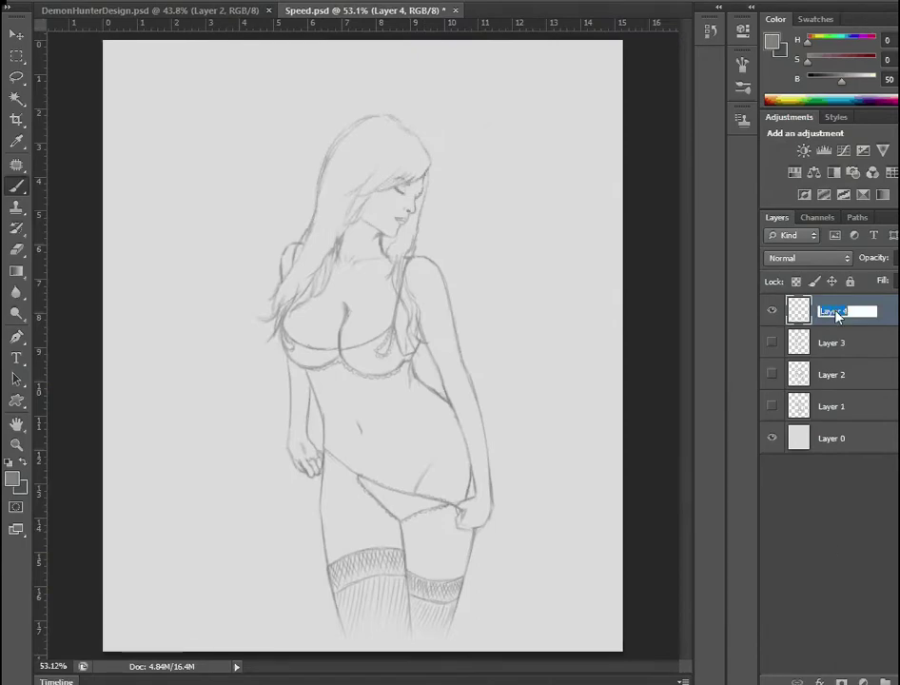
pyautogui.write('lines')
pyautogui.scroll(2, 476, 380)
pyautogui.hotkey('ctrl', 'shift', 'alt', 'n')
pyautogui.doubleClick(831, 343)
pyautogui.write('blocking')
pyautogui.press('Return')
# - Paint the hair and body in a soft tan on 'blocking', add a new layer, and save
pyautogui.hotkey('ctrl', '0')
pyautogui.hotkey('ctrl', 'u')
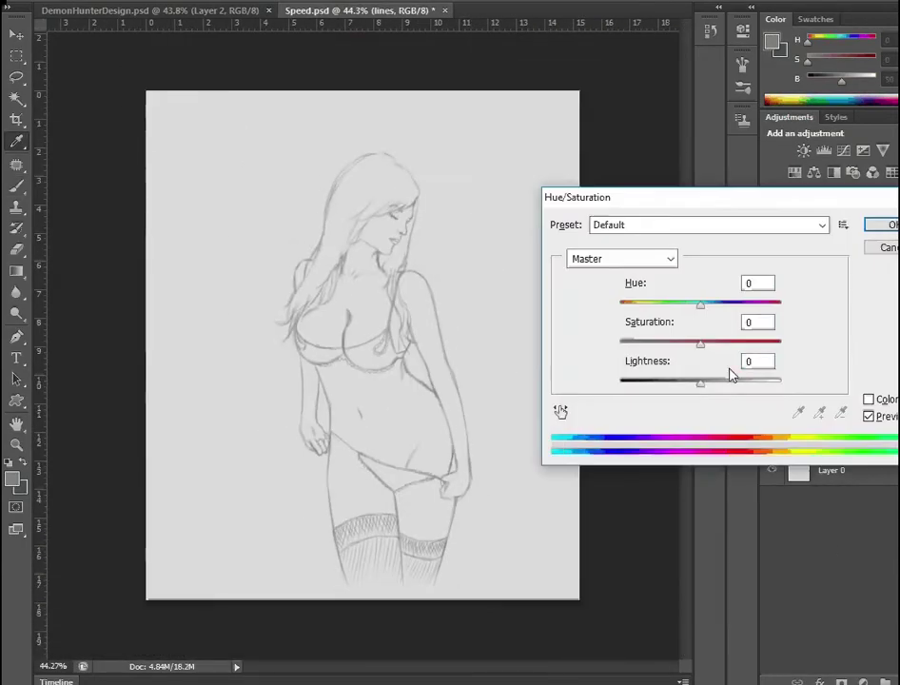
pyautogui.press('Escape')
pyautogui.rightClick(505, 306)
pyautogui.press('Escape')
pyautogui.click(772, 42)
pyautogui.click(596, 125)
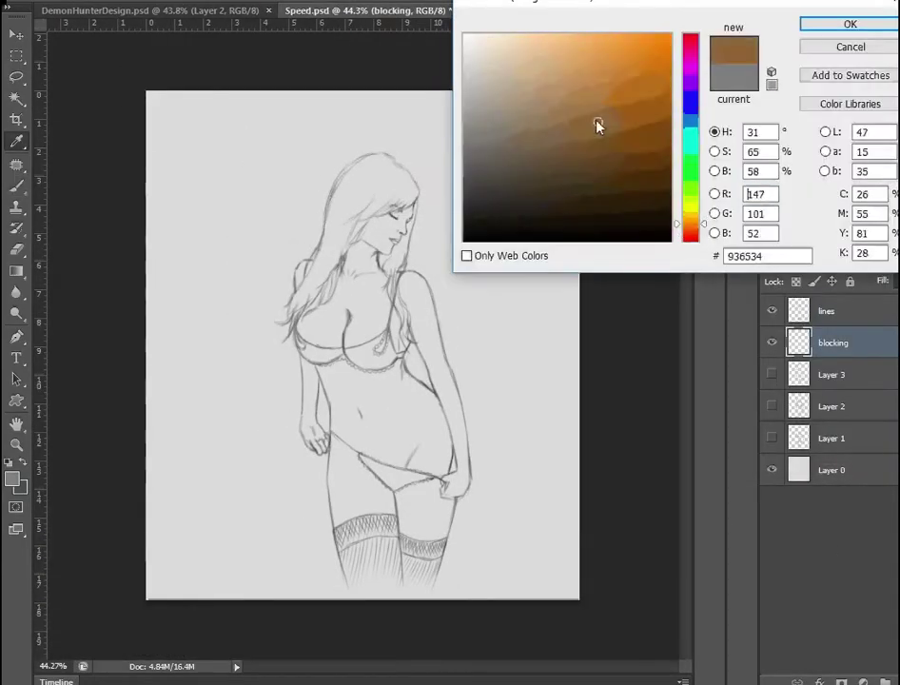
pyautogui.click(562, 79)
pyautogui.press('Return')
pyautogui.moveTo(380, 166)
pyautogui.mouseDown()
pyautogui.moveTo(412, 195)
pyautogui.moveTo(346, 299)
pyautogui.moveTo(436, 568)
pyautogui.moveTo(371, 377)
pyautogui.mouseUp()
pyautogui.hotkey('ctrl', 'shift', 'alt', 'n')
pyautogui.hotkey('ctrl', 's')
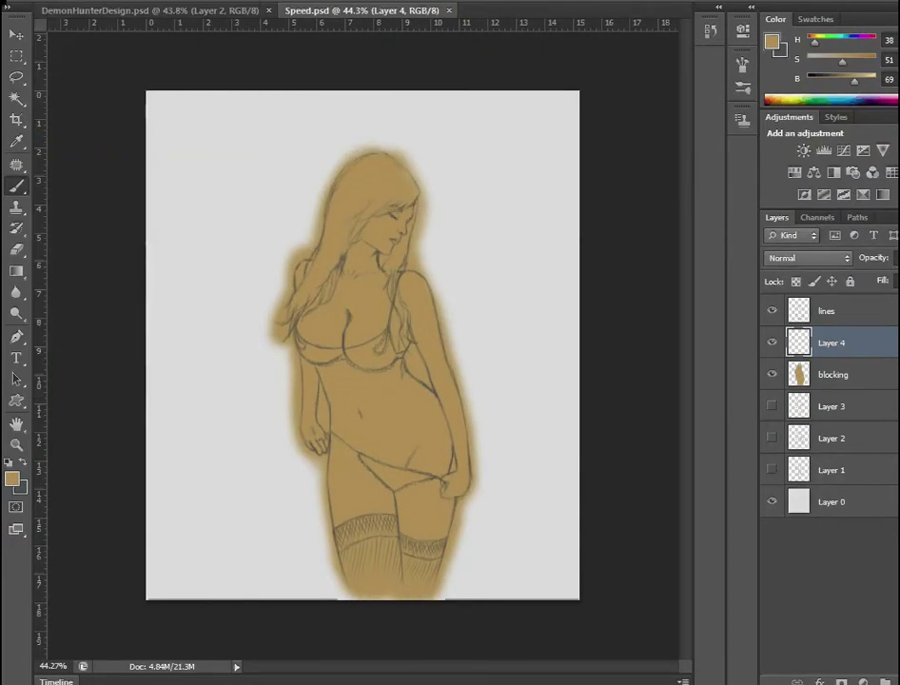
# - Hide the blocking layer and try test strokes on the lines layer, undoing each one
pyautogui.click(772, 373)
pyautogui.click(825, 310)
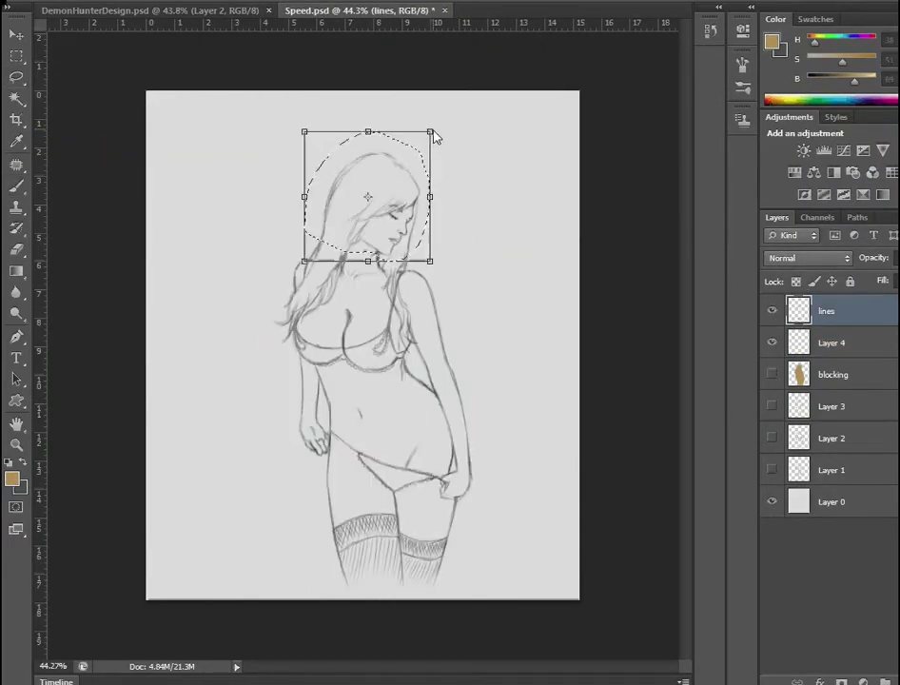
pyautogui.moveTo(502, 184)
pyautogui.mouseDown()
pyautogui.moveTo(490, 235)
pyautogui.moveTo(515, 304)
pyautogui.mouseUp()
pyautogui.hotkey('ctrl', 'alt', 'z')
pyautogui.hotkey('ctrl', 'alt', 'z')
pyautogui.hotkey('ctrl', 'alt', 'z')
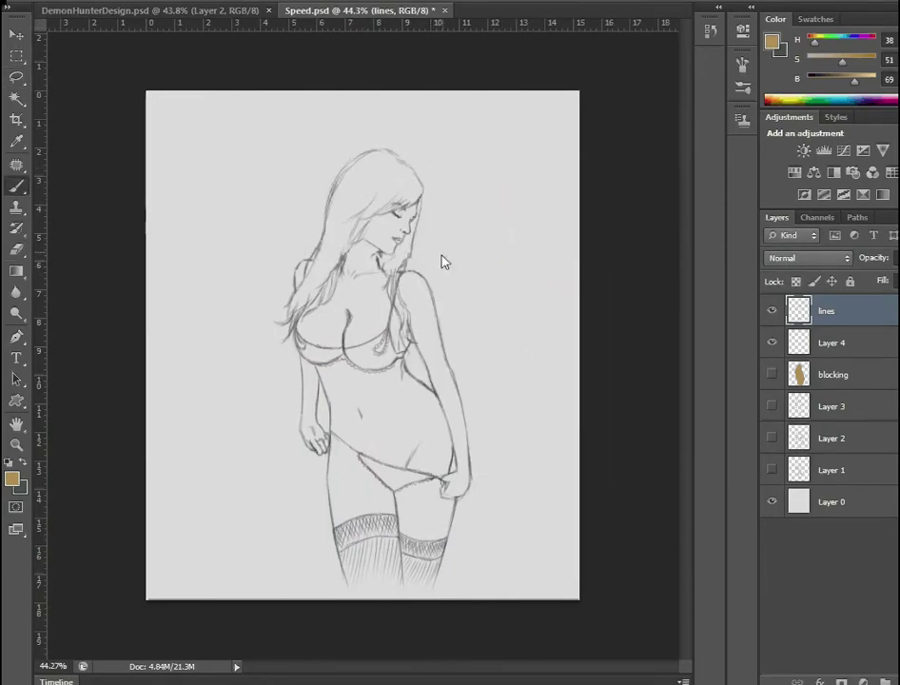
pyautogui.scroll(3, 386, 256)
pyautogui.moveTo(482, 231); pyautogui.dragTo(483, 281)
pyautogui.hotkey('ctrl', 'alt', 'z')
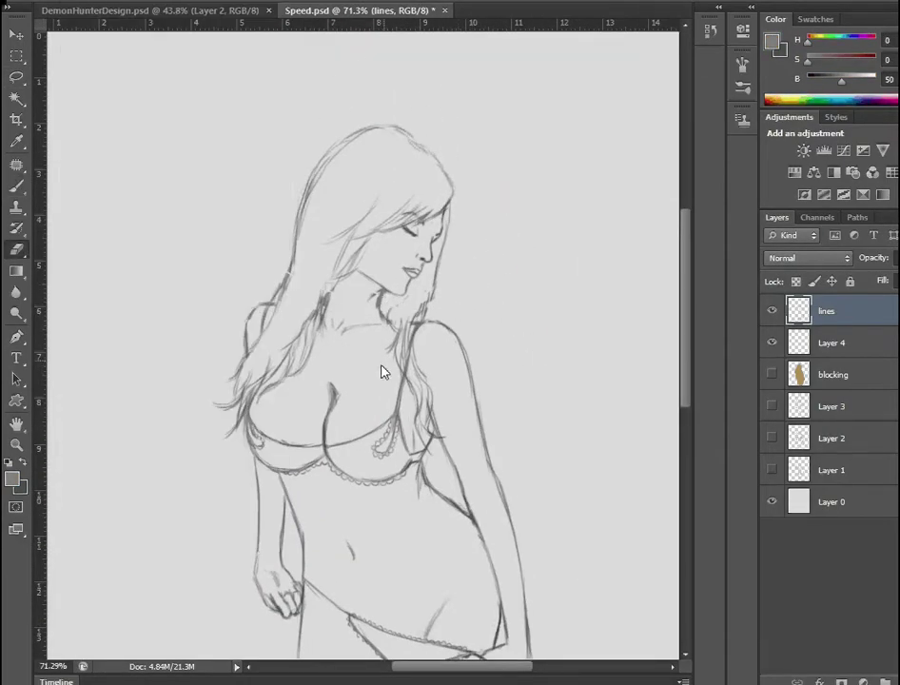
pyautogui.rightClick(411, 130)
# - Add a new layer above 'blocking' and clip it to the blocking shape
pyautogui.click(831, 342)
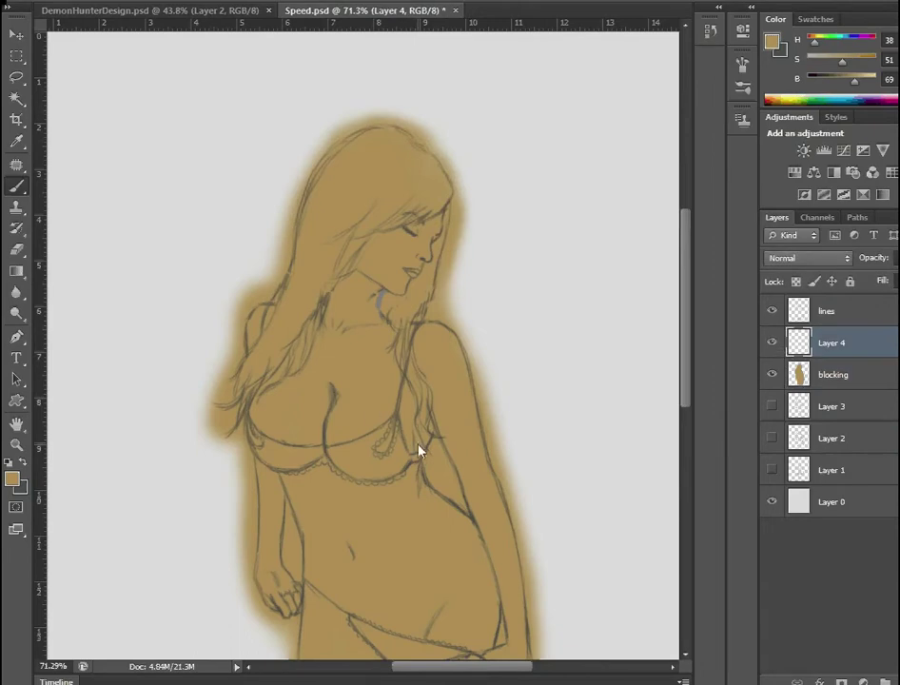
pyautogui.hotkey('ctrl', 'shift', 'alt', 'n')
pyautogui.hotkey('ctrl', 'alt', 'g')
pyautogui.scroll(2, 392, 358)
# - Pick a lighter skin tone and paint highlights on the shoulder and breast
pyautogui.rightClick(532, 161)
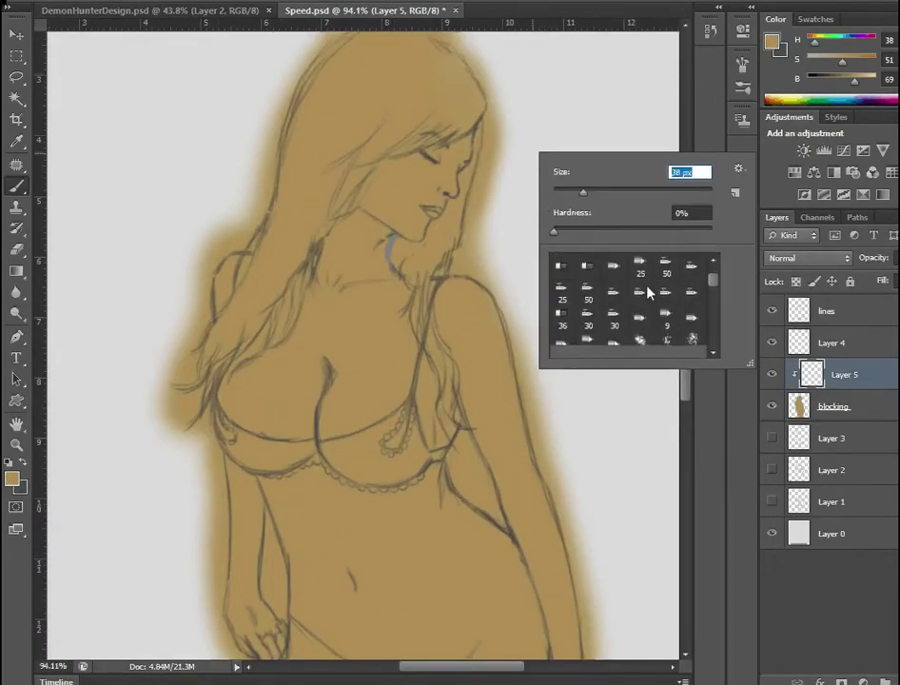
pyautogui.press('Return')
pyautogui.click(771, 42)
pyautogui.click(577, 77)
pyautogui.click(820, 24)
pyautogui.moveTo(457, 285); pyautogui.dragTo(470, 324)
pyautogui.moveTo(354, 361); pyautogui.dragTo(370, 380)
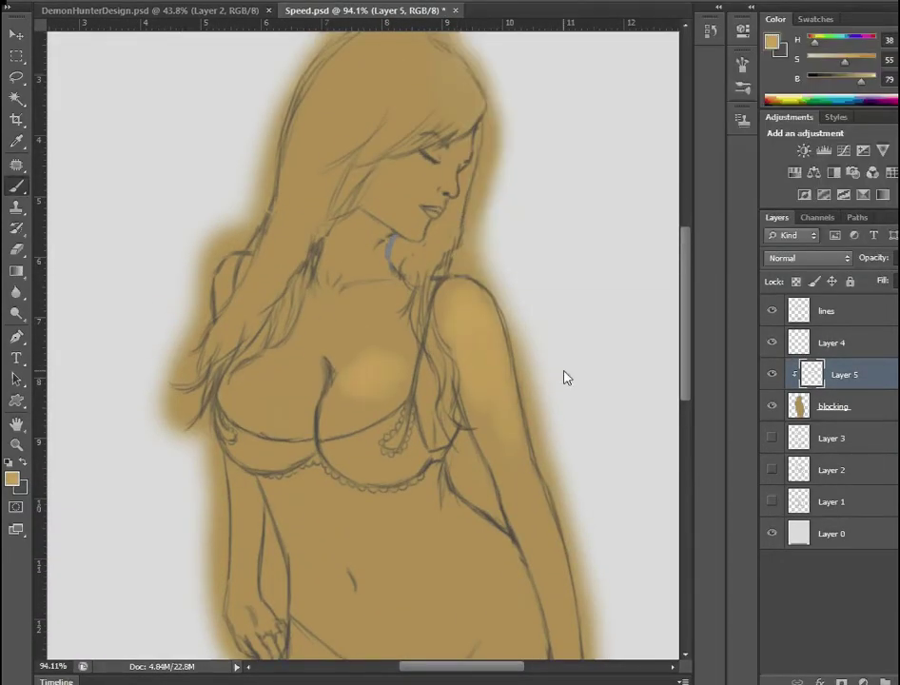
# - Highlight the left abdomen, right hip, lower abdomen and right thigh with slightly brighter tones
pyautogui.scroll(-2, 419, 300)
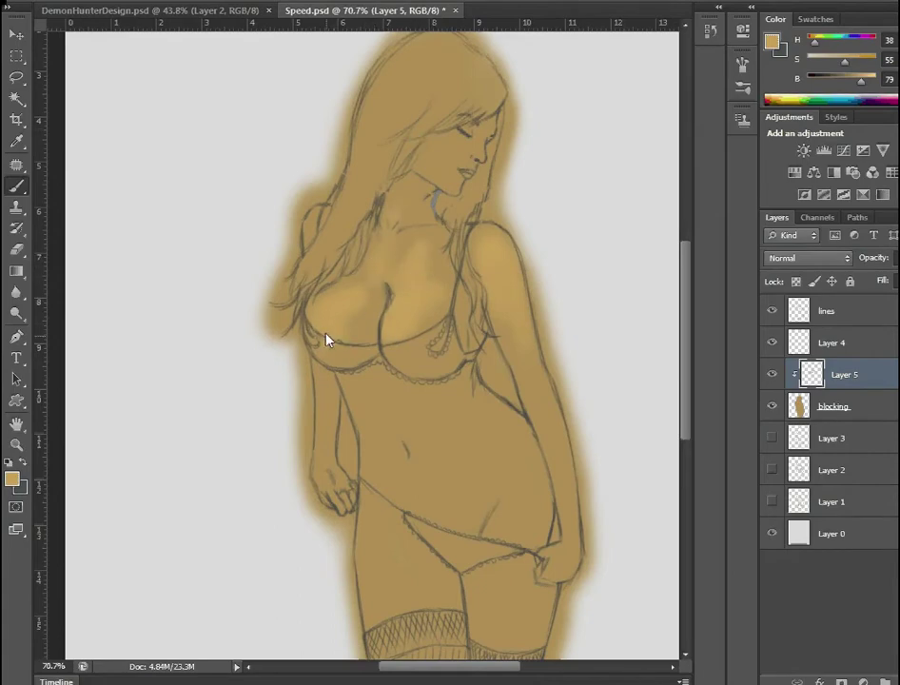
pyautogui.moveTo(360, 380); pyautogui.dragTo(383, 473)
pyautogui.scroll(1, 367, 527)
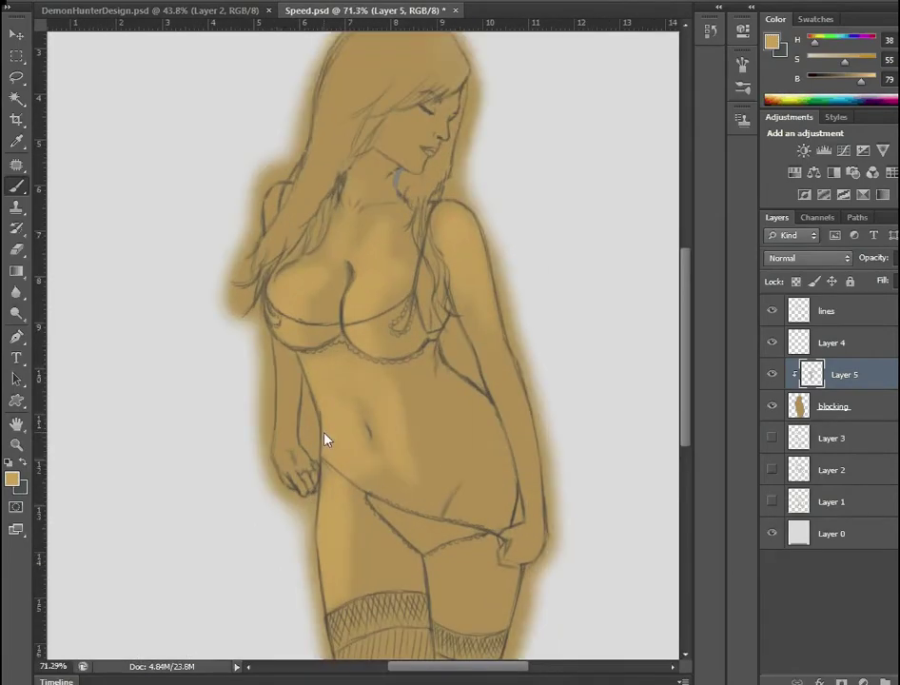
pyautogui.moveTo(521, 544); pyautogui.dragTo(503, 398)
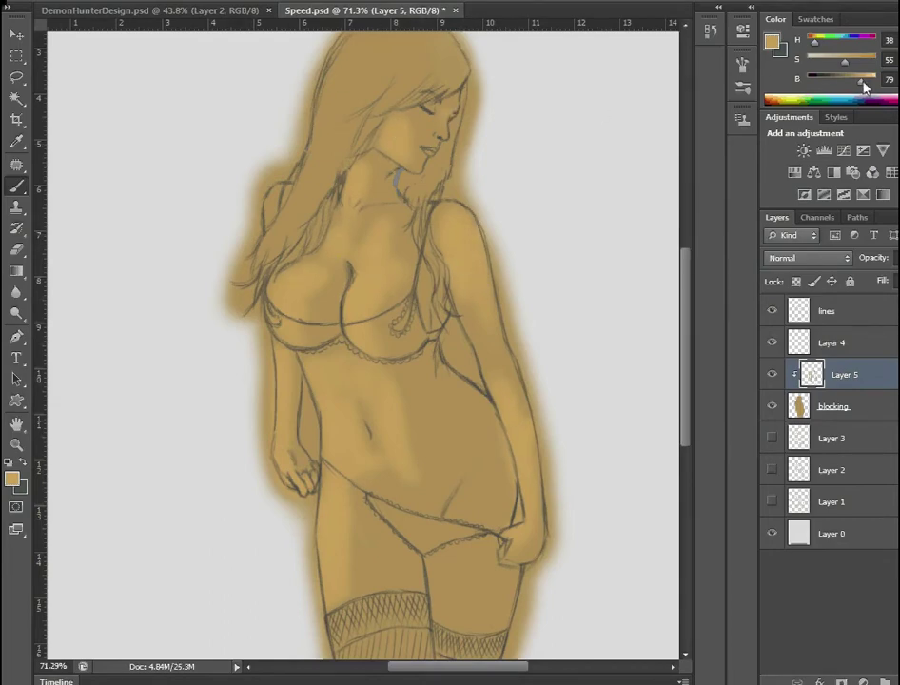
pyautogui.moveTo(862, 83); pyautogui.dragTo(865, 83)
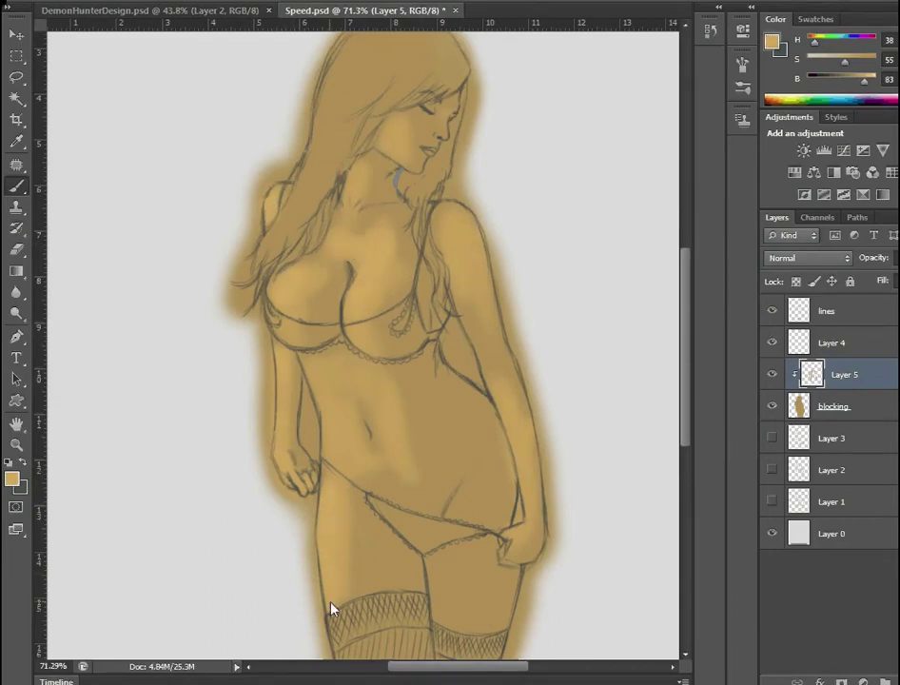
pyautogui.moveTo(455, 493); pyautogui.dragTo(486, 526)
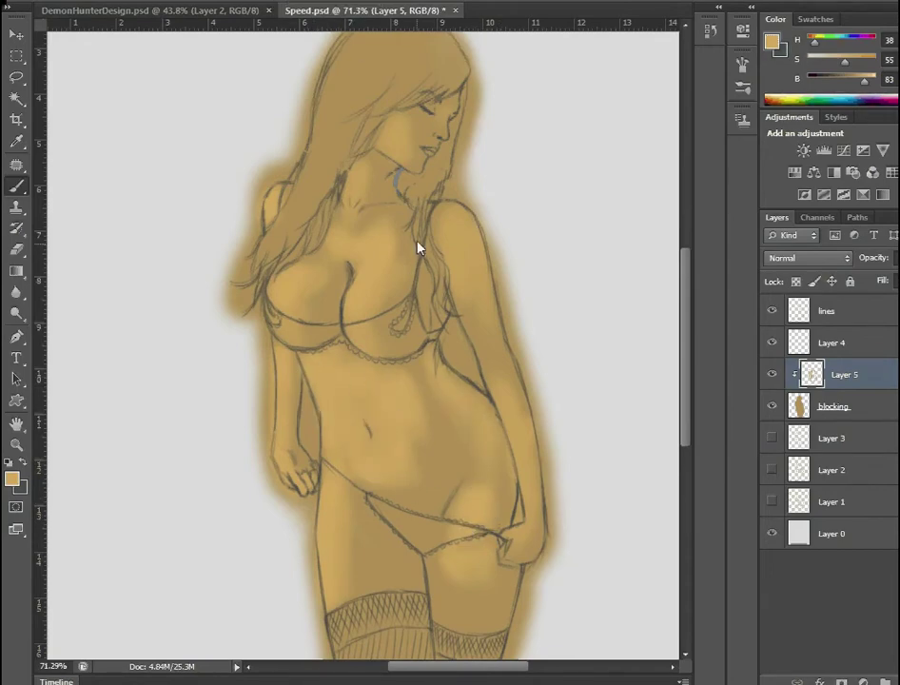
pyautogui.scroll(2, 423, 228)
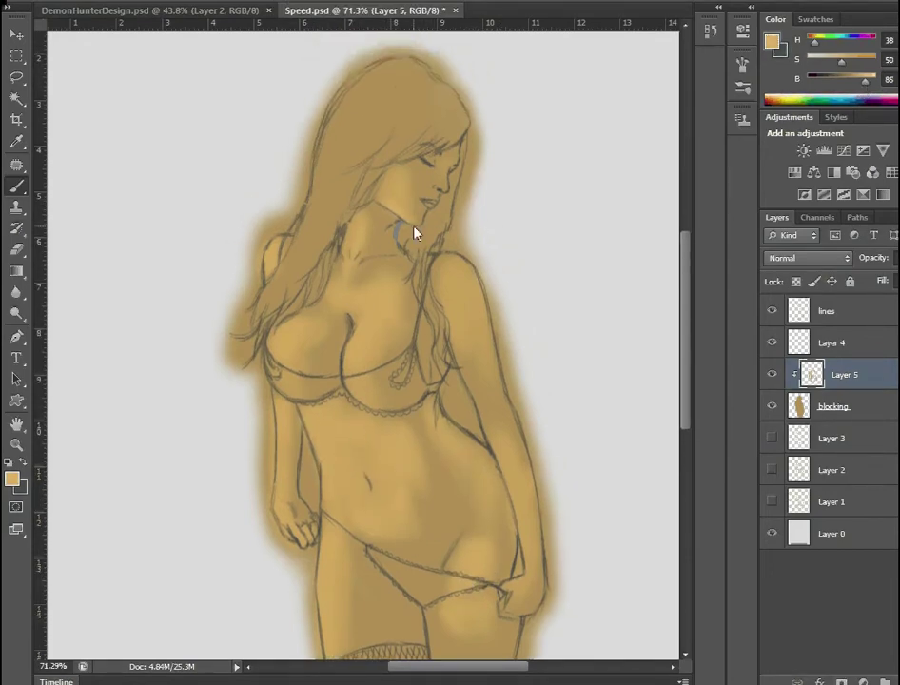
pyautogui.keyDown('alt'); pyautogui.click(314, 437); pyautogui.keyUp('alt')
pyautogui.moveTo(523, 527); pyautogui.dragTo(522, 548)
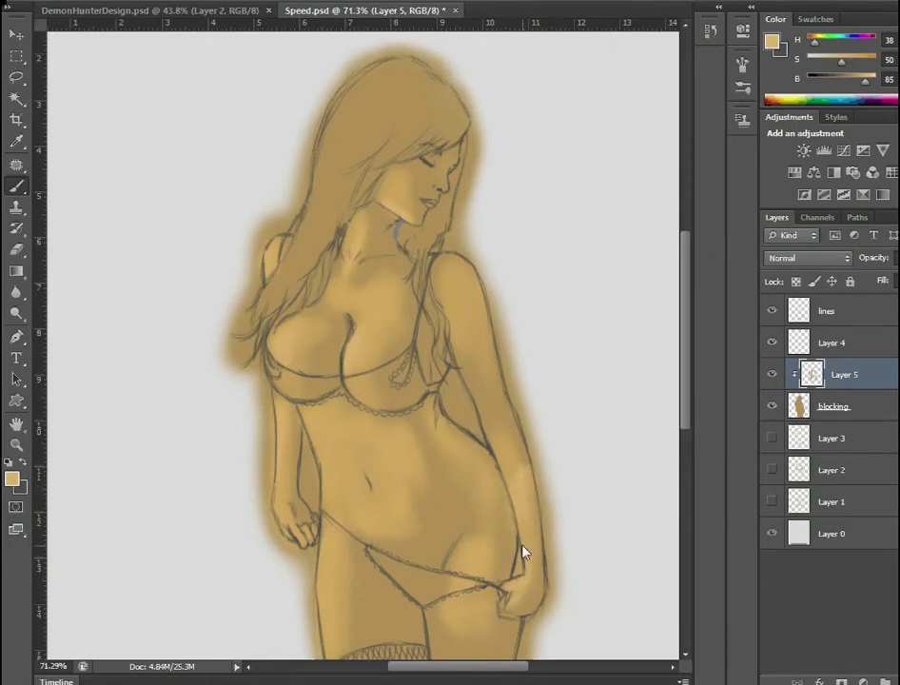
# - Rename Layer 5 to 'skin' and make Layer 4 above it active
pyautogui.scroll(2, 601, 253)
pyautogui.doubleClick(845, 375)
pyautogui.write('skin')
pyautogui.click(849, 349)
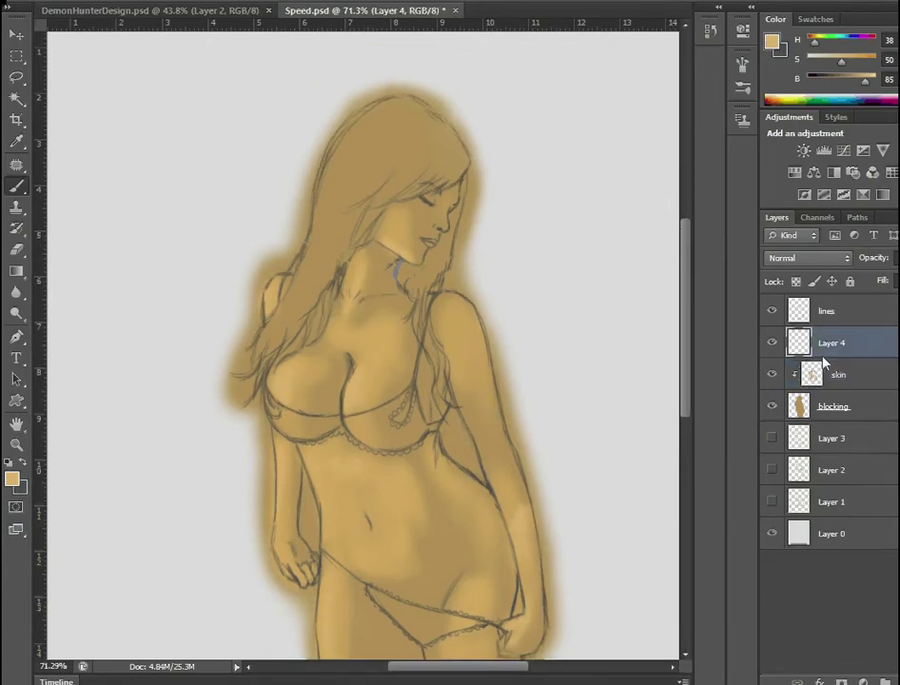
# - Sample skin colour and deepen shading near the face and along the right waist and belly
pyautogui.keyDown('alt'); pyautogui.click(418, 231); pyautogui.keyUp('alt')
pyautogui.moveTo(418, 231); pyautogui.dragTo(428, 235)
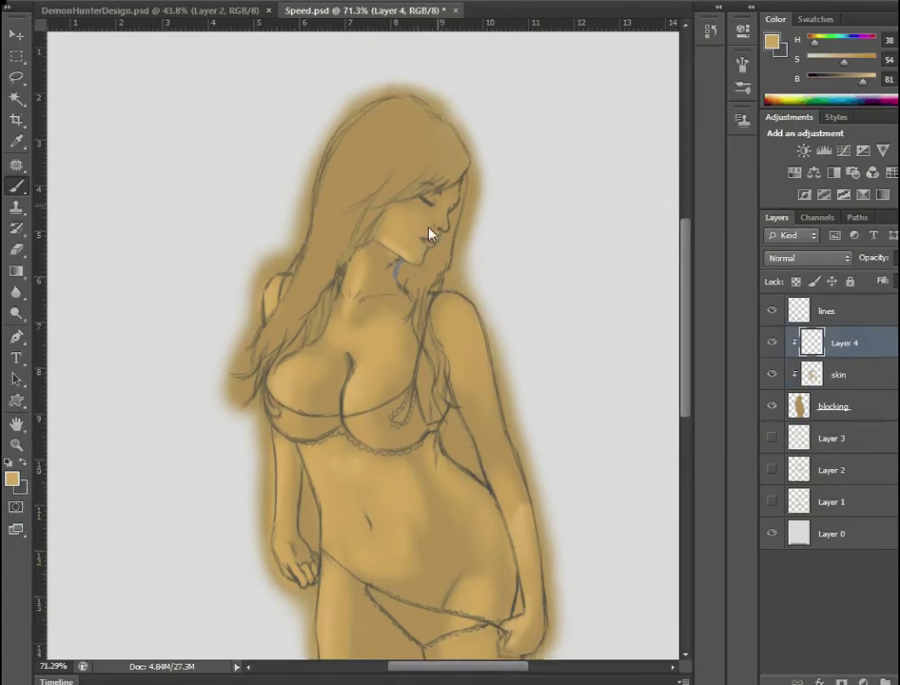
pyautogui.scroll(-2, 435, 531)
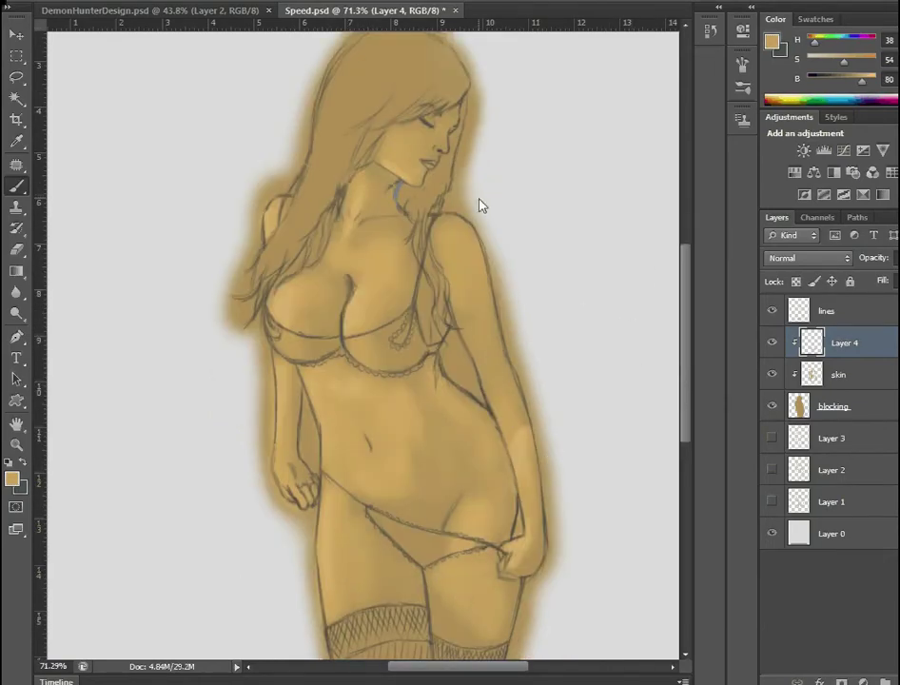
pyautogui.scroll(1, 589, 360)
pyautogui.scroll(-3, 401, 458)
pyautogui.scroll(2, 436, 143)
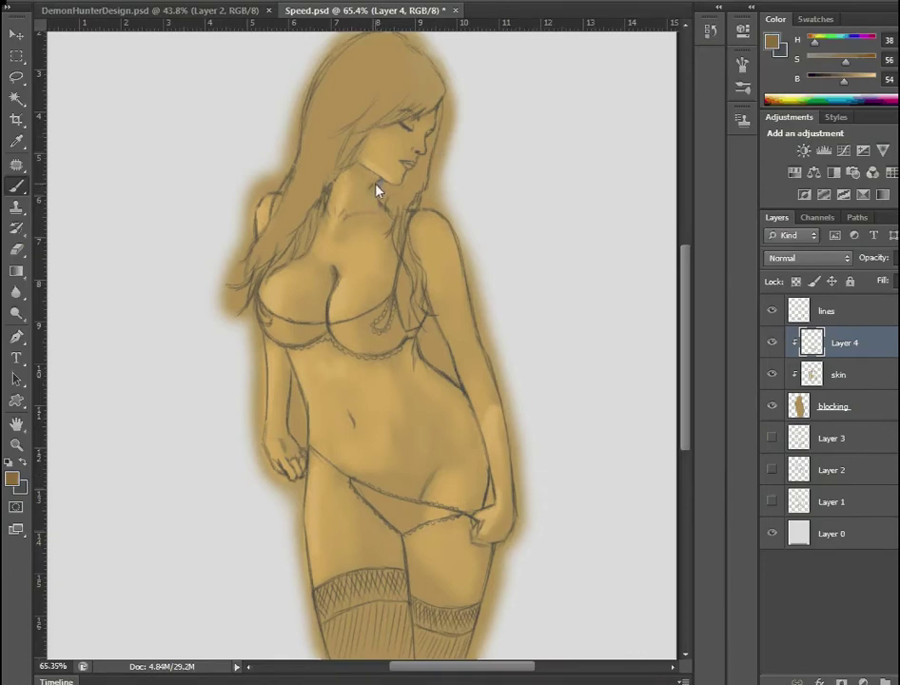
pyautogui.moveTo(480, 392); pyautogui.dragTo(457, 475)
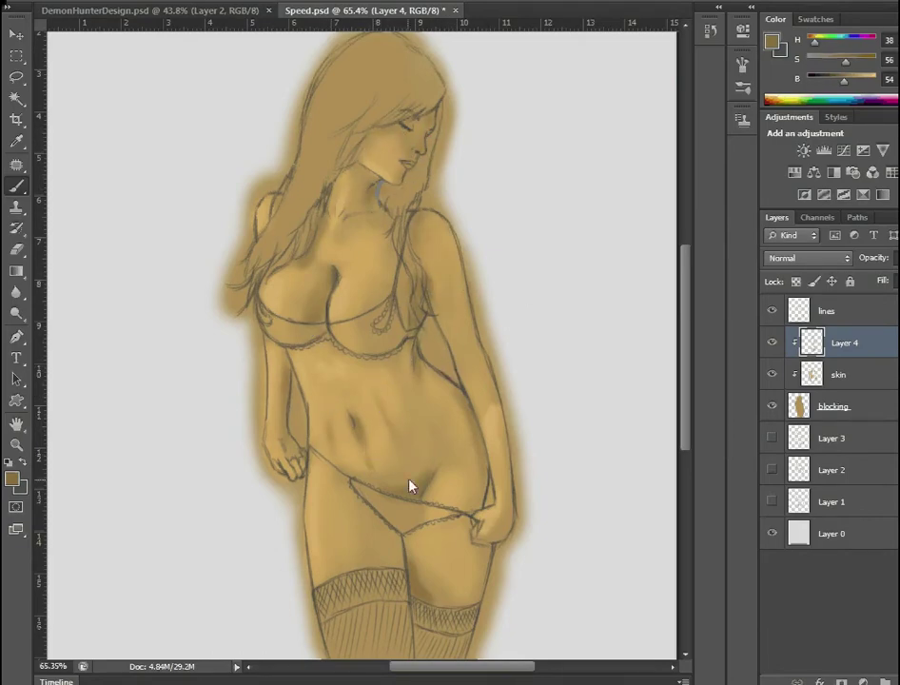
# - Sample several lighter and warmer skin tones from the face, hip, thigh and chest
pyautogui.keyDown('alt'); pyautogui.click(378, 389); pyautogui.keyUp('alt')
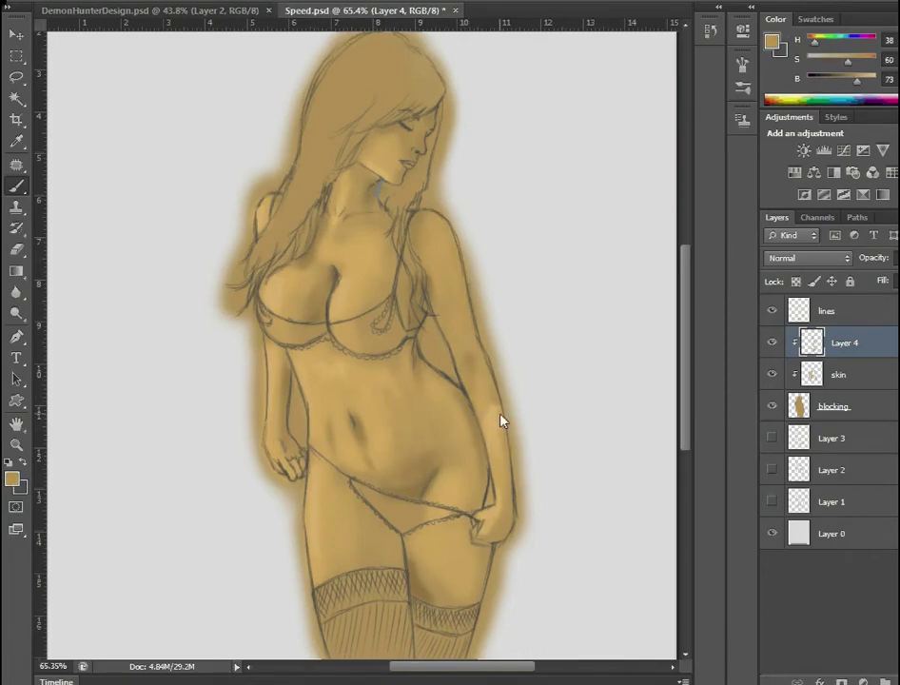
pyautogui.keyDown('alt'); pyautogui.click(426, 215); pyautogui.keyUp('alt')
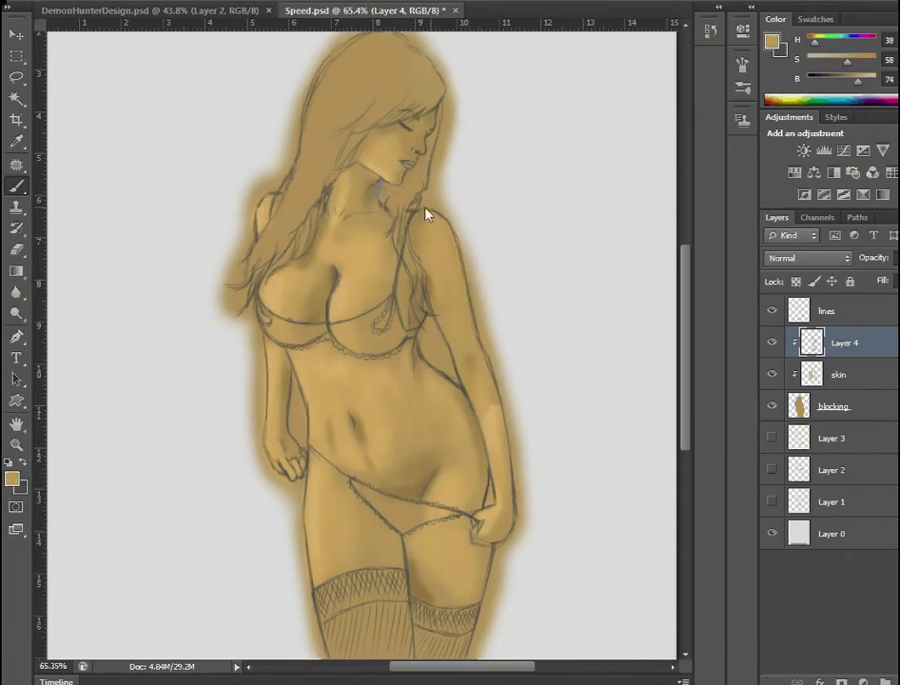
pyautogui.keyDown('alt'); pyautogui.click(466, 572); pyautogui.keyUp('alt')
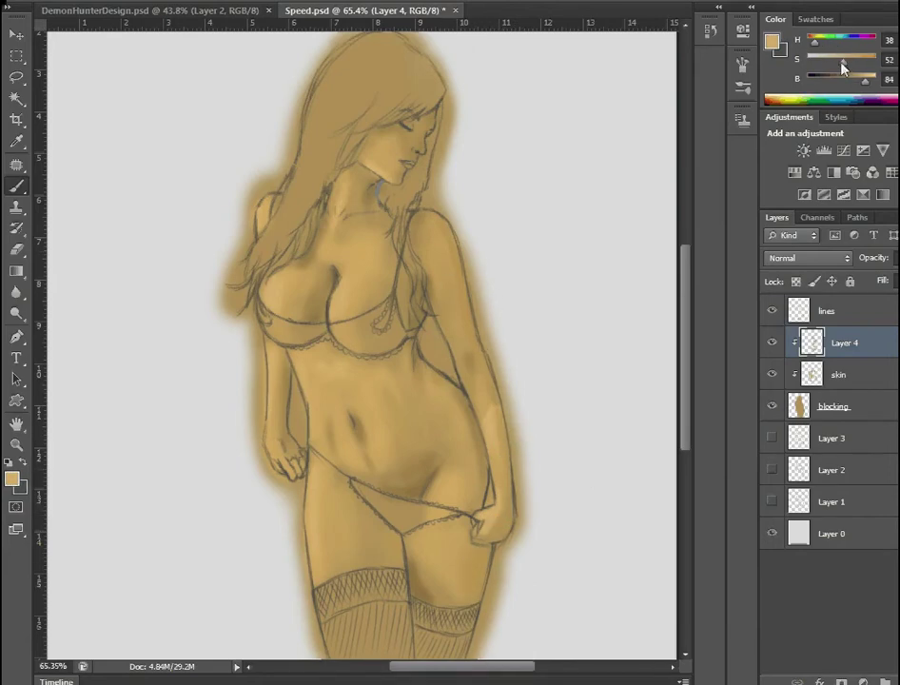
pyautogui.keyDown('alt'); pyautogui.click(497, 422); pyautogui.keyUp('alt')
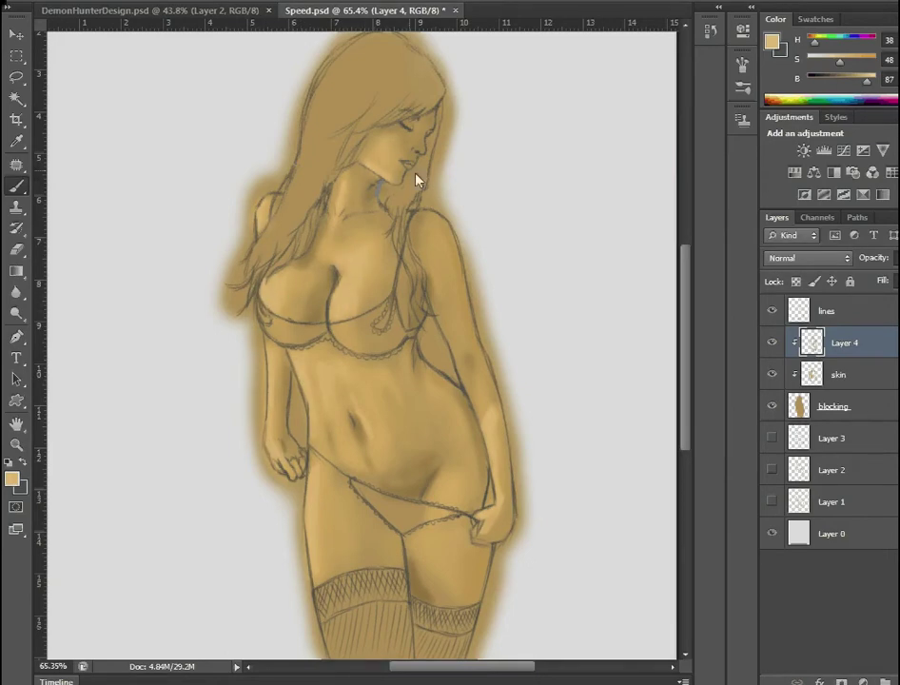
pyautogui.keyDown('alt'); pyautogui.click(412, 198); pyautogui.keyUp('alt')
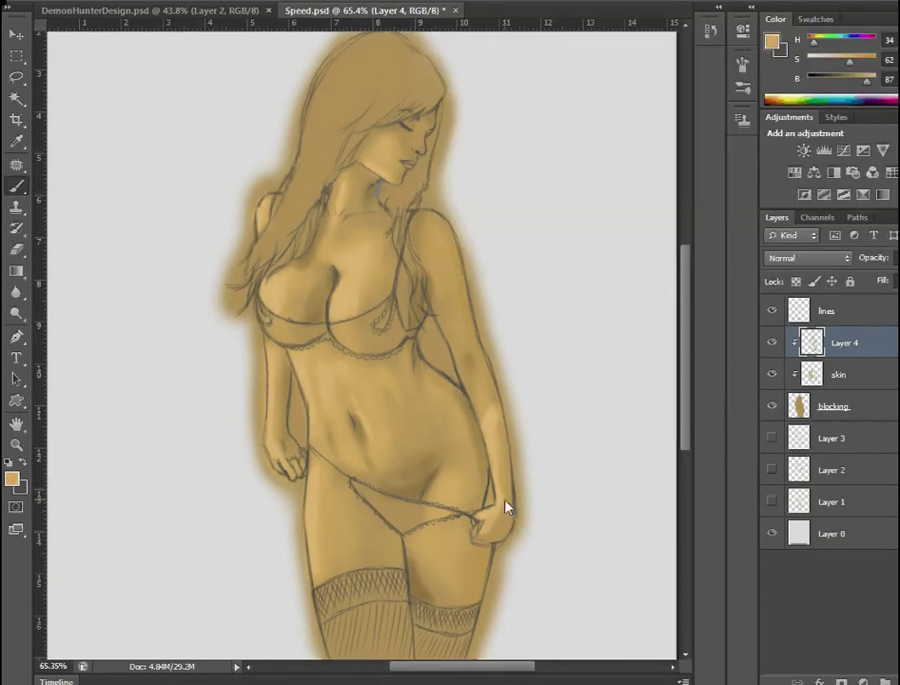
pyautogui.keyDown('alt'); pyautogui.click(430, 340); pyautogui.keyUp('alt')
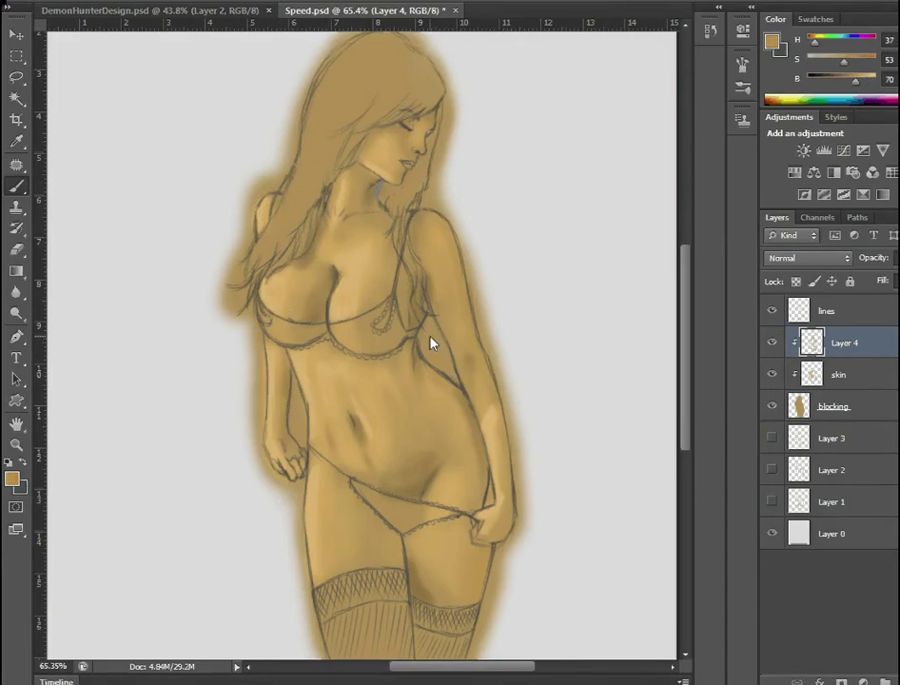
pyautogui.scroll(-1, 430, 341)
# - On a new clipped layer, fill the bra cups and panties with dark brown
pyautogui.click(771, 40)
pyautogui.click(556, 175)
pyautogui.click(843, 22)
pyautogui.hotkey('ctrl', 'shift', 'alt', 'n')
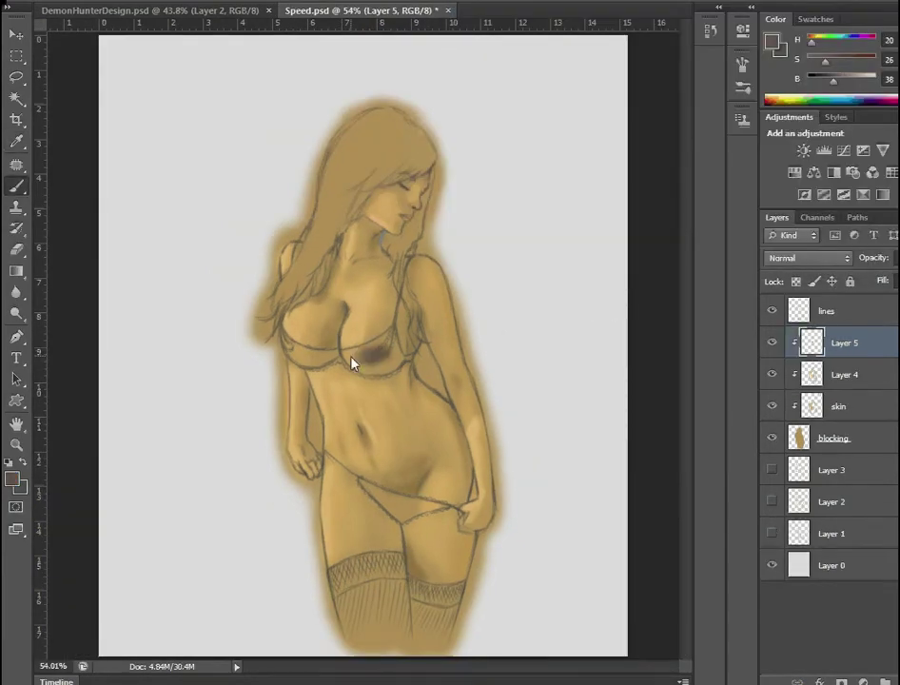
pyautogui.moveTo(347, 366)
pyautogui.mouseDown()
pyautogui.moveTo(397, 340)
pyautogui.moveTo(376, 385)
pyautogui.mouseUp()
pyautogui.moveTo(361, 480)
pyautogui.mouseDown()
pyautogui.moveTo(374, 487)
pyautogui.moveTo(330, 291)
pyautogui.mouseUp()
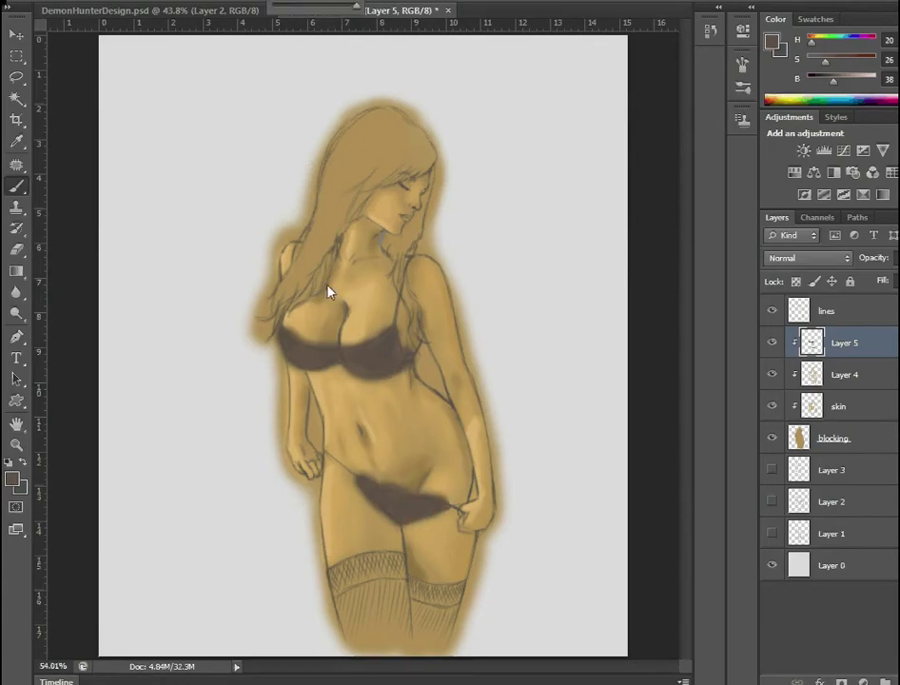
# - Shift the lingerie to dark maroon with Hue/Saturation, raising saturation and darkening it
pyautogui.hotkey('ctrl', 'u')
pyautogui.scroll(5, 756, 305)
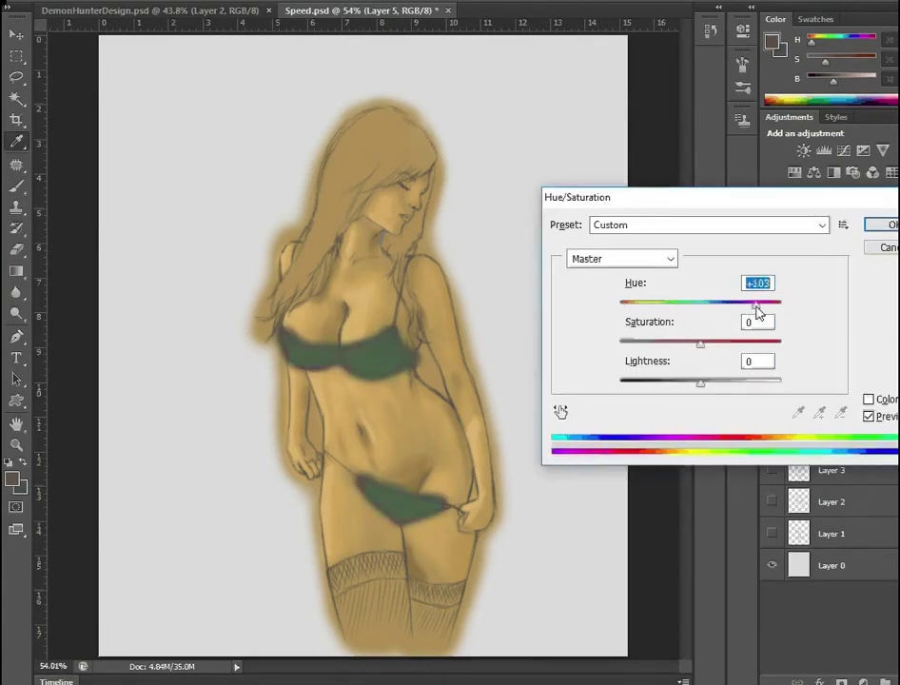
pyautogui.moveTo(770, 305); pyautogui.dragTo(649, 304)
pyautogui.moveTo(714, 342); pyautogui.dragTo(723, 341)
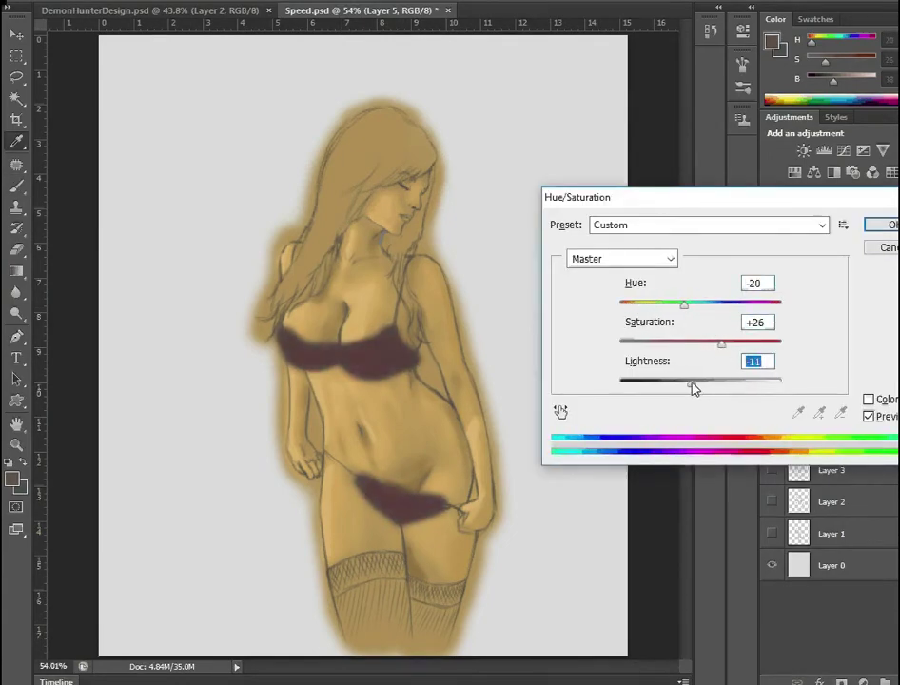
pyautogui.press('Return')
# - Redraw crisp lace lines over the maroon bra on the lines layer, then add a new clipped layer
pyautogui.keyDown('alt'); pyautogui.click(370, 365); pyautogui.keyUp('alt')
pyautogui.scroll(3, 331, 421)
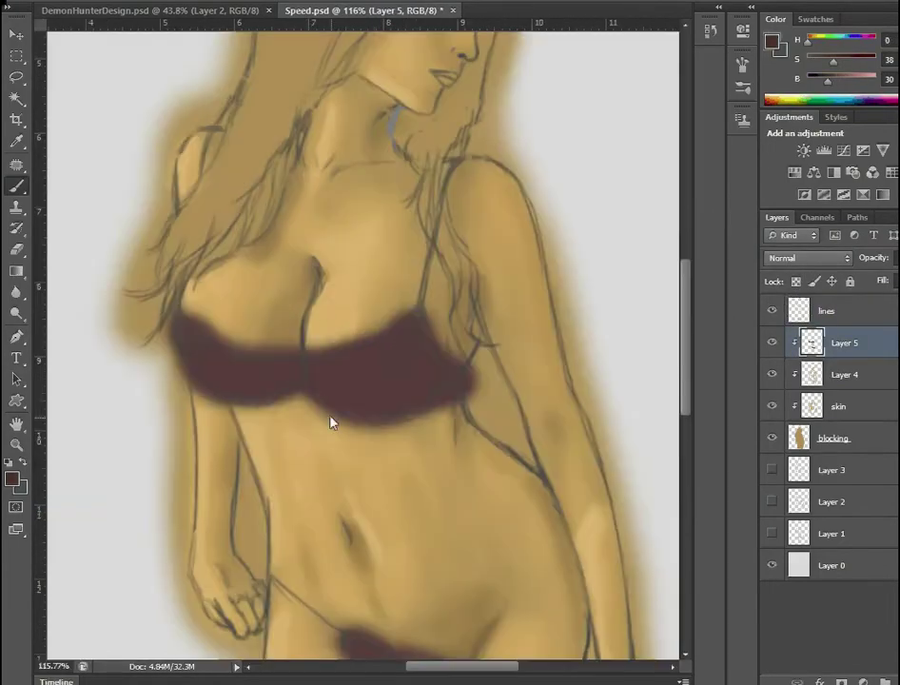
pyautogui.hotkey('alt', ']')
pyautogui.moveTo(323, 384); pyautogui.dragTo(458, 376)
pyautogui.moveTo(198, 346); pyautogui.dragTo(417, 316)
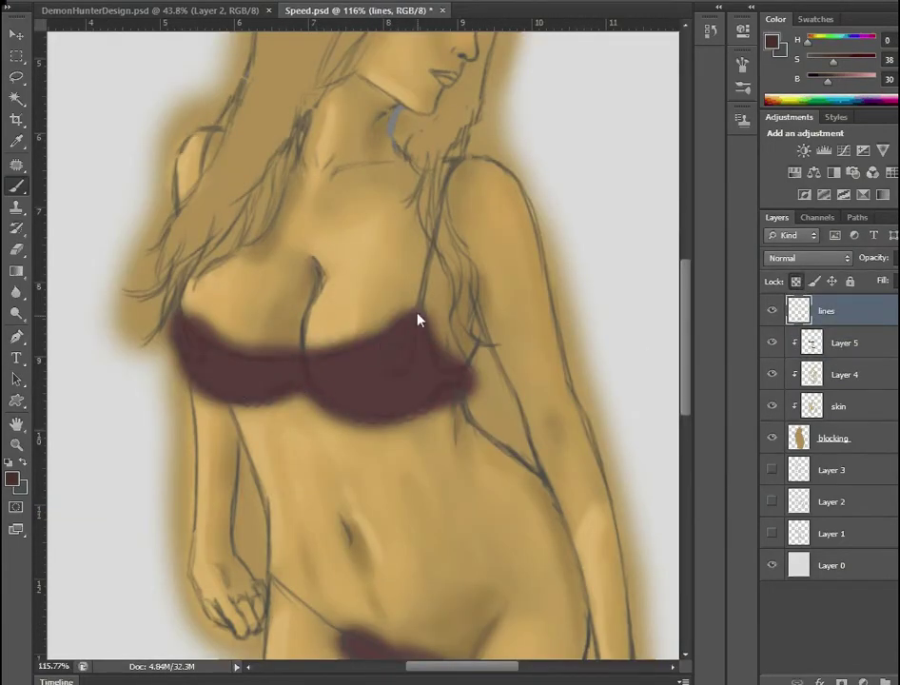
pyautogui.scroll(-2, 433, 257)
pyautogui.scroll(-2, 595, 345)
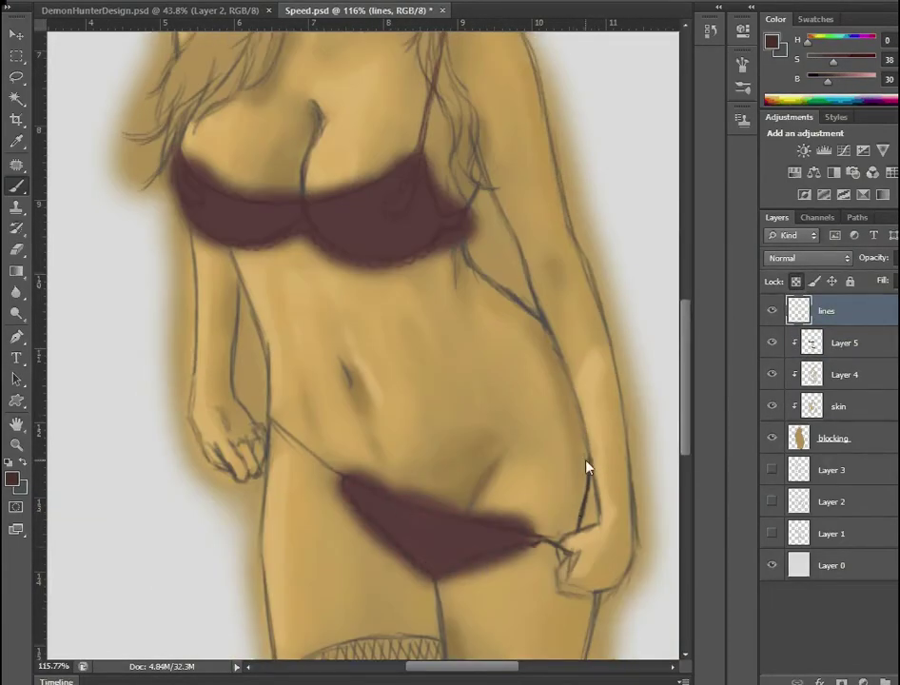
pyautogui.scroll(-3, 588, 466)
pyautogui.hotkey('ctrl', 'shift', 'alt', 'n')
pyautogui.click(578, 150)
# - Colour the hair brown, then lighten it and shift its hue with Hue/Saturation
pyautogui.click(609, 95)
pyautogui.press('Return')
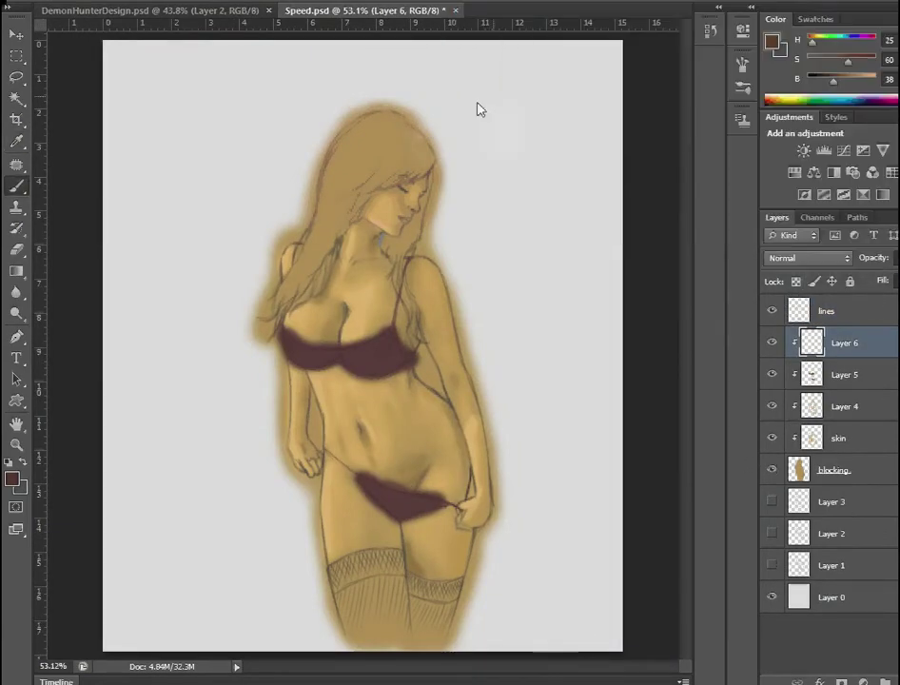
pyautogui.moveTo(347, 185)
pyautogui.mouseDown()
pyautogui.moveTo(419, 141)
pyautogui.moveTo(346, 231)
pyautogui.moveTo(340, 221)
pyautogui.moveTo(413, 269)
pyautogui.mouseUp()
pyautogui.hotkey('ctrl', 'z')
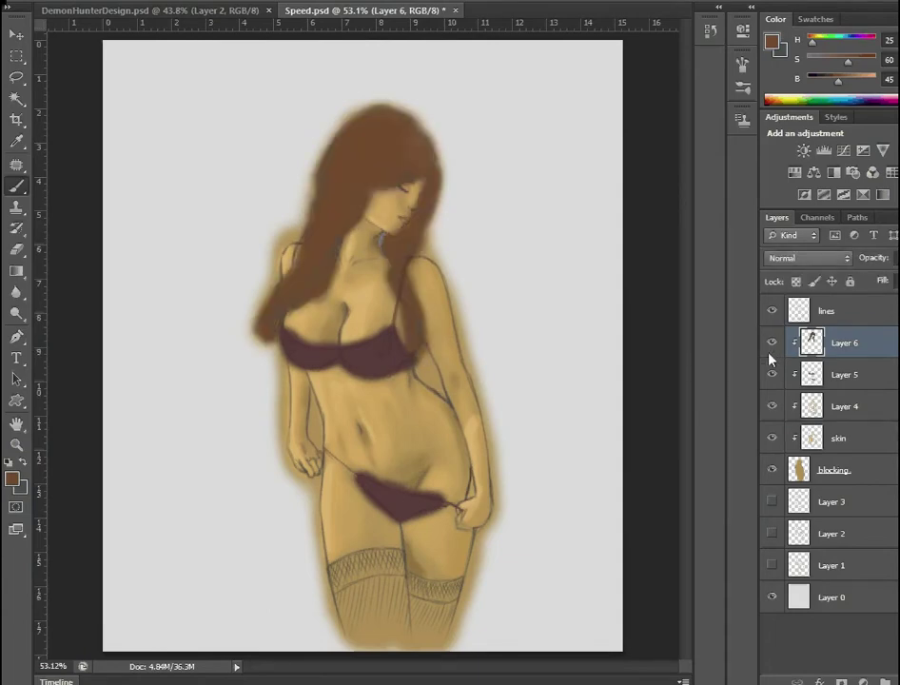
pyautogui.hotkey('ctrl', 'u')
pyautogui.moveTo(700, 382)
pyautogui.mouseDown()
pyautogui.moveTo(755, 396)
pyautogui.moveTo(714, 390)
pyautogui.mouseUp()
pyautogui.moveTo(700, 303)
pyautogui.mouseDown()
pyautogui.moveTo(757, 307)
pyautogui.moveTo(627, 315)
pyautogui.moveTo(704, 314)
pyautogui.mouseUp()
pyautogui.press('Return')
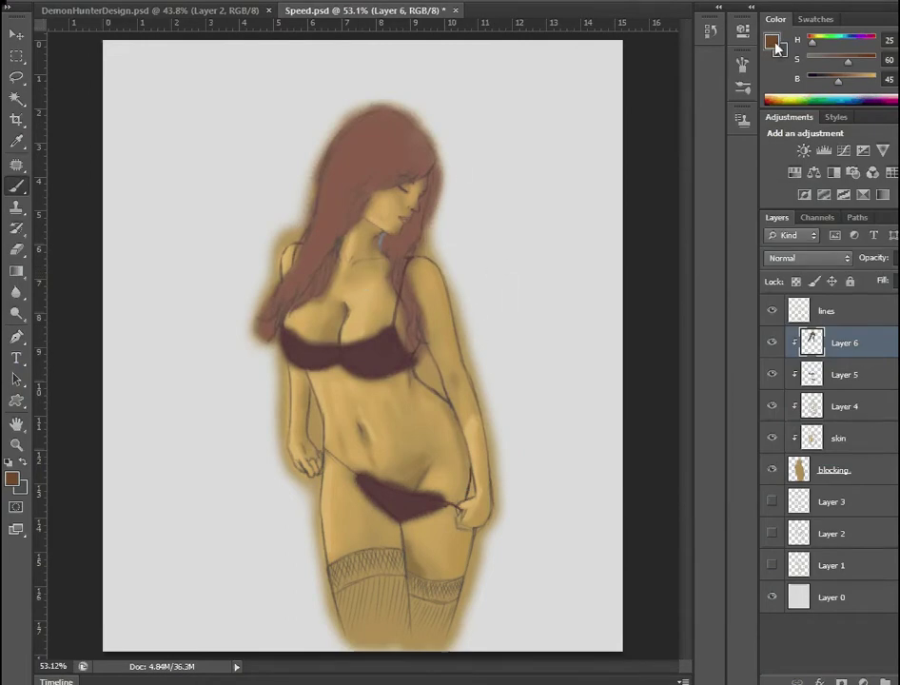
# - On a new clipped layer, paint the stockings grey and darken the panties' edge
pyautogui.hotkey('ctrl', 'shift', 'alt', 'n')
pyautogui.press('b')
pyautogui.moveTo(373, 566)
pyautogui.mouseDown()
pyautogui.moveTo(376, 635)
pyautogui.moveTo(412, 546)
pyautogui.mouseUp()
pyautogui.hotkey('alt', ']')
pyautogui.scroll(2, 412, 546)
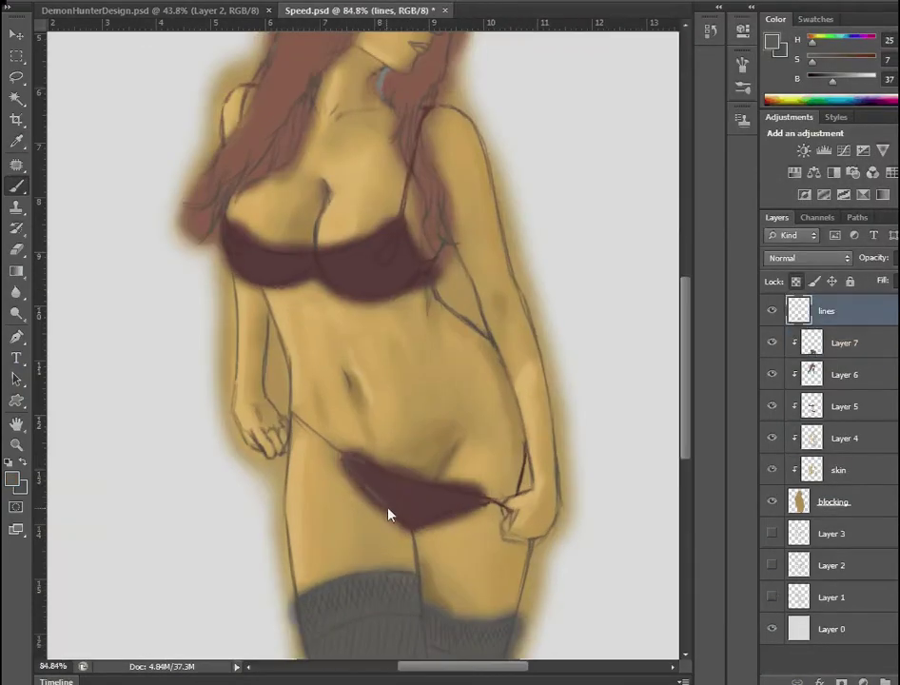
pyautogui.hotkey('alt', '[')
pyautogui.moveTo(432, 498); pyautogui.dragTo(381, 502)
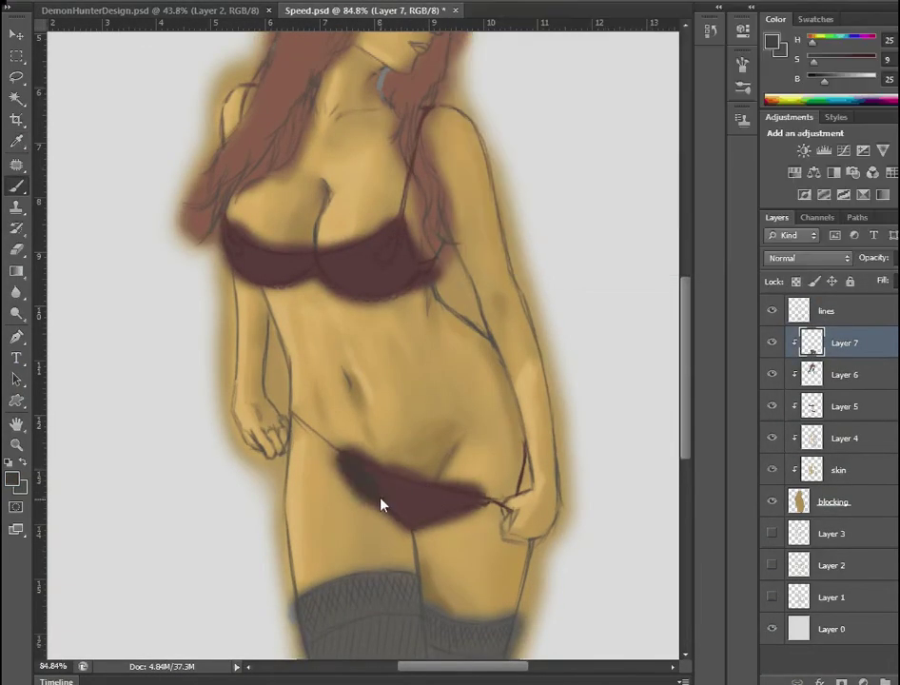
# - On the sketch lines layer, sample dark colours from the hip line and the panties
pyautogui.hotkey('alt', ']')
pyautogui.scroll(3, 331, 305)
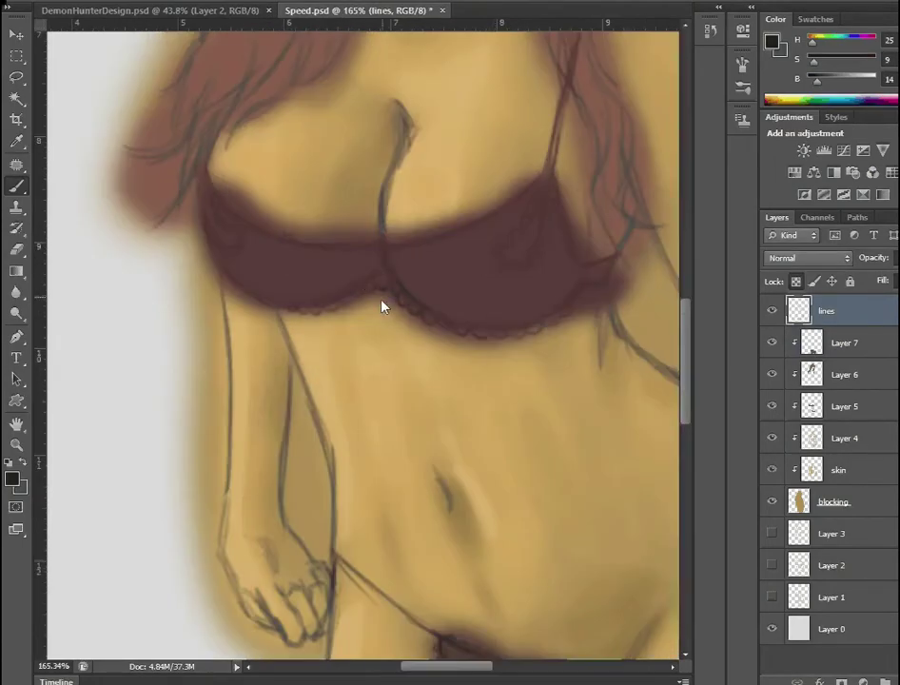
pyautogui.scroll(-3, 577, 231)
pyautogui.scroll(-2, 540, 390)
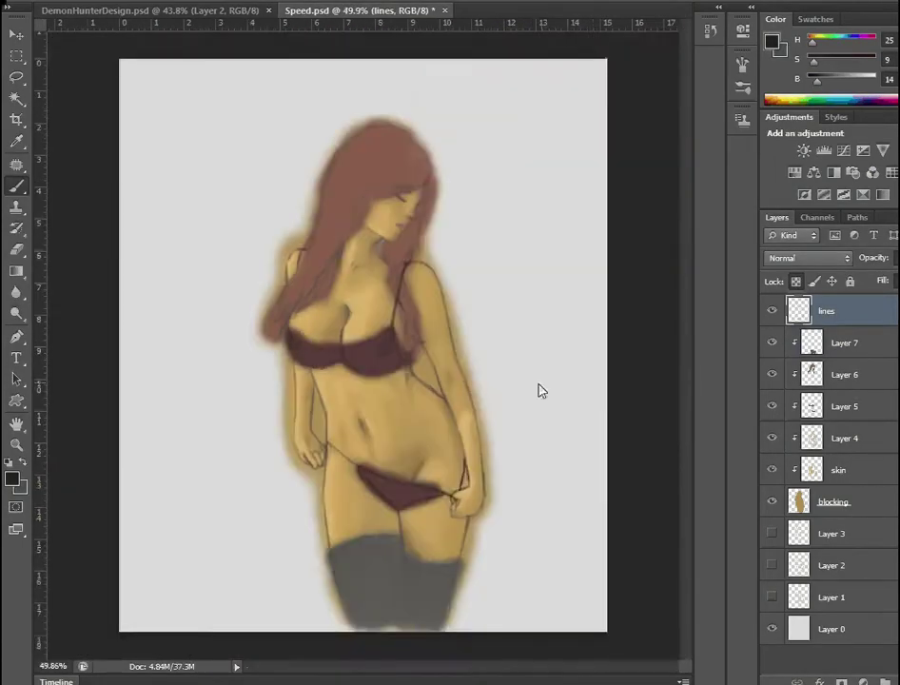
pyautogui.scroll(5, 463, 423)
pyautogui.keyDown('alt'); pyautogui.click(438, 396); pyautogui.keyUp('alt')
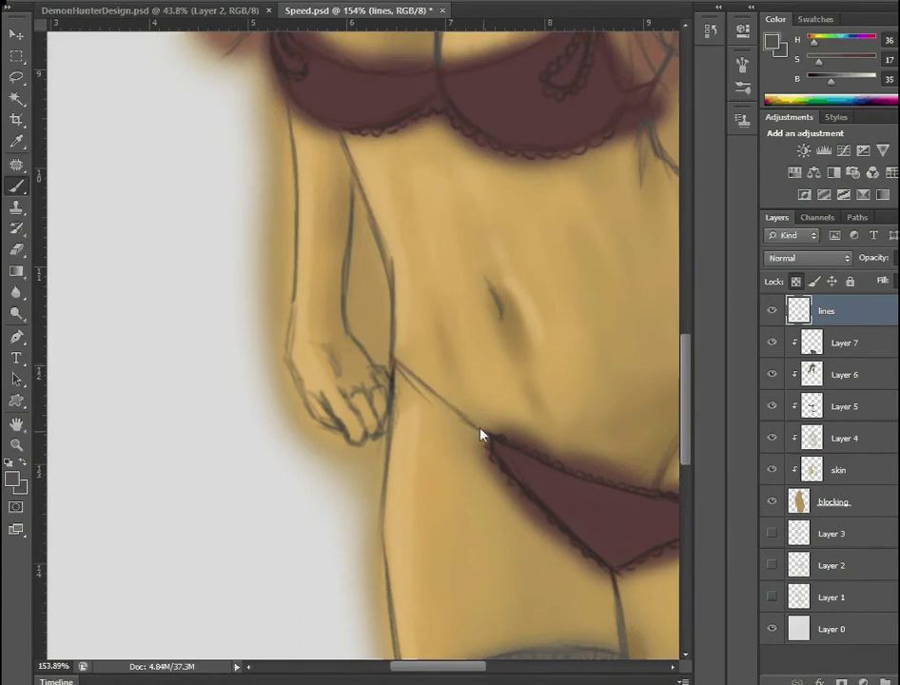
pyautogui.keyDown('alt'); pyautogui.click(542, 508); pyautogui.keyUp('alt')
pyautogui.scroll(-3, 421, 381)
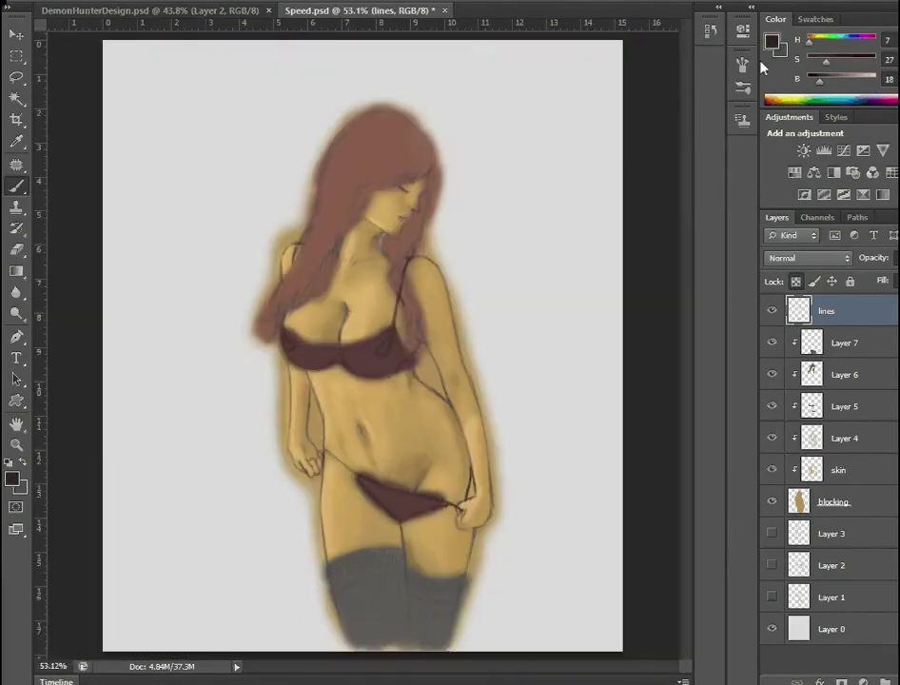
pyautogui.scroll(1, 423, 227)
pyautogui.scroll(3, 424, 226)
pyautogui.scroll(-2, 584, 302)
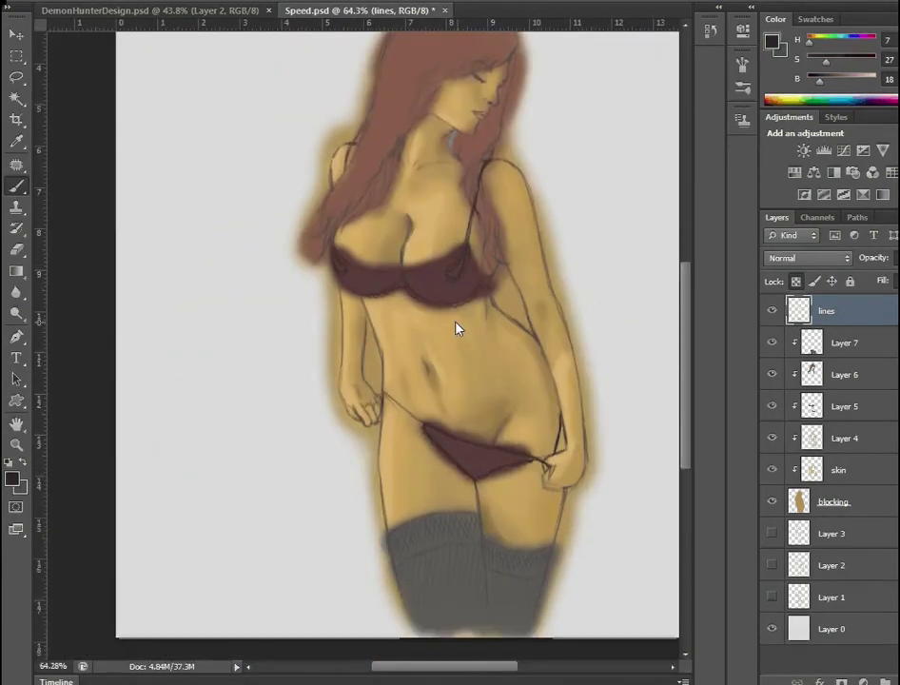
pyautogui.scroll(2, 458, 326)
# - Add a new top layer named 'op' and sample a dark grey
pyautogui.scroll(2, 530, 430)
pyautogui.hotkey('ctrl', 'shift', 'alt', 'n')
pyautogui.doubleClick(824, 310)
pyautogui.write('op')
pyautogui.press('Return')
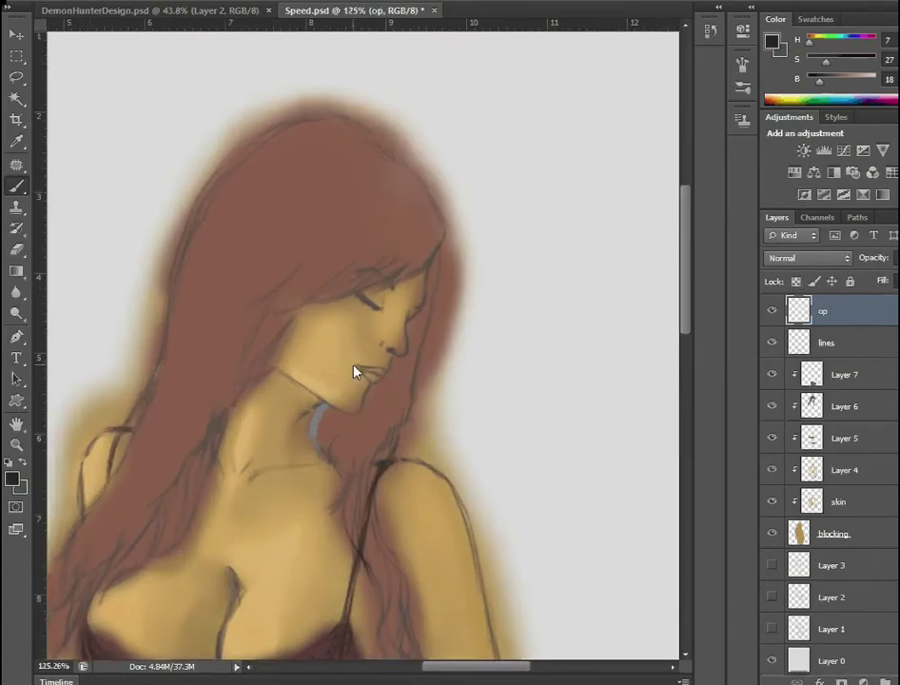
pyautogui.scroll(2, 395, 361)
pyautogui.keyDown('alt'); pyautogui.click(395, 361); pyautogui.keyUp('alt')
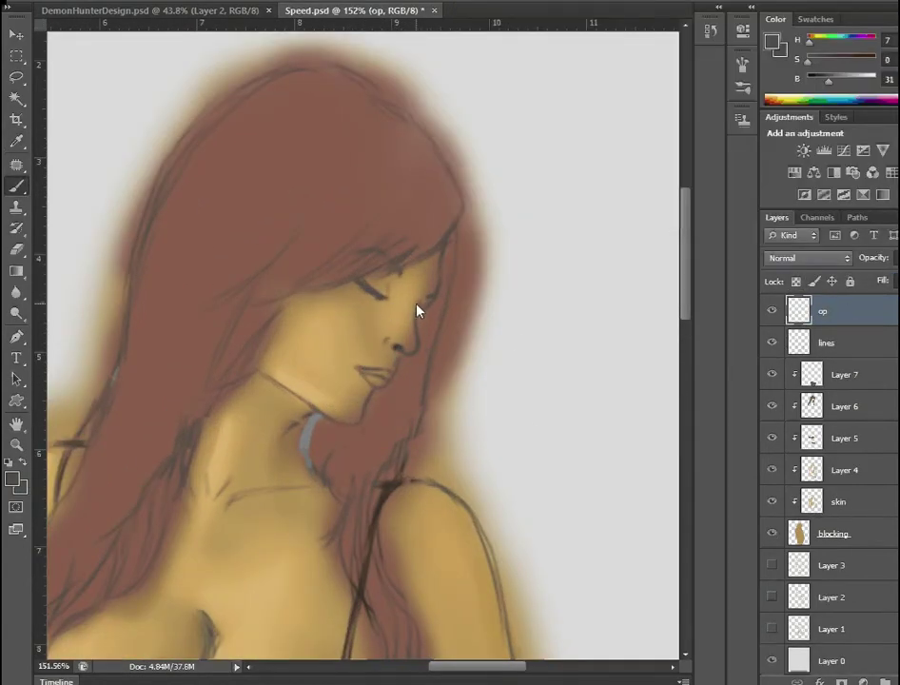
# - Paint a dark grey band across the top of the left stocking
pyautogui.hotkey('alt', '[')
pyautogui.hotkey('alt', '[')
pyautogui.press('e')
pyautogui.scroll(-2, 523, 371)
pyautogui.scroll(-5, 527, 371)
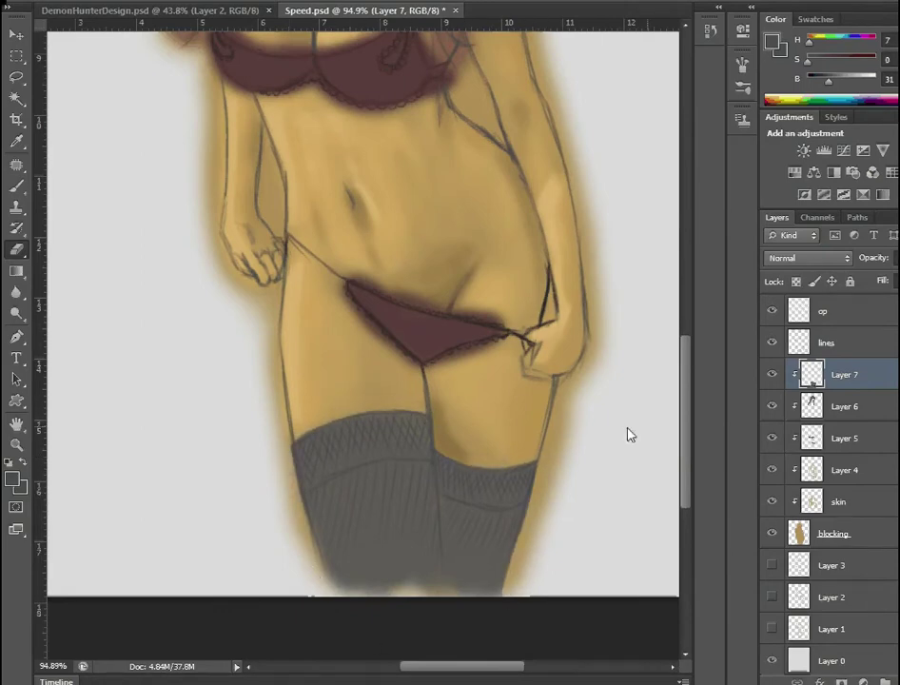
pyautogui.press('b')
pyautogui.keyDown('alt'); pyautogui.click(416, 521); pyautogui.keyUp('alt')
pyautogui.rightClick(416, 521)
pyautogui.press('Escape')
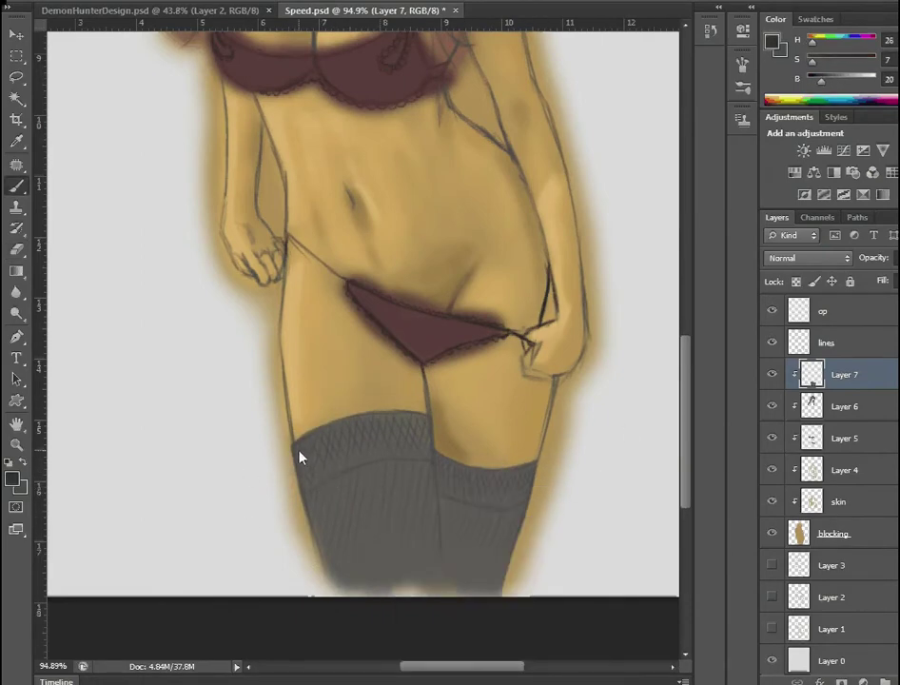
pyautogui.moveTo(296, 439); pyautogui.dragTo(353, 421)
pyautogui.moveTo(304, 469)
pyautogui.mouseDown()
pyautogui.moveTo(322, 470)
pyautogui.moveTo(380, 428)
pyautogui.moveTo(485, 512)
pyautogui.moveTo(493, 482)
pyautogui.moveTo(526, 482)
pyautogui.moveTo(484, 502)
pyautogui.mouseUp()
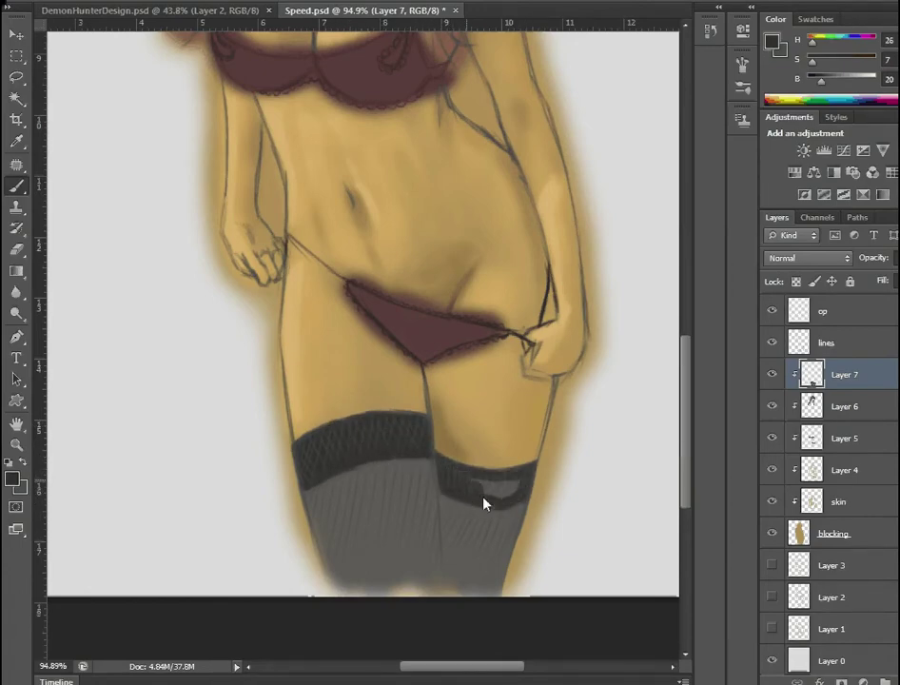
# - Fit the painting in view and sample the band's dark grey and a lighter grey
pyautogui.hotkey('ctrl', '0')
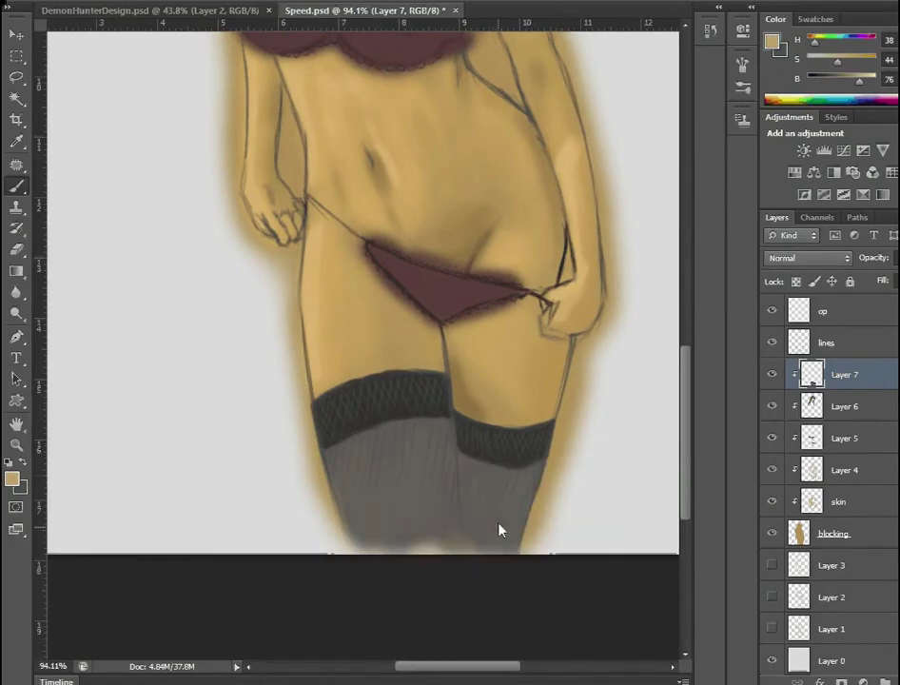
pyautogui.keyDown('alt'); pyautogui.click(387, 426); pyautogui.keyUp('alt')
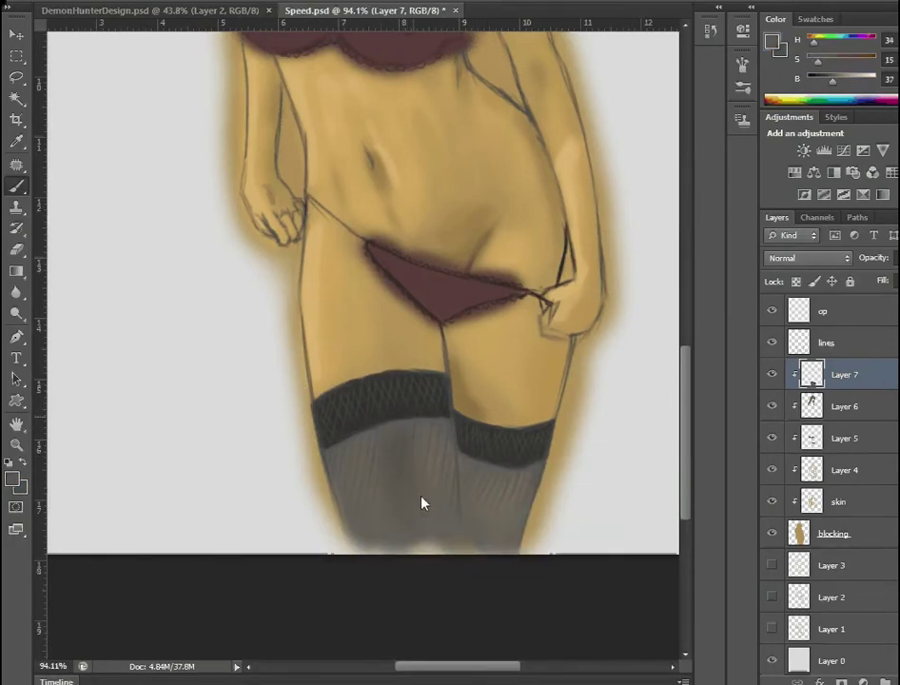
pyautogui.keyDown('alt'); pyautogui.click(508, 504); pyautogui.keyUp('alt')
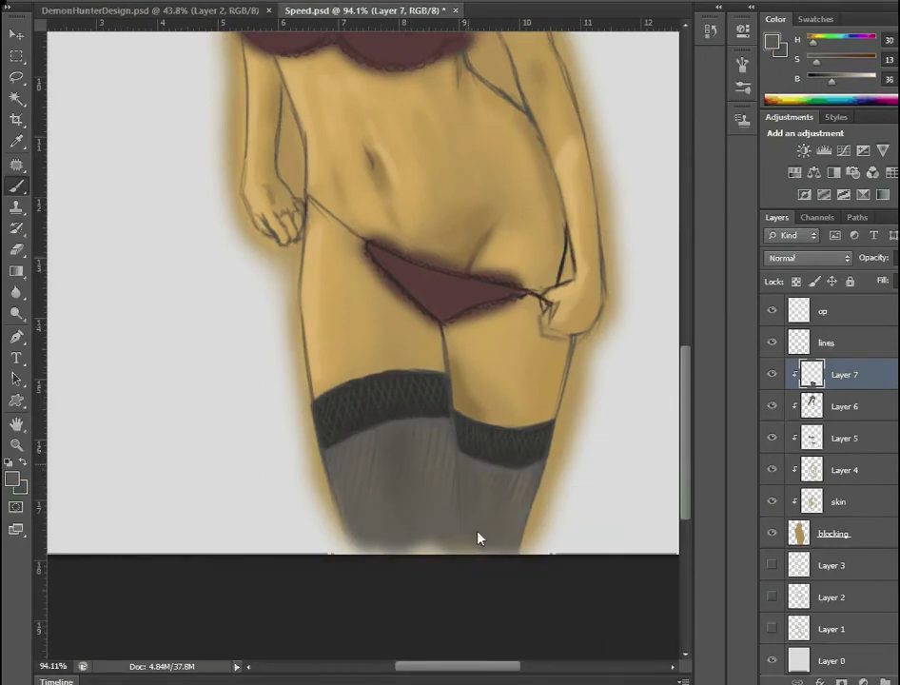
pyautogui.hotkey('ctrl', '0')
# - On the blocking layer, erase skin spill beside the left arm and between the right arm and torso
pyautogui.keyDown('ctrl'); pyautogui.click(335, 627); pyautogui.keyUp('ctrl')
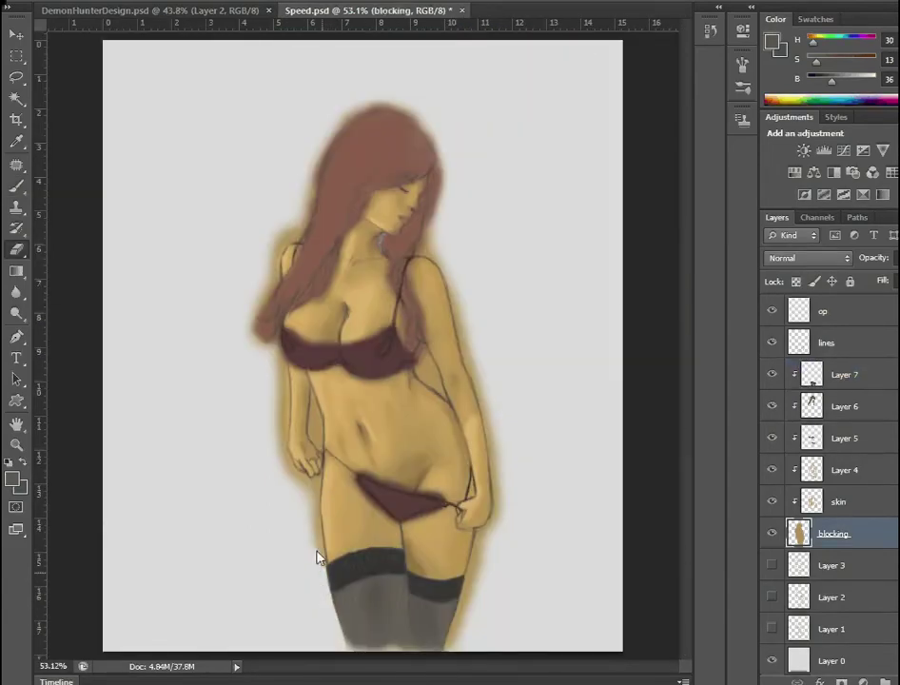
pyautogui.press('e')
pyautogui.scroll(3, 426, 476)
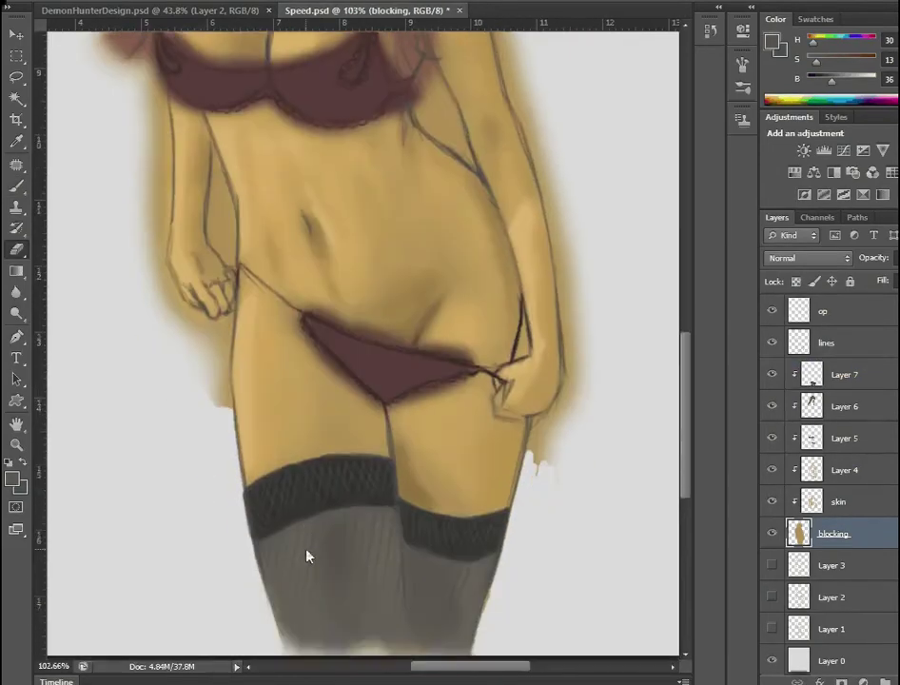
pyautogui.moveTo(174, 469)
pyautogui.mouseDown()
pyautogui.moveTo(171, 487)
pyautogui.moveTo(211, 517)
pyautogui.moveTo(233, 390)
pyautogui.moveTo(217, 321)
pyautogui.moveTo(157, 425)
pyautogui.moveTo(164, 255)
pyautogui.moveTo(155, 240)
pyautogui.moveTo(152, 404)
pyautogui.mouseUp()
pyautogui.moveTo(421, 272); pyautogui.dragTo(428, 216)
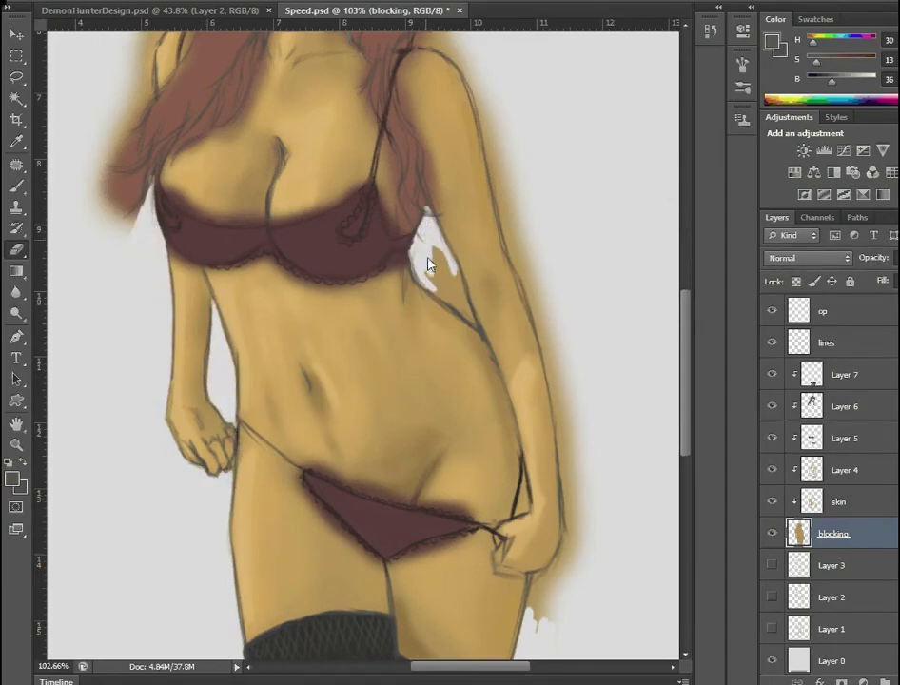
pyautogui.moveTo(428, 263); pyautogui.dragTo(459, 304)
pyautogui.scroll(-3, 459, 305)
pyautogui.moveTo(627, 370)
pyautogui.mouseDown()
pyautogui.moveTo(581, 516)
pyautogui.moveTo(533, 520)
pyautogui.moveTo(553, 273)
pyautogui.mouseUp()
pyautogui.scroll(2, 374, 143)
pyautogui.scroll(-2, 345, 500)
pyautogui.scroll(3, 386, 506)
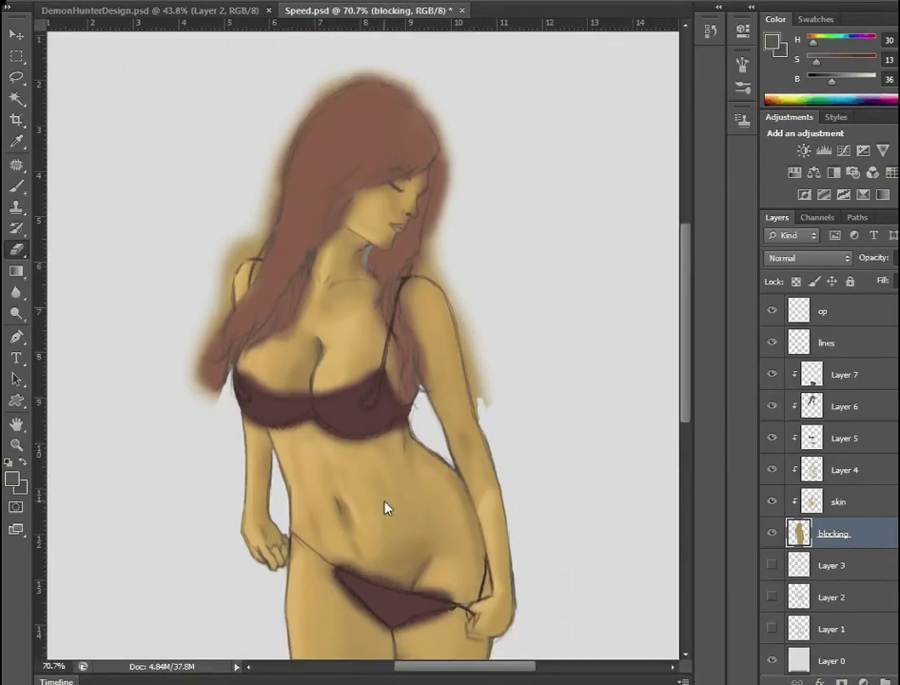
pyautogui.click(802, 316)
# - On Layer 5, erase the maroon halo along the briefs' lower edges
pyautogui.scroll(5, 218, 416)
pyautogui.press('b')
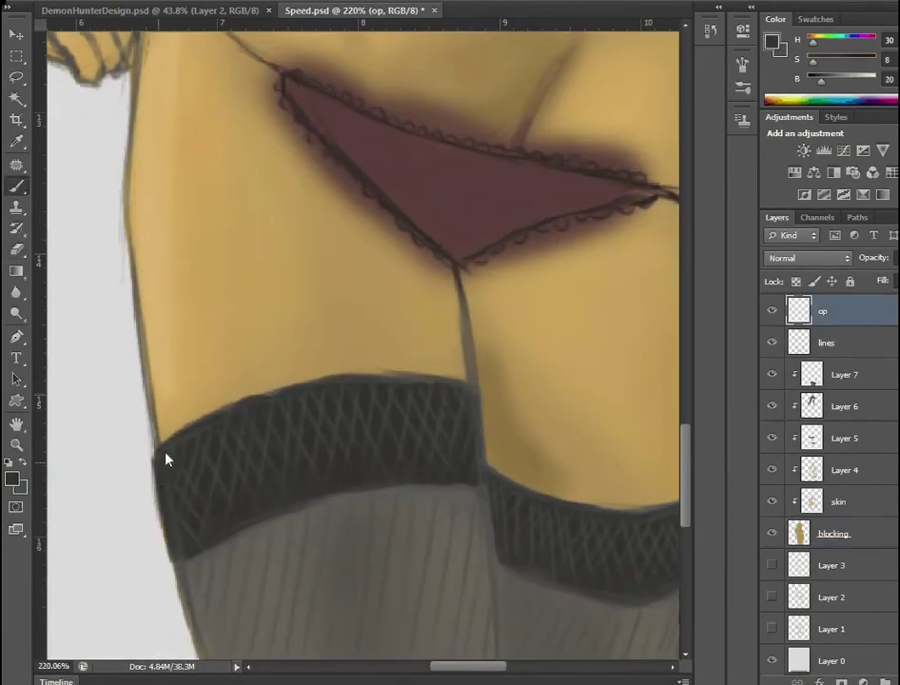
pyautogui.moveTo(460, 494); pyautogui.dragTo(550, 436)
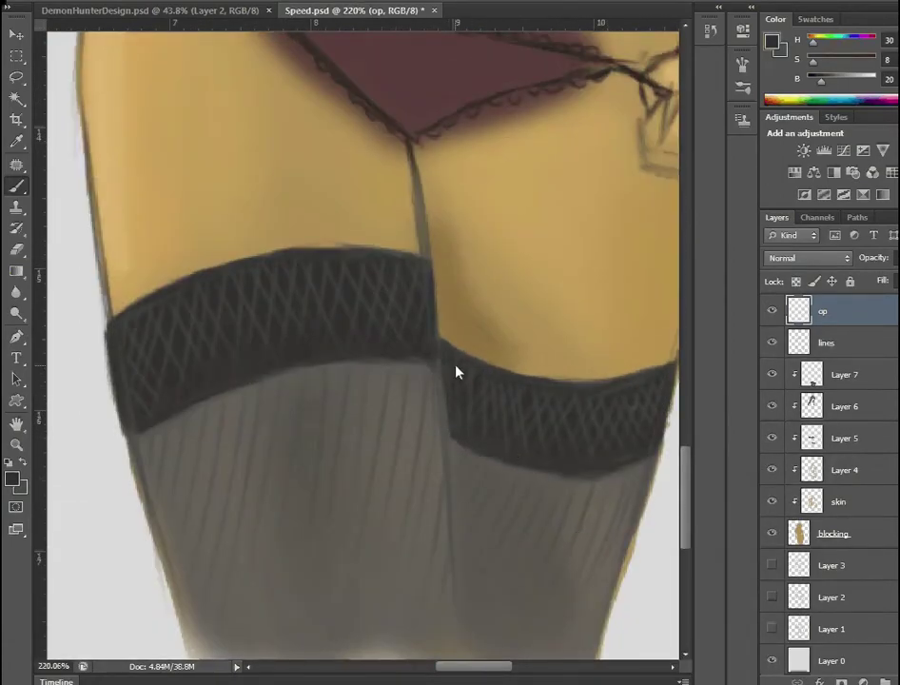
pyautogui.scroll(-2, 565, 263)
pyautogui.scroll(-3, 421, 512)
pyautogui.press('e')
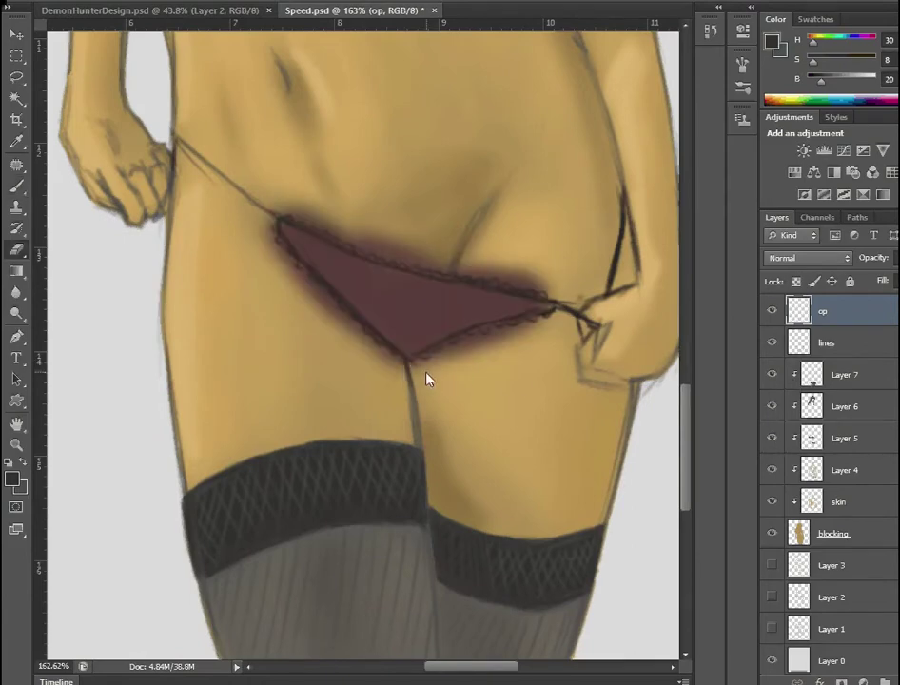
pyautogui.keyDown('ctrl'); pyautogui.click(492, 382); pyautogui.keyUp('ctrl')
pyautogui.moveTo(493, 382)
pyautogui.mouseDown()
pyautogui.moveTo(472, 344)
pyautogui.moveTo(313, 325)
pyautogui.moveTo(267, 270)
pyautogui.moveTo(272, 236)
pyautogui.moveTo(546, 271)
pyautogui.moveTo(318, 227)
pyautogui.moveTo(446, 259)
pyautogui.mouseUp()
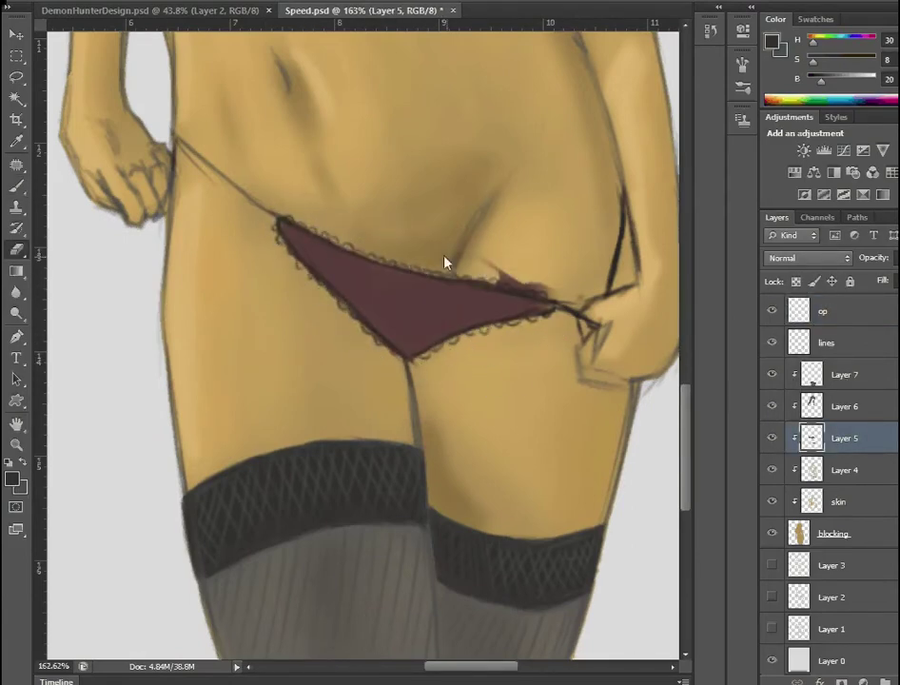
# - Paint black lace dots along the briefs' lower and top edges
pyautogui.press('b')
pyautogui.scroll(3, 361, 285)
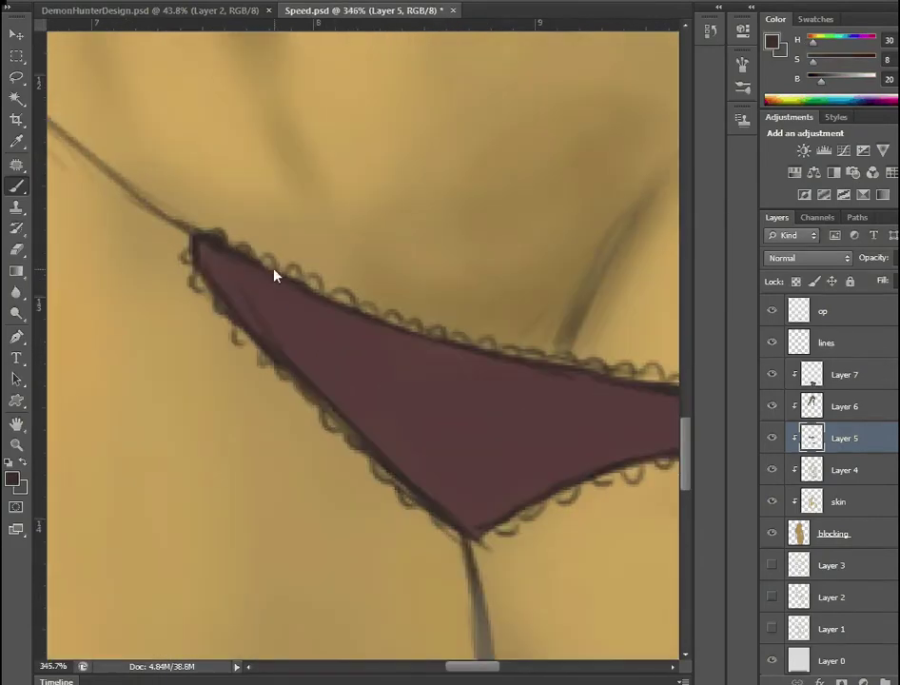
pyautogui.moveTo(191, 263)
pyautogui.mouseDown()
pyautogui.moveTo(246, 255)
pyautogui.moveTo(311, 408)
pyautogui.moveTo(416, 512)
pyautogui.moveTo(627, 481)
pyautogui.mouseUp()
pyautogui.hscroll(3, 627, 481)
pyautogui.moveTo(506, 446)
pyautogui.mouseDown()
pyautogui.moveTo(381, 382)
pyautogui.moveTo(226, 351)
pyautogui.mouseUp()
# - Add dark lace on the bra's left edge, erase the smudge beneath, and tidy the right cup
pyautogui.moveTo(101, 311); pyautogui.dragTo(331, 283)
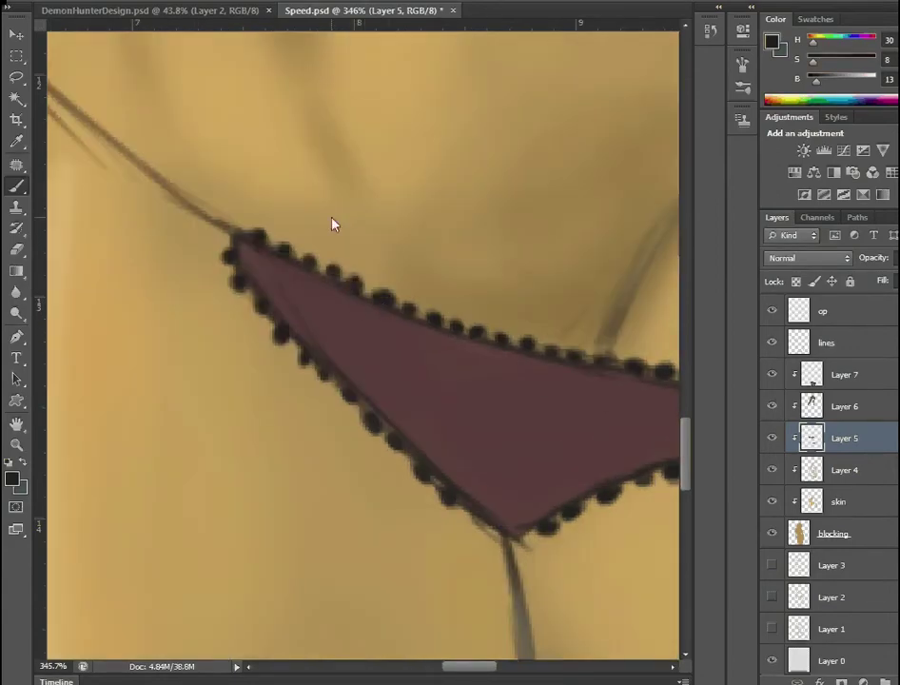
pyautogui.scroll(5, 331, 220)
pyautogui.moveTo(221, 249)
pyautogui.mouseDown()
pyautogui.moveTo(233, 282)
pyautogui.moveTo(219, 296)
pyautogui.moveTo(237, 315)
pyautogui.mouseUp()
pyautogui.scroll(-5, 237, 315)
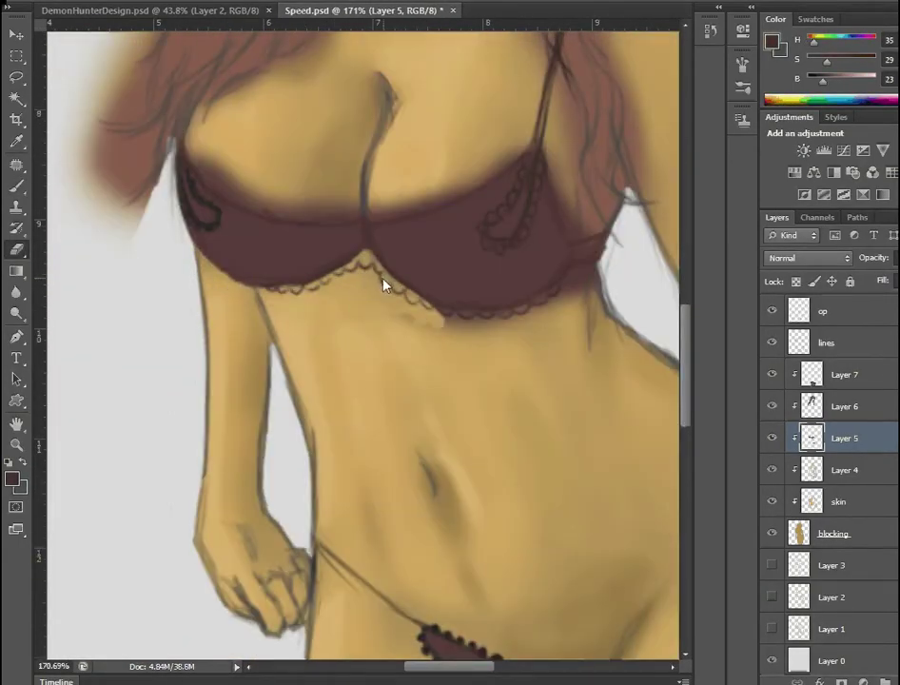
pyautogui.moveTo(385, 285); pyautogui.dragTo(496, 363)
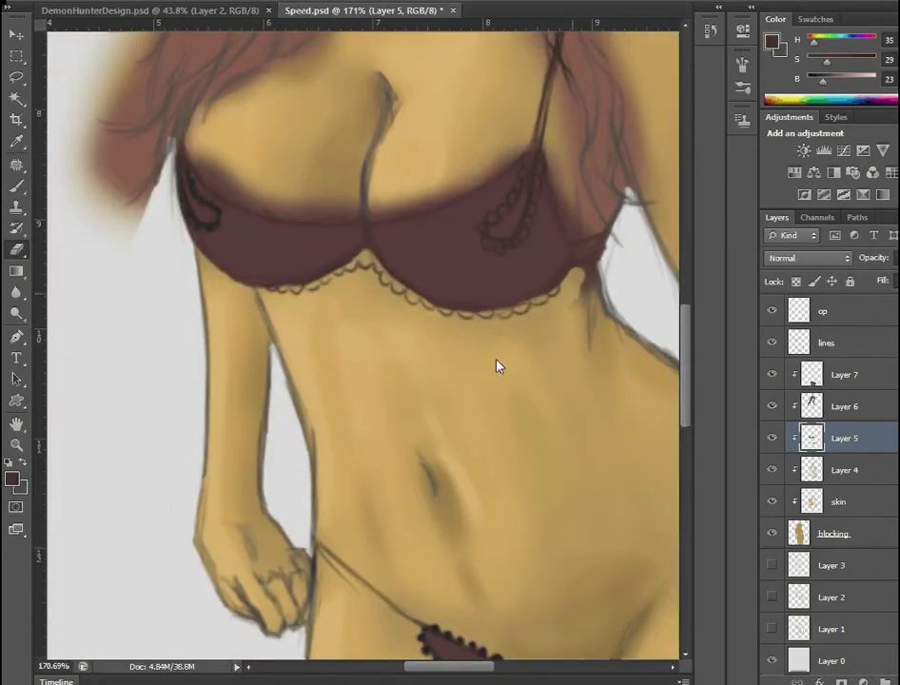
pyautogui.moveTo(576, 237); pyautogui.dragTo(415, 197)
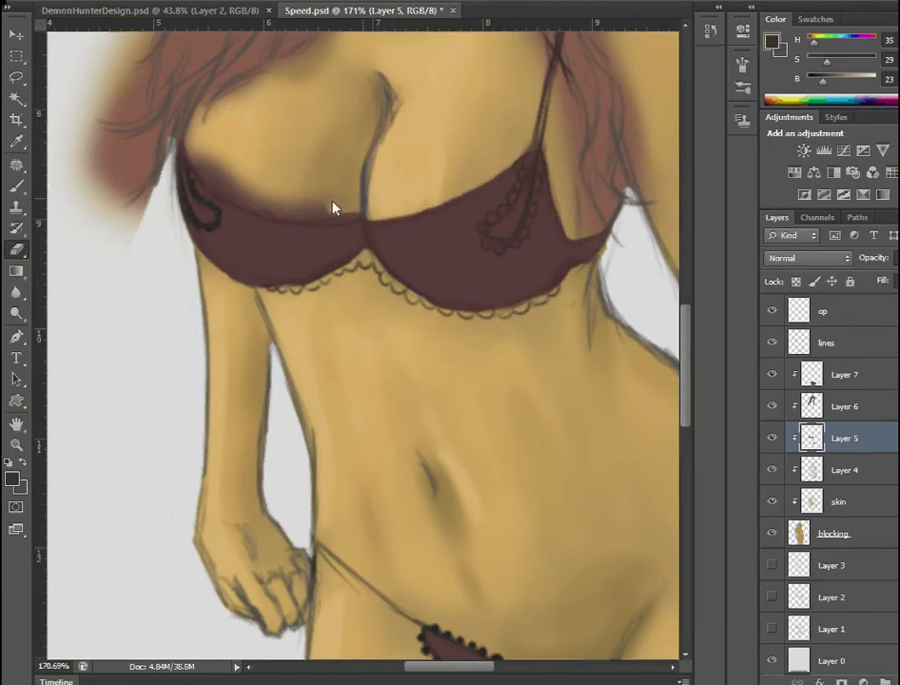
# - Dab black lace dots along the bra's lower edge and right of centre
pyautogui.hotkey('ctrl', '0')
pyautogui.press('b')
pyautogui.scroll(5, 423, 472)
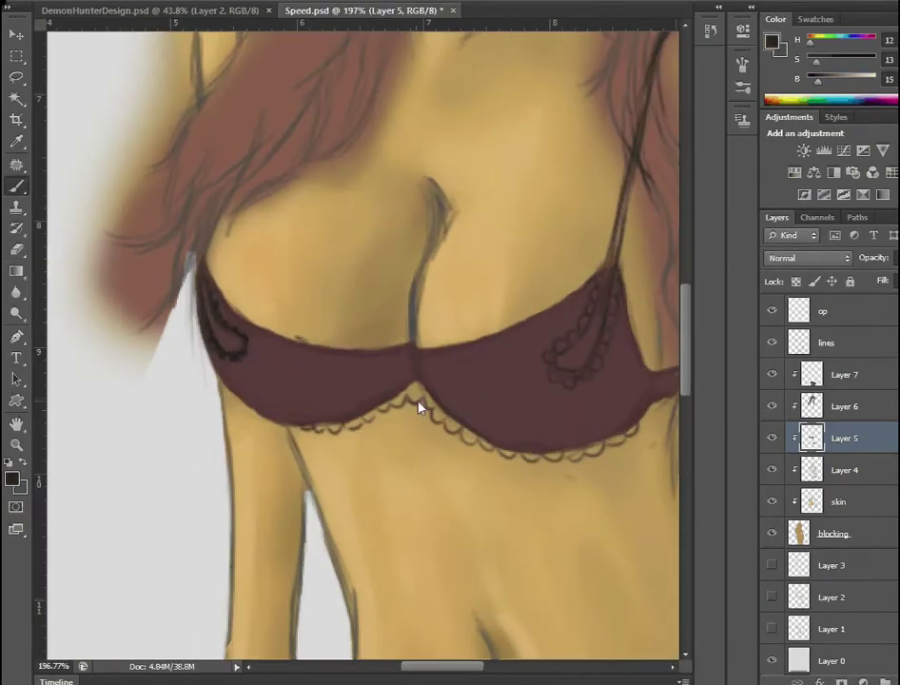
pyautogui.click(416, 400)
pyautogui.click(380, 409)
pyautogui.click(342, 425)
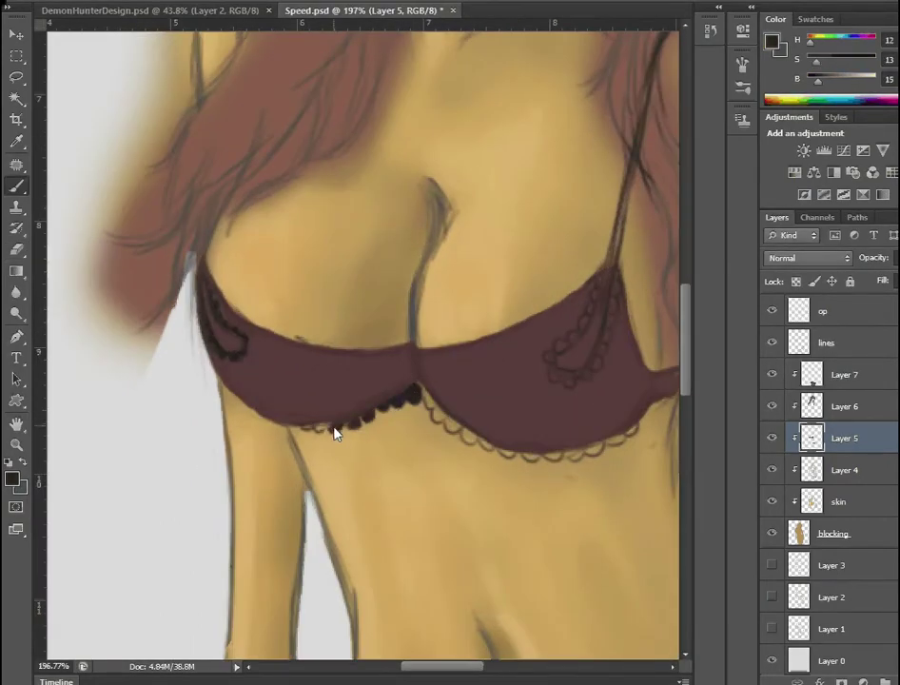
pyautogui.click(426, 404)
pyautogui.click(433, 413)
pyautogui.click(443, 421)
pyautogui.click(453, 427)
# - Dot the rest of the bra's lower edge and fill the inner lace loop
pyautogui.moveTo(463, 438); pyautogui.dragTo(307, 446)
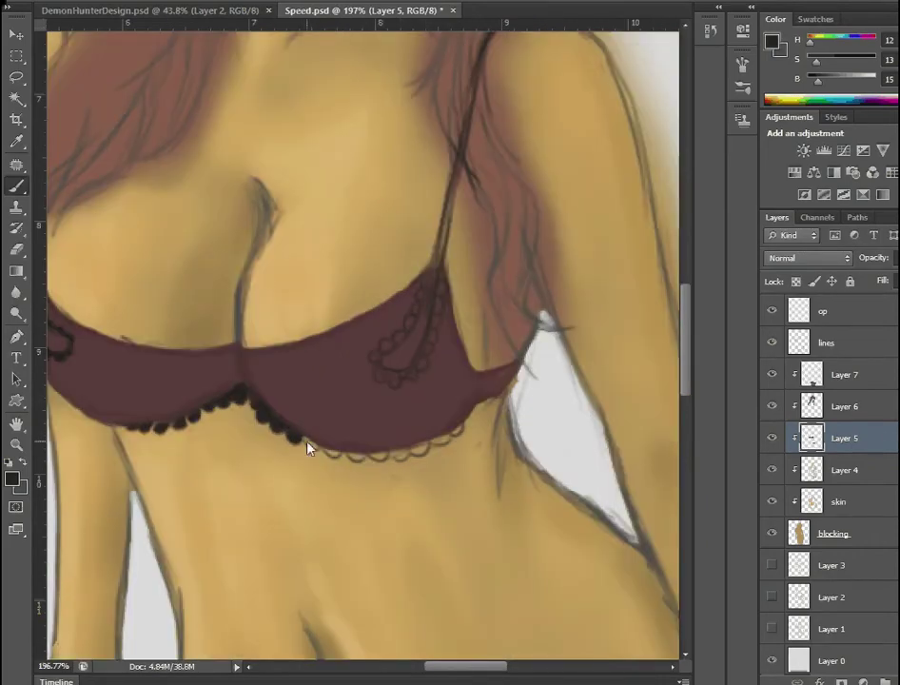
pyautogui.click(333, 455)
pyautogui.click(354, 457)
pyautogui.click(378, 456)
pyautogui.click(399, 454)
pyautogui.click(423, 448)
pyautogui.click(449, 436)
pyautogui.click(461, 429)
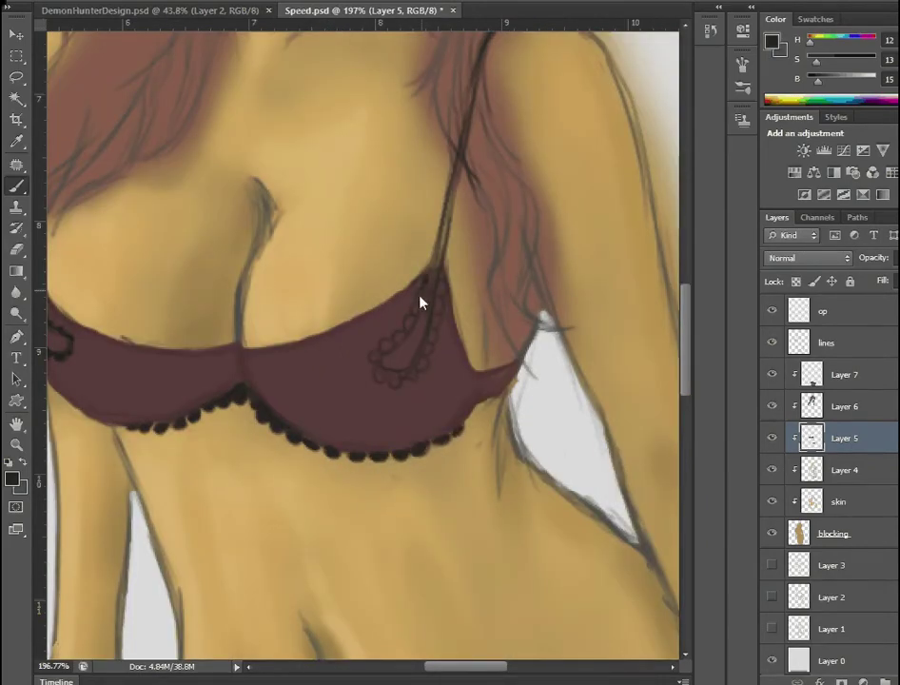
pyautogui.click(378, 366)
pyautogui.click(390, 333)
pyautogui.click(419, 324)
pyautogui.click(433, 295)
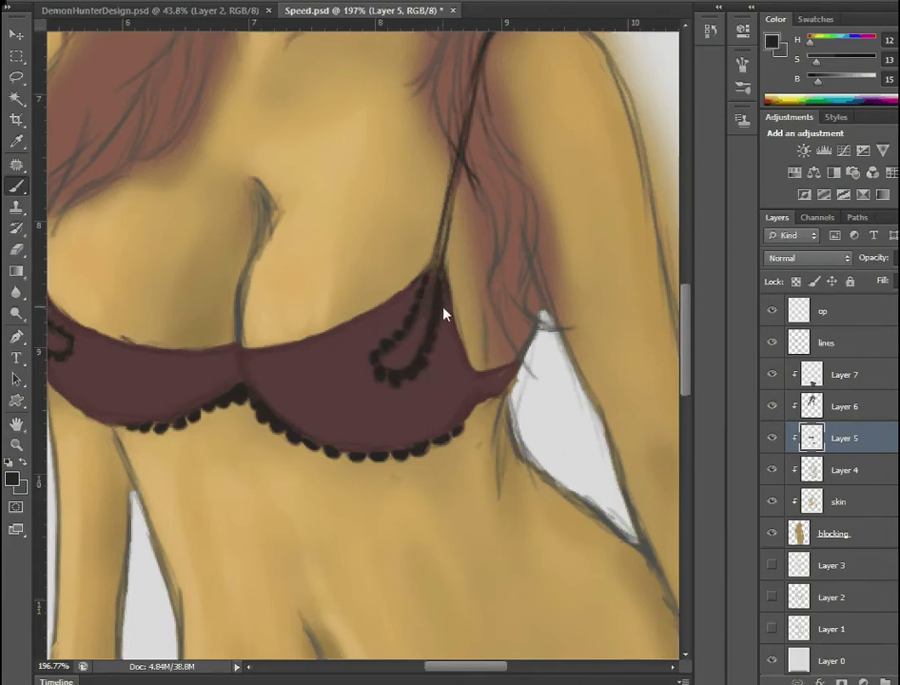
# - Move through Layer 5, the lines and op layers, ending on Layer 6
pyautogui.scroll(-5, 442, 311)
pyautogui.scroll(2, 402, 265)
pyautogui.click(785, 440)
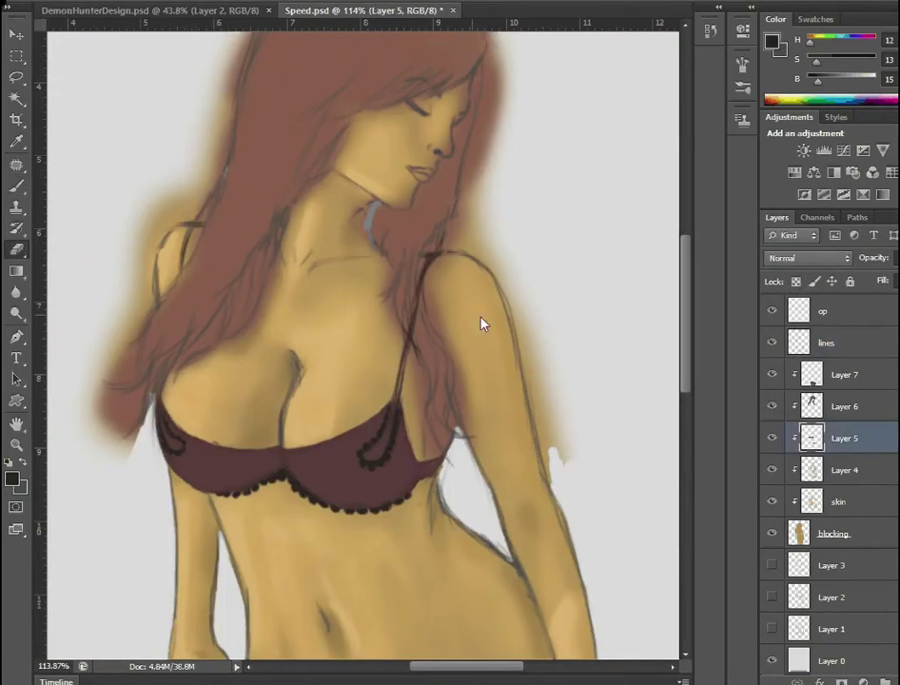
pyautogui.keyDown('ctrl'); pyautogui.click(437, 275); pyautogui.keyUp('ctrl')
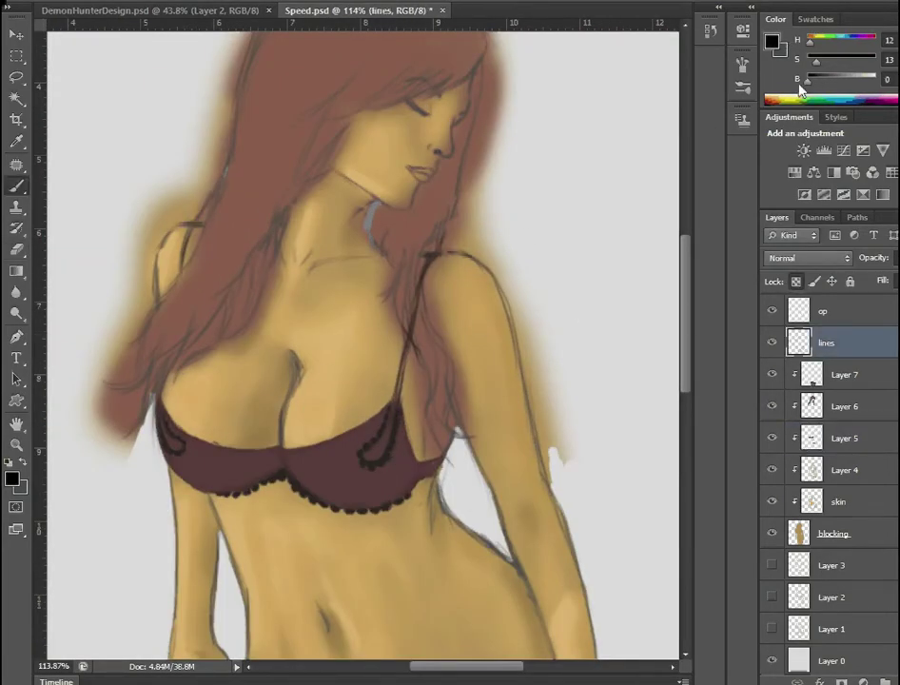
pyautogui.scroll(-5, 399, 361)
pyautogui.rightClick(813, 343)
pyautogui.press('Escape')
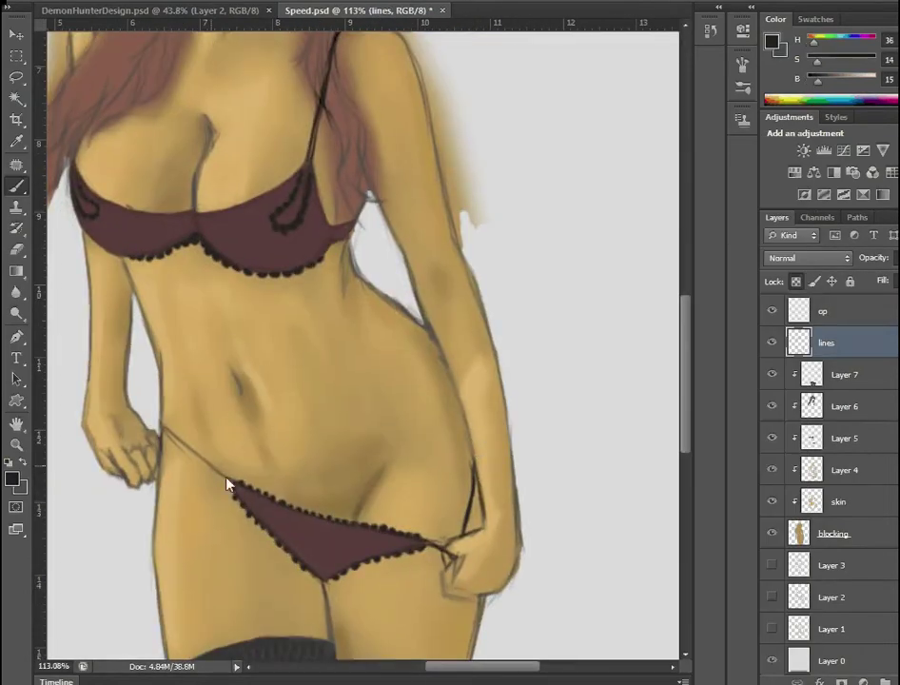
pyautogui.keyDown('ctrl'); pyautogui.click(221, 476); pyautogui.keyUp('ctrl')
pyautogui.scroll(-3, 253, 417)
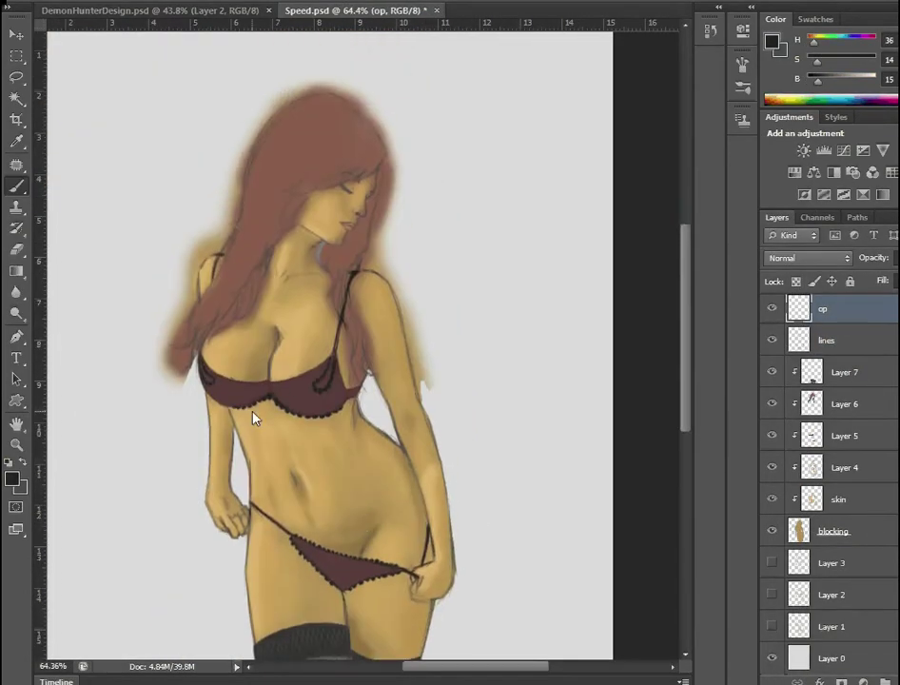
pyautogui.scroll(5, 410, 228)
pyautogui.keyDown('ctrl'); pyautogui.click(399, 217); pyautogui.keyUp('ctrl')
# - Erase the glow over the hair at the left cheek and jaw
pyautogui.press('e')
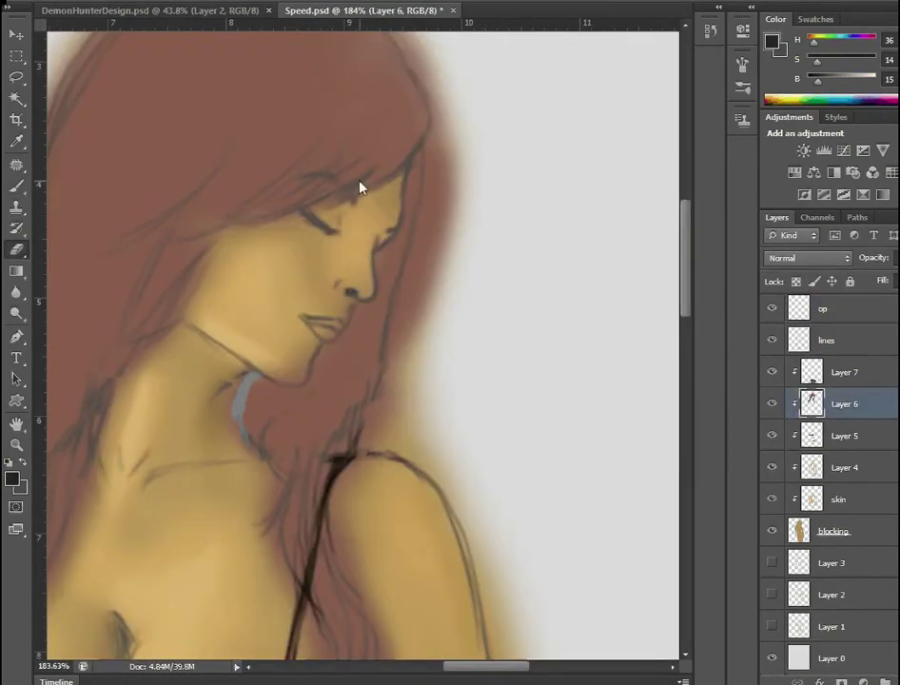
pyautogui.moveTo(195, 323); pyautogui.dragTo(218, 274)
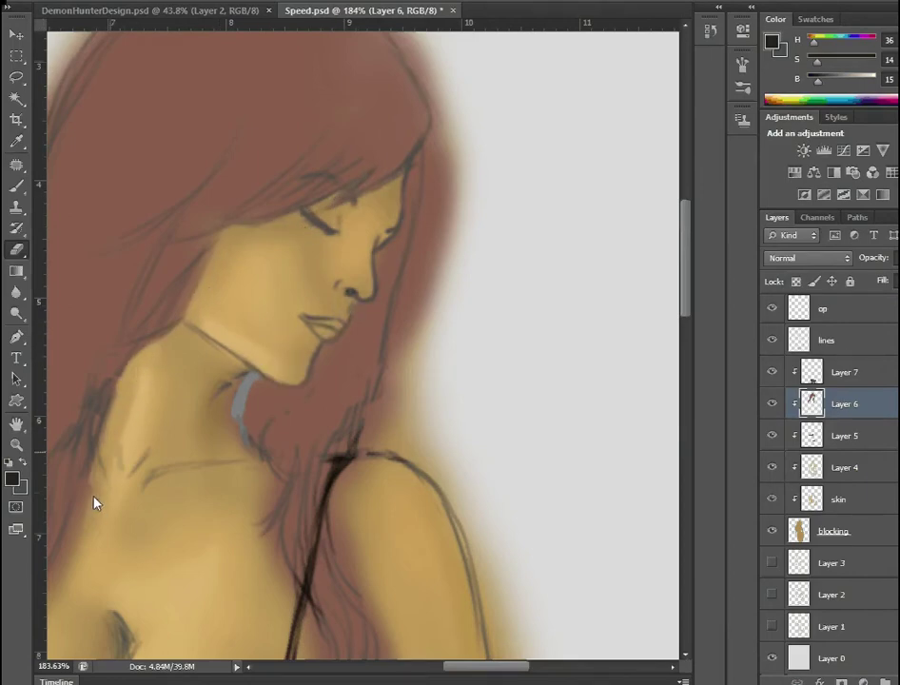
pyautogui.scroll(-3, 266, 533)
pyautogui.scroll(-4, 295, 496)
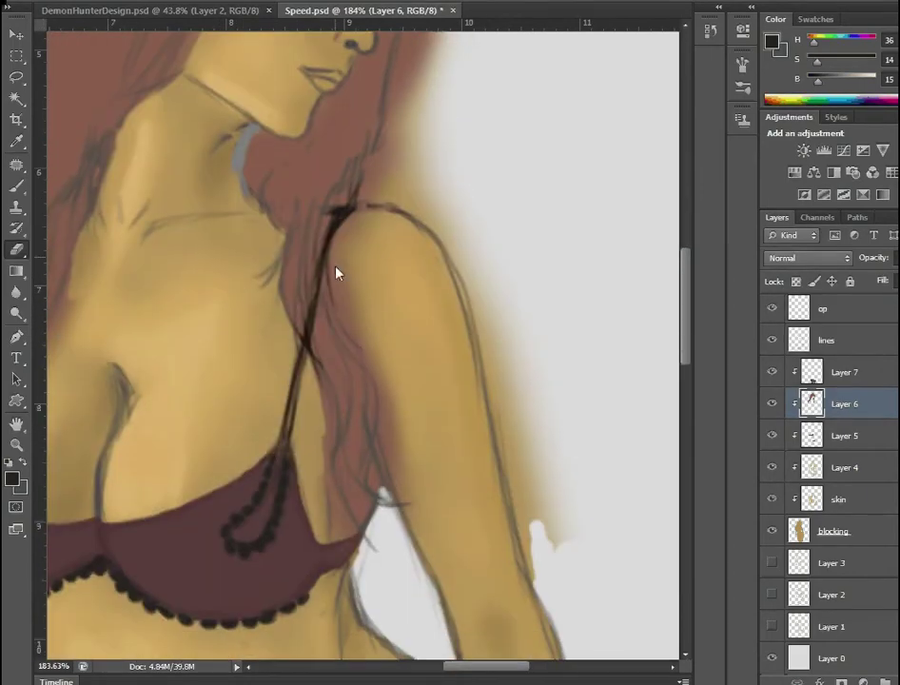
pyautogui.scroll(6, 381, 191)
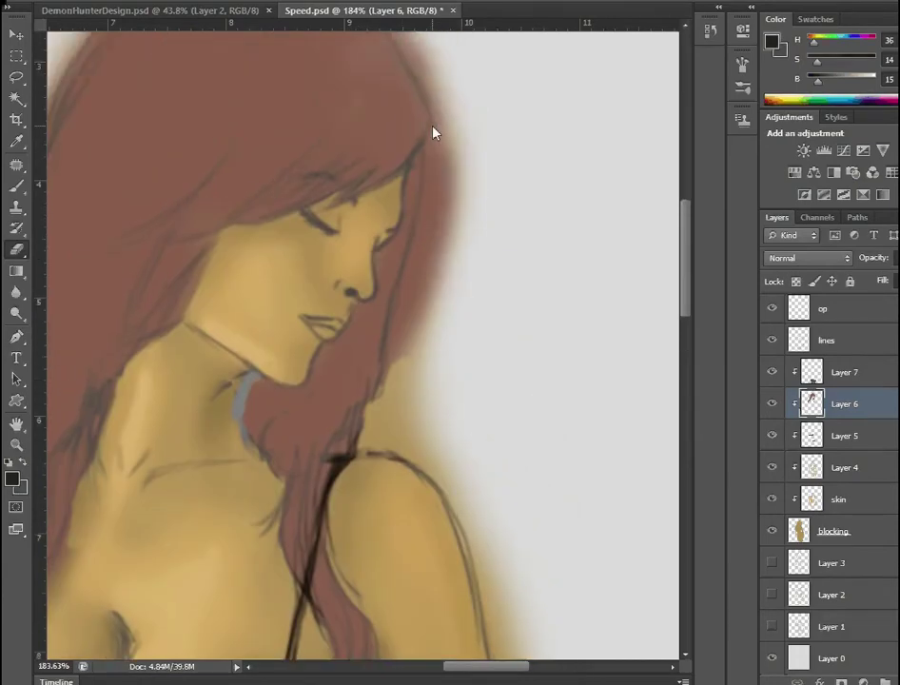
pyautogui.scroll(6, 390, 286)
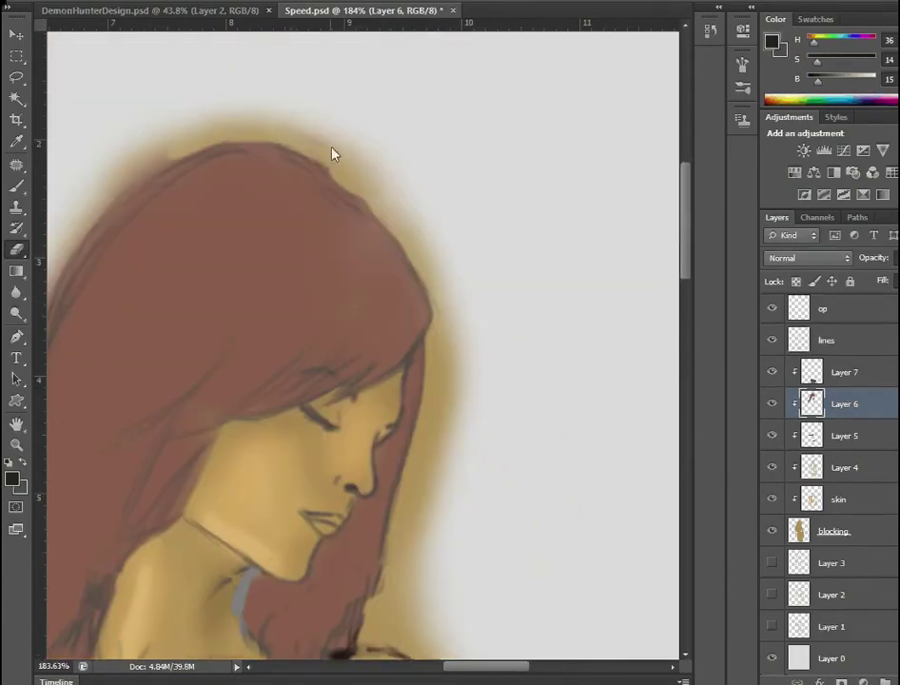
pyautogui.hscroll(-10, 381, 267)
pyautogui.scroll(-1, 428, 533)
pyautogui.scroll(-8, 381, 551)
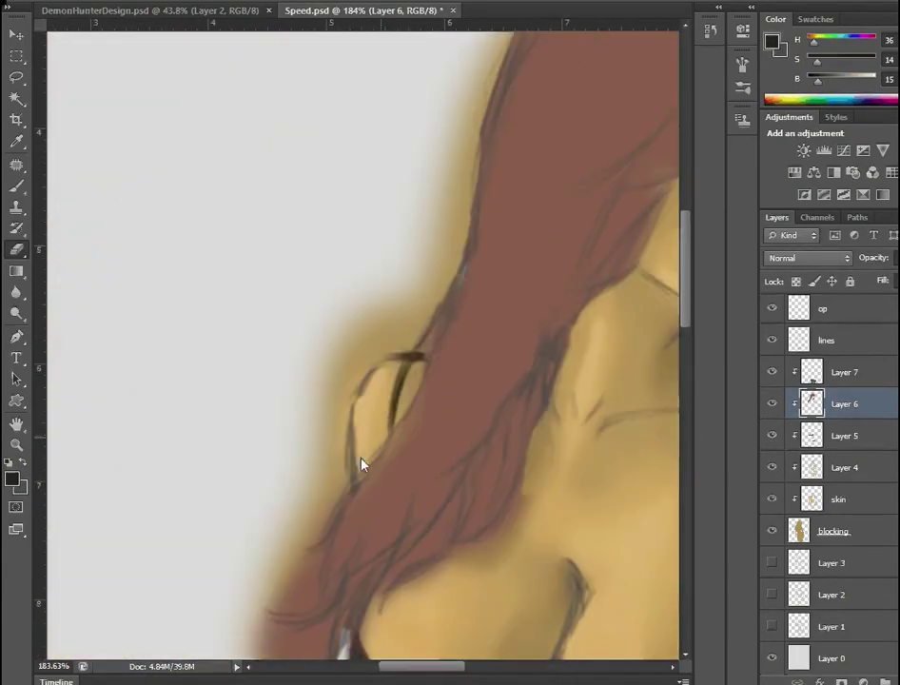
pyautogui.scroll(-2, 428, 452)
pyautogui.hotkey('ctrl', '0')
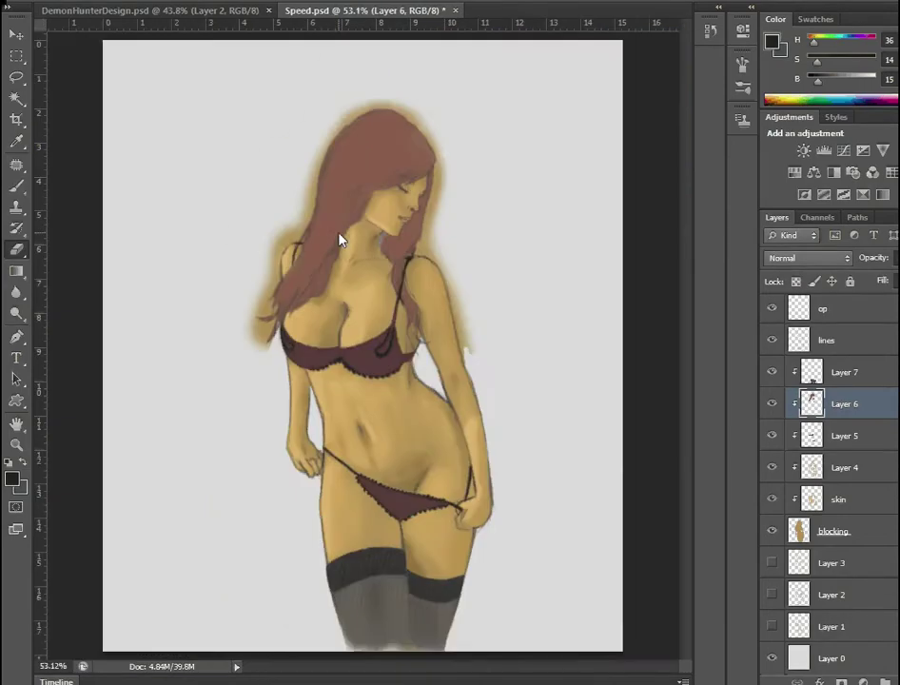
# - On the blocking layer, erase the yellow glow along the hair's top-right and left edges
pyautogui.hotkey('alt', '[')
pyautogui.hotkey('alt', '[')
pyautogui.hotkey('alt', '[')
pyautogui.scroll(5, 371, 447)
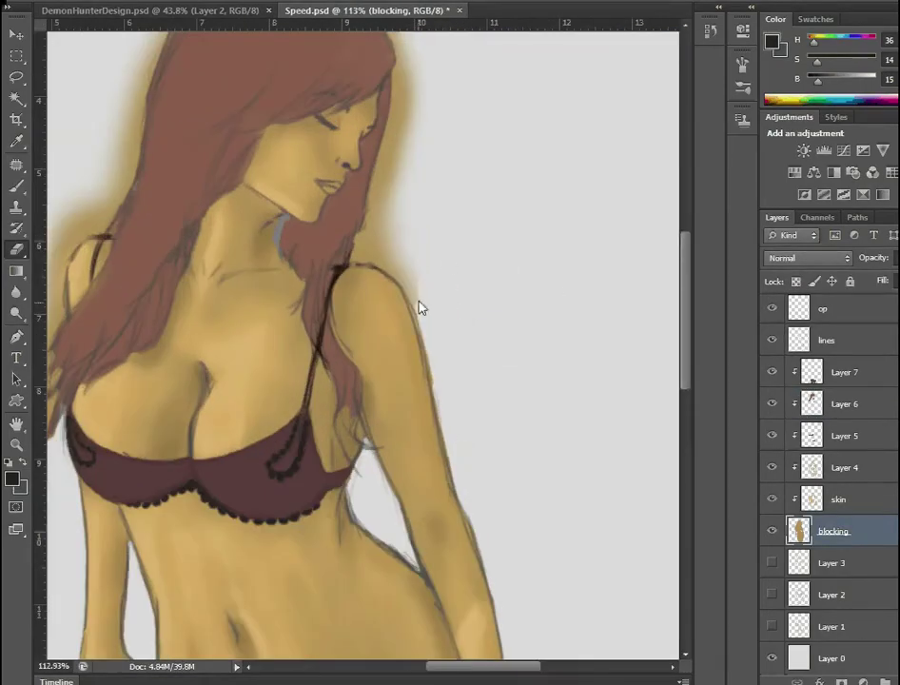
pyautogui.moveTo(417, 306)
pyautogui.mouseDown()
pyautogui.moveTo(376, 186)
pyautogui.moveTo(440, 172)
pyautogui.mouseUp()
pyautogui.scroll(3, 418, 219)
pyautogui.moveTo(400, 259)
pyautogui.mouseDown()
pyautogui.moveTo(378, 181)
pyautogui.moveTo(337, 139)
pyautogui.moveTo(298, 123)
pyautogui.moveTo(201, 146)
pyautogui.moveTo(89, 401)
pyautogui.mouseUp()
pyautogui.moveTo(63, 443)
pyautogui.mouseDown()
pyautogui.moveTo(311, 443)
pyautogui.moveTo(252, 518)
pyautogui.mouseUp()
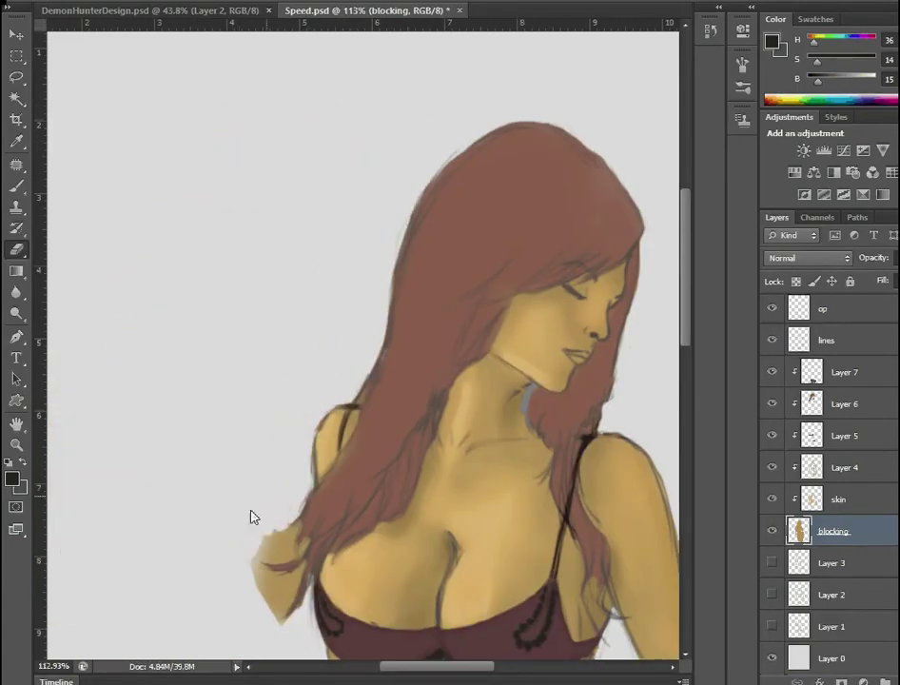
# - Fit the whole figure in view, zoom in on the lower body, and return to the Brush
pyautogui.hotkey('ctrl', '0')
pyautogui.click(44, 2)
pyautogui.press('Escape')
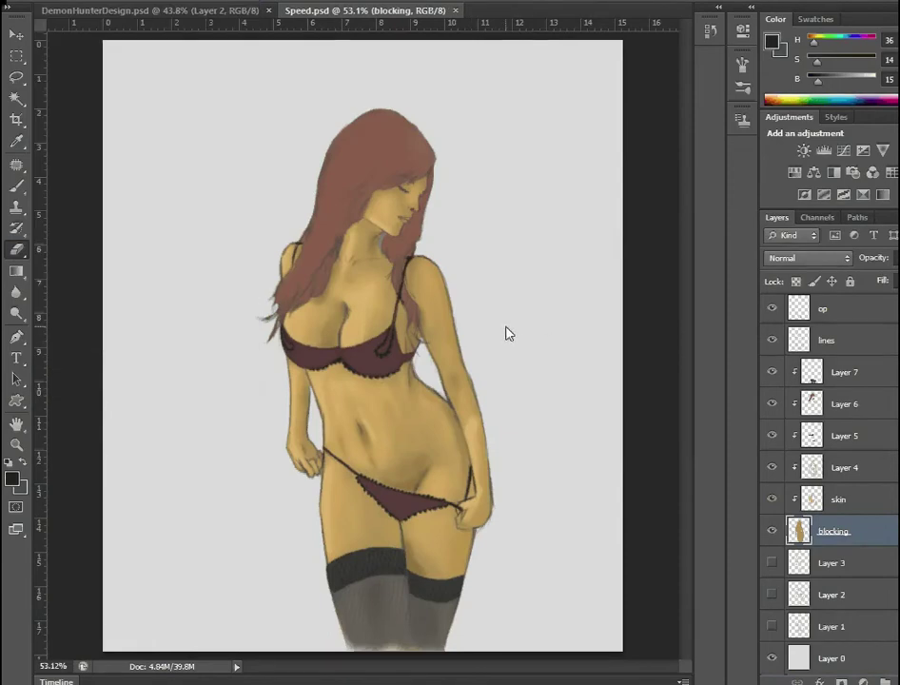
pyautogui.hotkey('alt', 'shift', '.')
pyautogui.press('b')
pyautogui.rightClick(591, 372)
pyautogui.press('Escape')
# - Compare with the stocking layer hidden, then sample the stocking grey and thigh skin tones
pyautogui.click(771, 502)
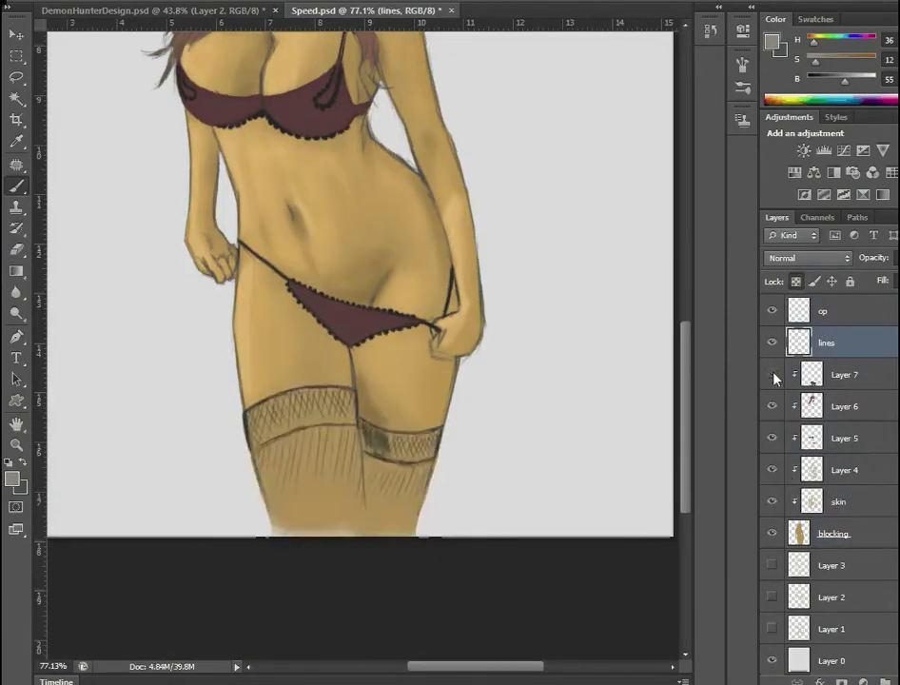
pyautogui.click(842, 373)
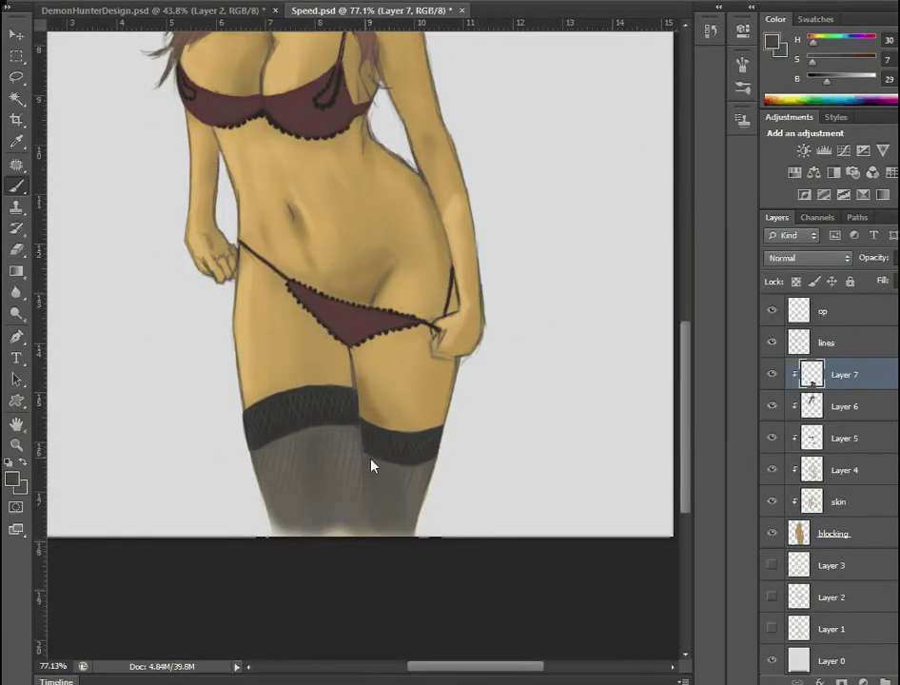
pyautogui.keyDown('alt'); pyautogui.click(374, 468); pyautogui.keyUp('alt')
pyautogui.keyDown('ctrl'); pyautogui.click(385, 471); pyautogui.keyUp('ctrl')
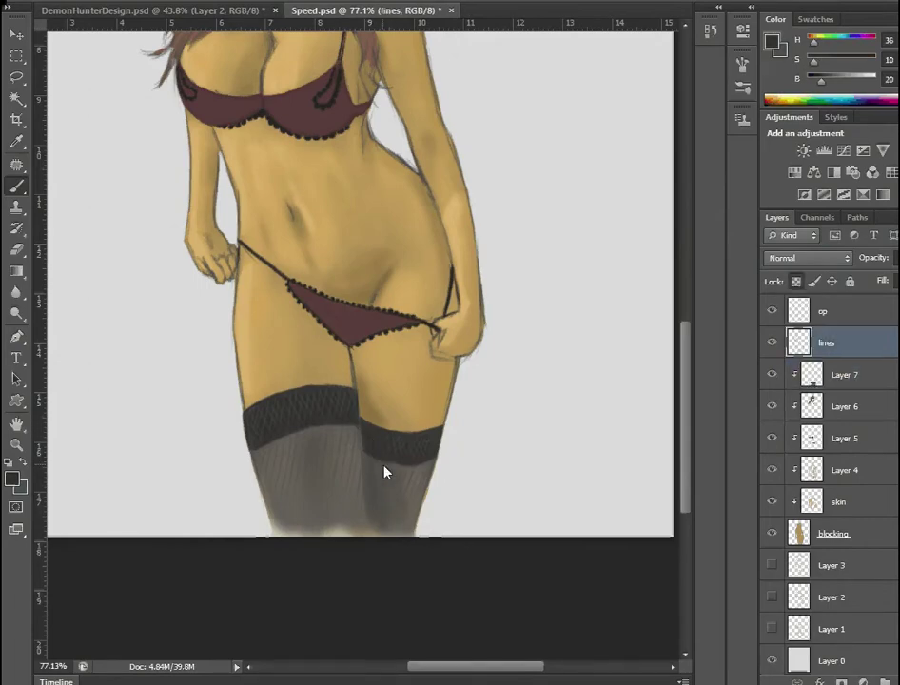
pyautogui.keyDown('alt'); pyautogui.click(418, 400); pyautogui.keyUp('alt')
pyautogui.keyDown('ctrl'); pyautogui.click(366, 373); pyautogui.keyUp('ctrl')
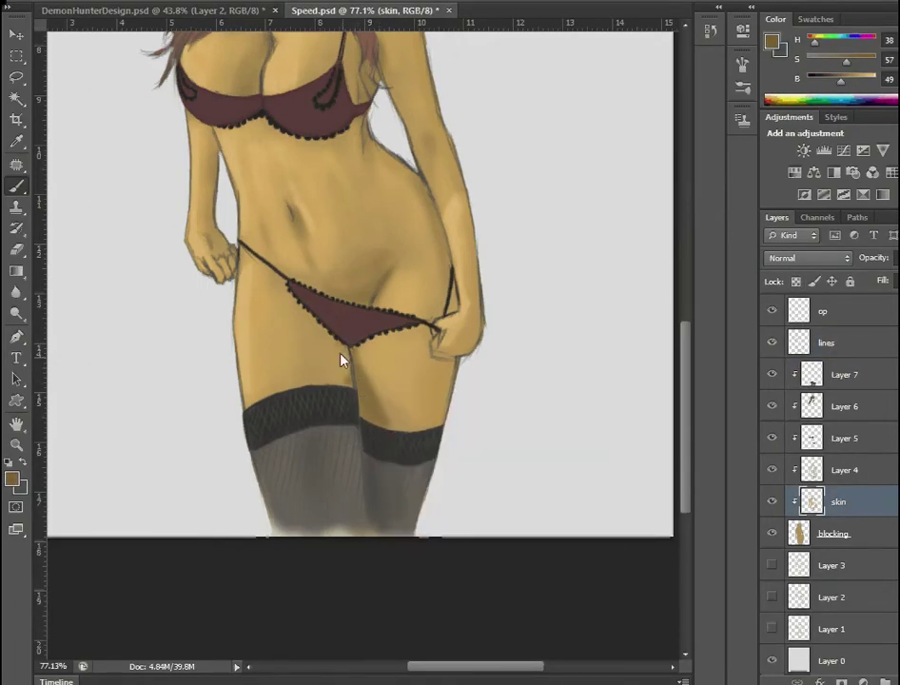
pyautogui.scroll(4, 344, 371)
pyautogui.keyDown('alt'); pyautogui.click(348, 395); pyautogui.keyUp('alt')
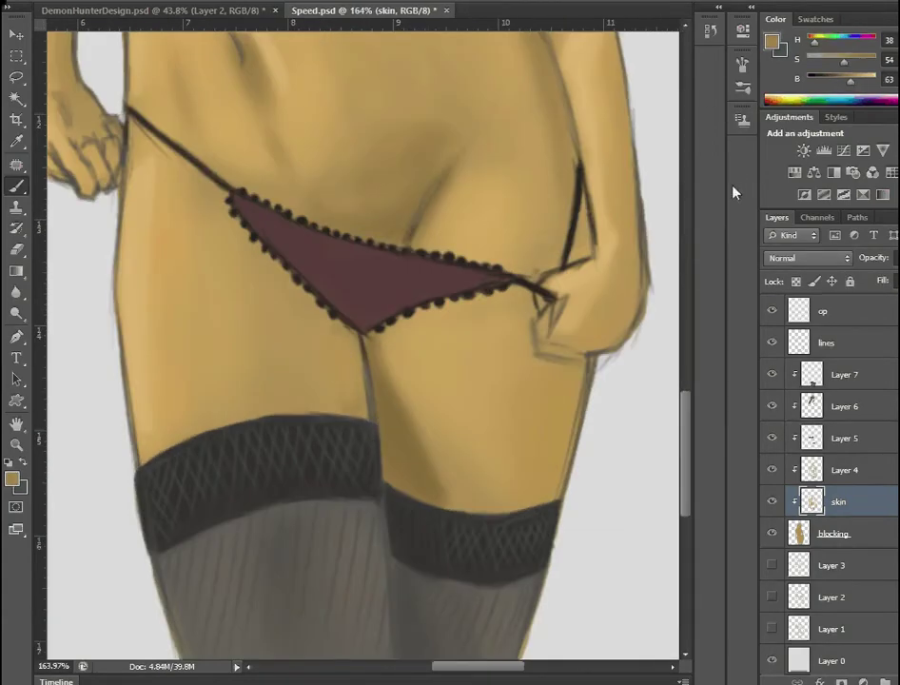
# - Make Layer 4 active, fit the whole figure in view, and sample lighter tan skin tones
pyautogui.click(810, 470)
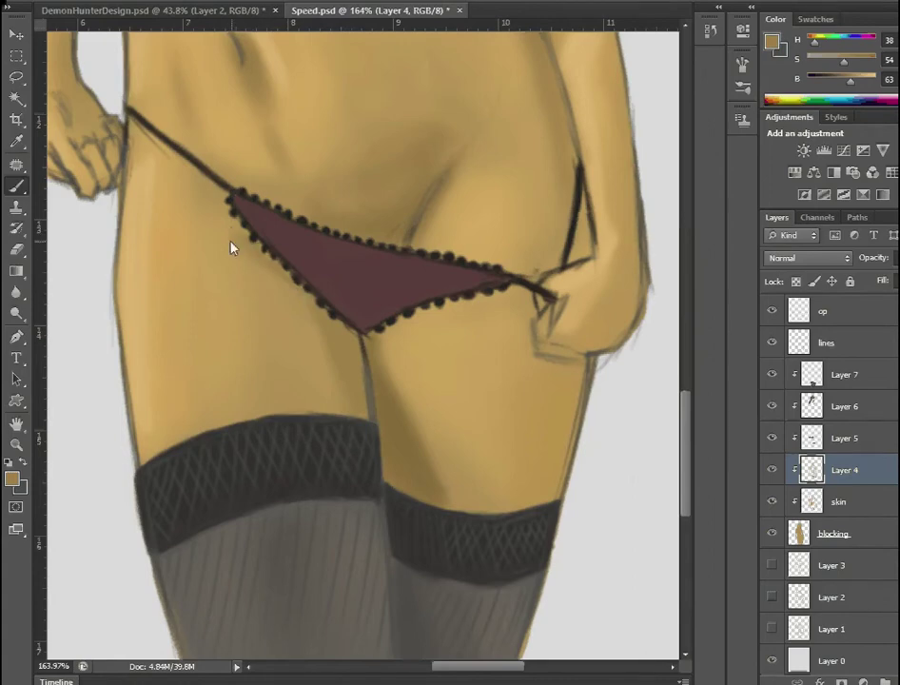
pyautogui.scroll(1, 231, 247)
pyautogui.hotkey('ctrl', '0')
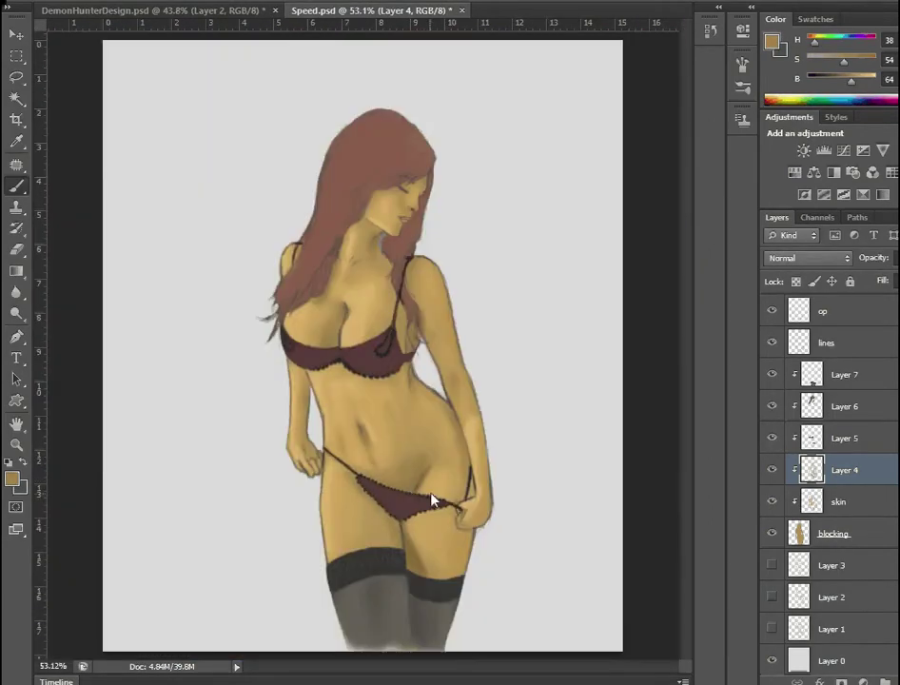
pyautogui.scroll(2, 432, 500)
pyautogui.scroll(2, 331, 483)
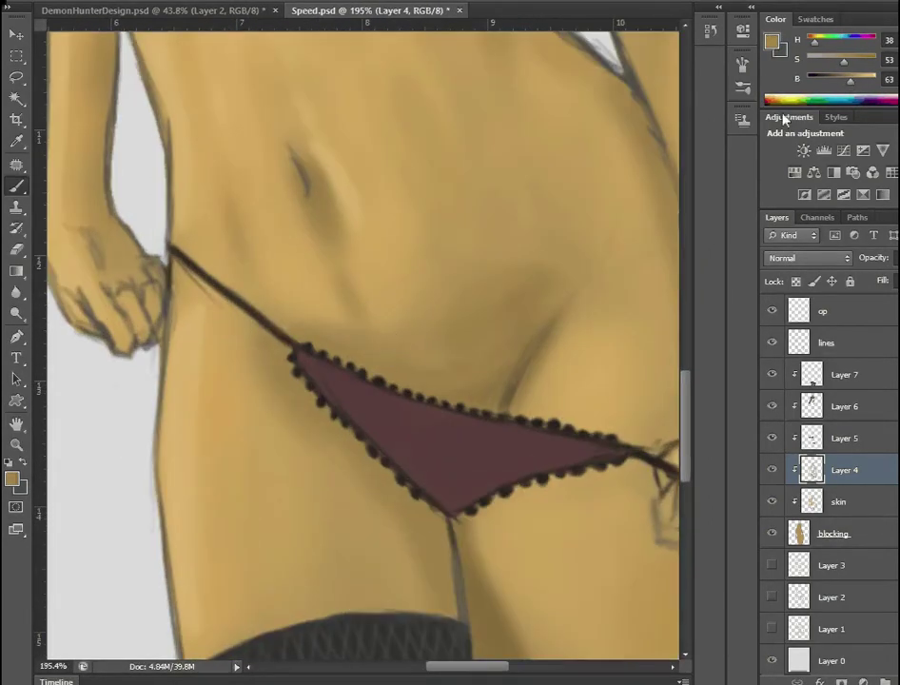
pyautogui.keyDown('alt'); pyautogui.click(341, 224); pyautogui.keyUp('alt')
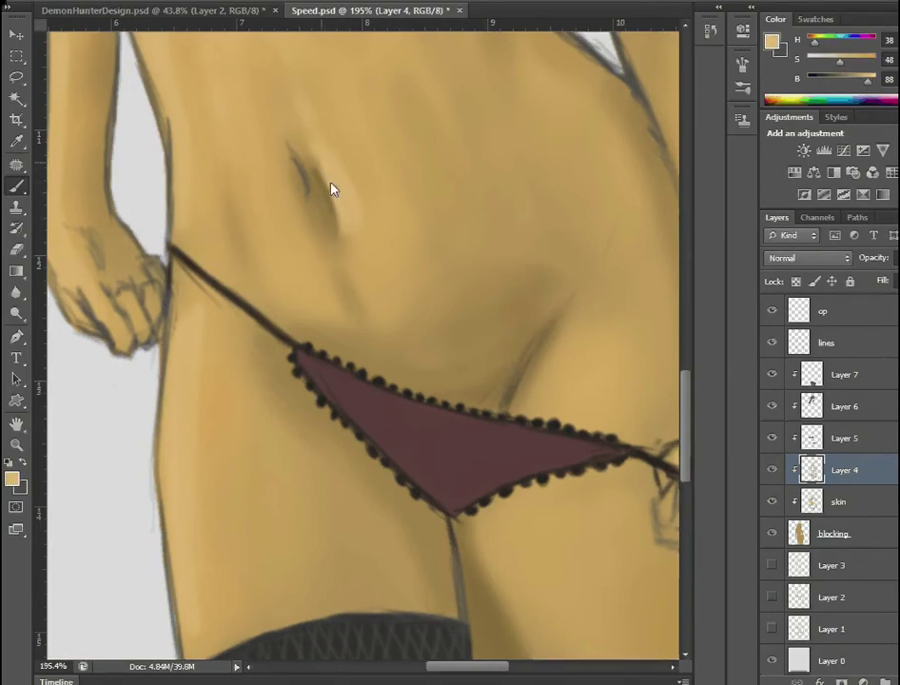
pyautogui.keyDown('alt'); pyautogui.click(281, 550); pyautogui.keyUp('alt')
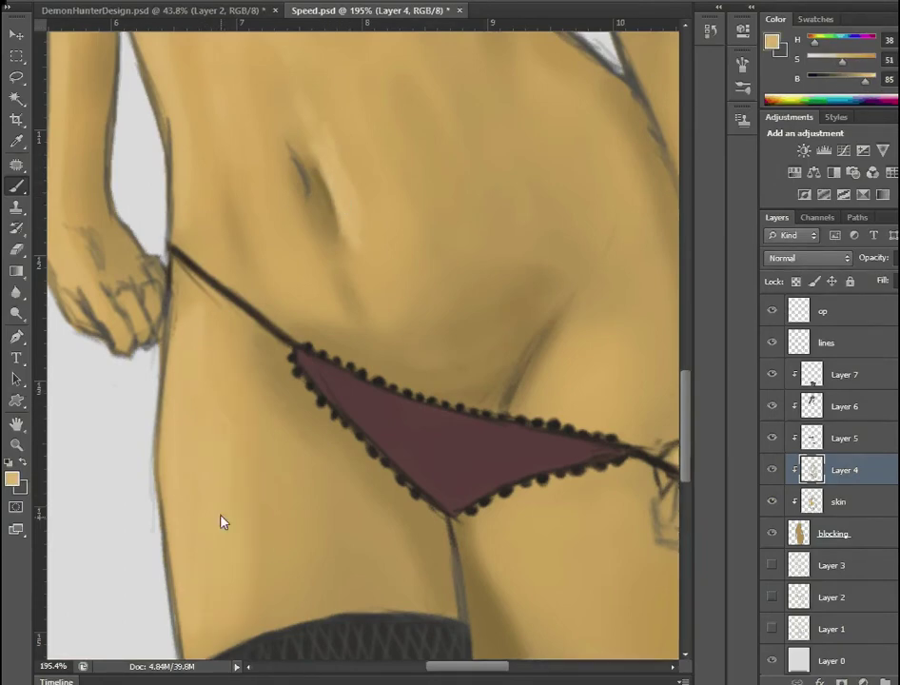
pyautogui.scroll(-4, 446, 514)
pyautogui.scroll(2, 394, 447)
# - Paint darker tan shading across the abdomen and ribs, resampling lighter and darker skin tones
pyautogui.keyDown('alt'); pyautogui.click(377, 468); pyautogui.keyUp('alt')
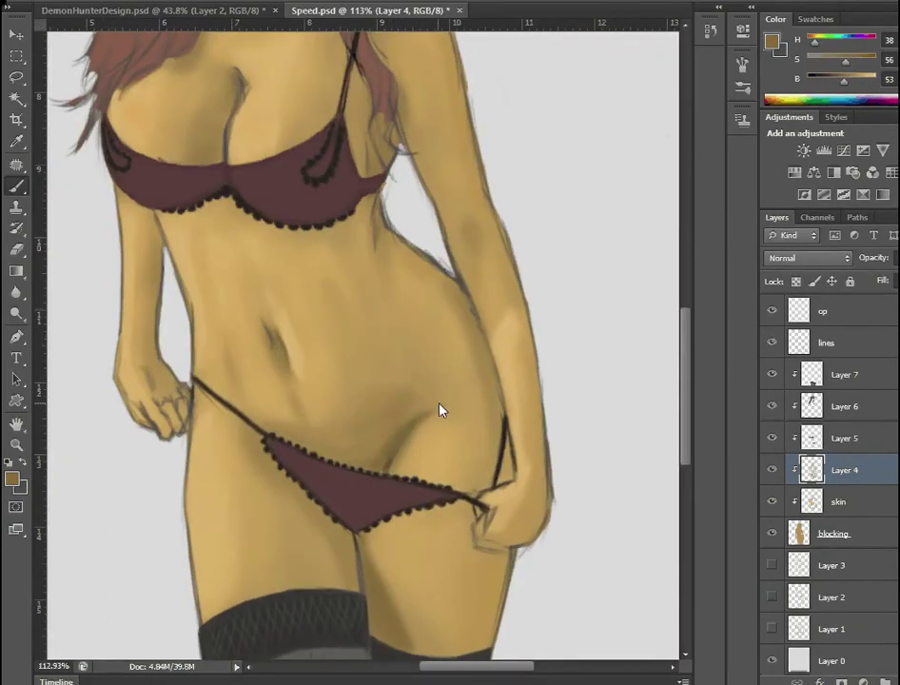
pyautogui.moveTo(342, 334)
pyautogui.mouseDown()
pyautogui.moveTo(233, 327)
pyautogui.moveTo(428, 386)
pyautogui.mouseUp()
pyautogui.keyDown('alt'); pyautogui.click(357, 337); pyautogui.keyUp('alt')
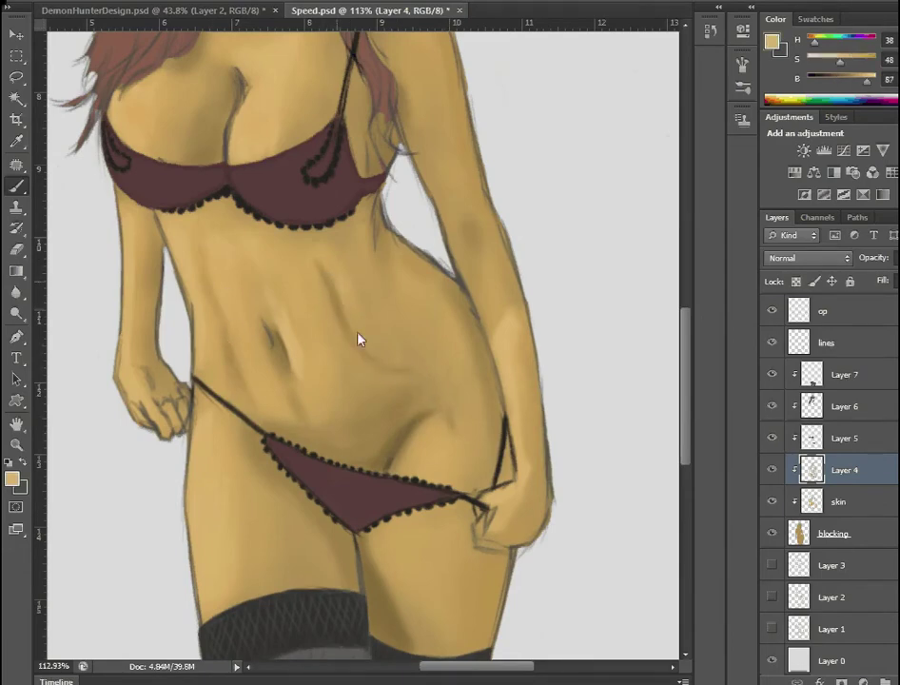
pyautogui.keyDown('alt'); pyautogui.click(339, 363); pyautogui.keyUp('alt')
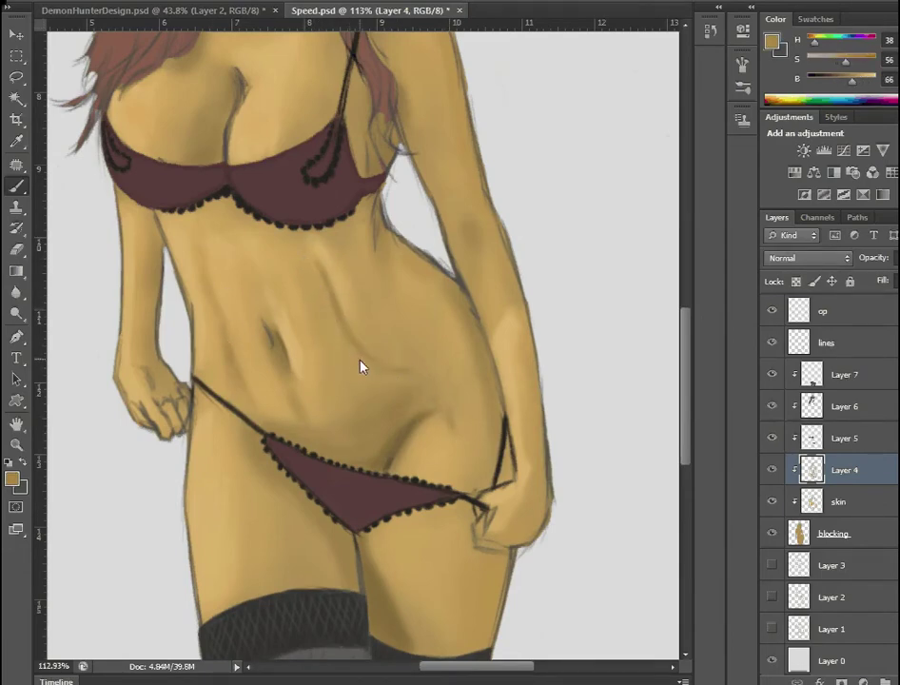
pyautogui.keyDown('alt'); pyautogui.click(229, 290); pyautogui.keyUp('alt')
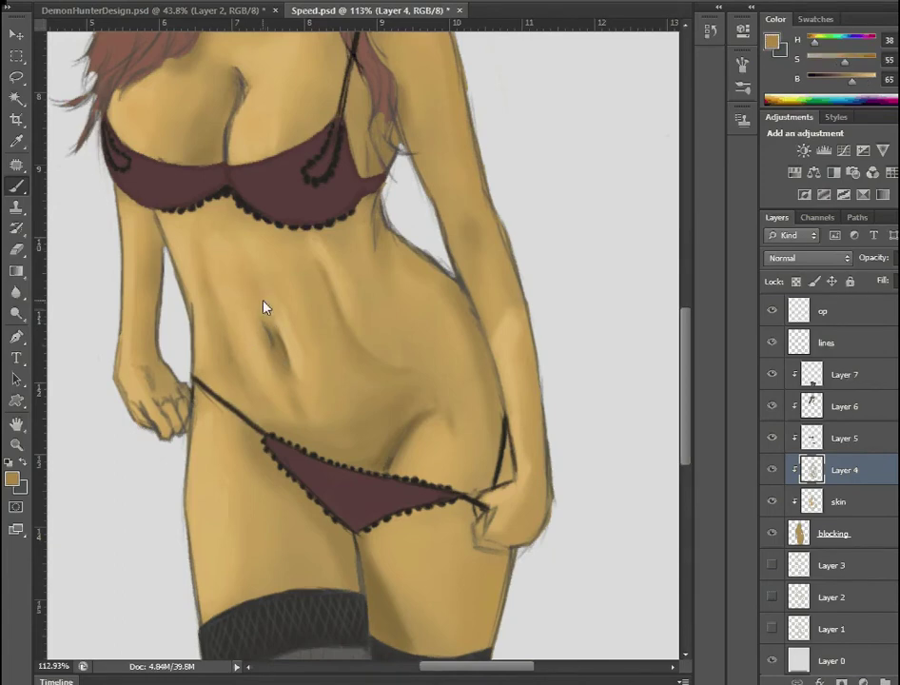
pyautogui.keyDown('alt'); pyautogui.click(240, 221); pyautogui.keyUp('alt')
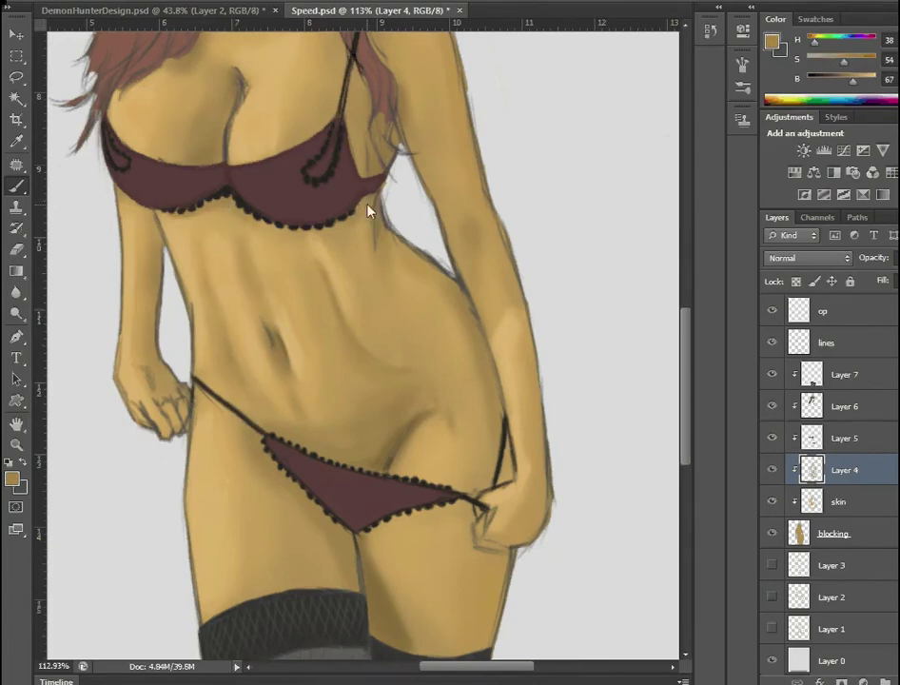
pyautogui.keyDown('alt'); pyautogui.click(265, 316); pyautogui.keyUp('alt')
pyautogui.moveTo(278, 349); pyautogui.dragTo(282, 414)
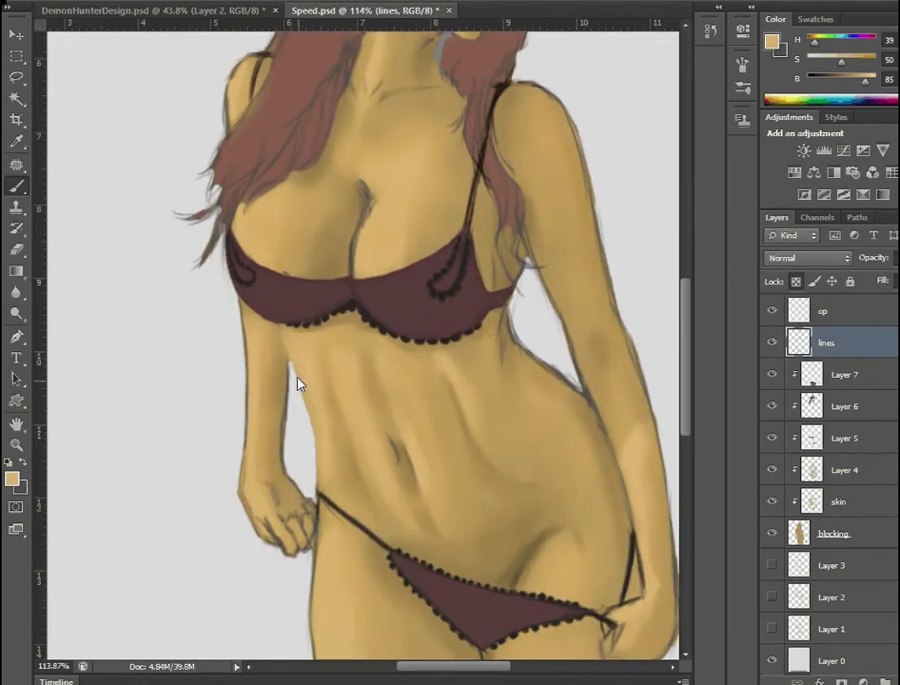
# - On Layer 4, paint light highlights on the upper-left and centre chest
pyautogui.keyDown('alt'); pyautogui.click(275, 358); pyautogui.keyUp('alt')
pyautogui.click(844, 469)
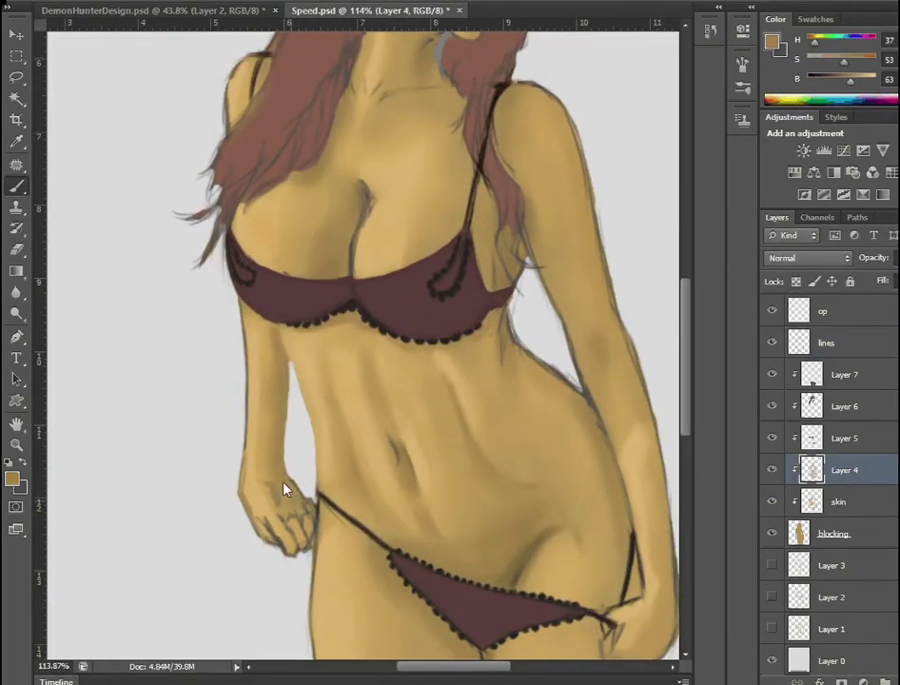
pyautogui.keyDown('alt'); pyautogui.click(284, 484); pyautogui.keyUp('alt')
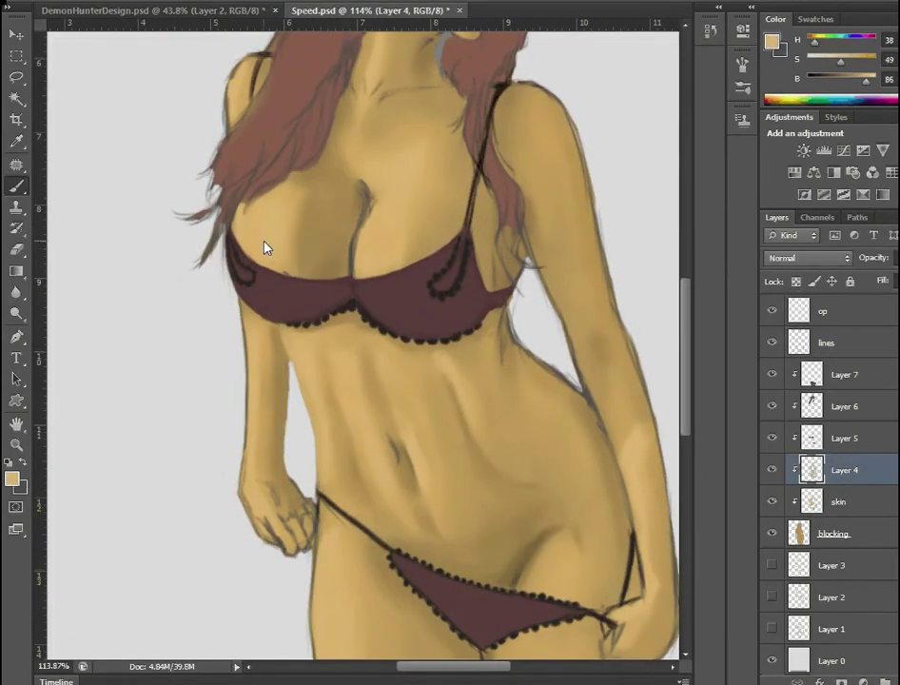
pyautogui.moveTo(244, 241)
pyautogui.mouseDown()
pyautogui.moveTo(251, 255)
pyautogui.moveTo(237, 236)
pyautogui.mouseUp()
pyautogui.moveTo(351, 247); pyautogui.dragTo(359, 266)
# - Sample mid and darker brown skin tones and shade along the cleavage
pyautogui.hotkey('alt', ']')
pyautogui.hotkey('alt', ']')
pyautogui.hotkey('alt', ']')
pyautogui.hotkey('alt', '[')
pyautogui.hotkey('alt', '[')
pyautogui.hotkey('alt', '[')
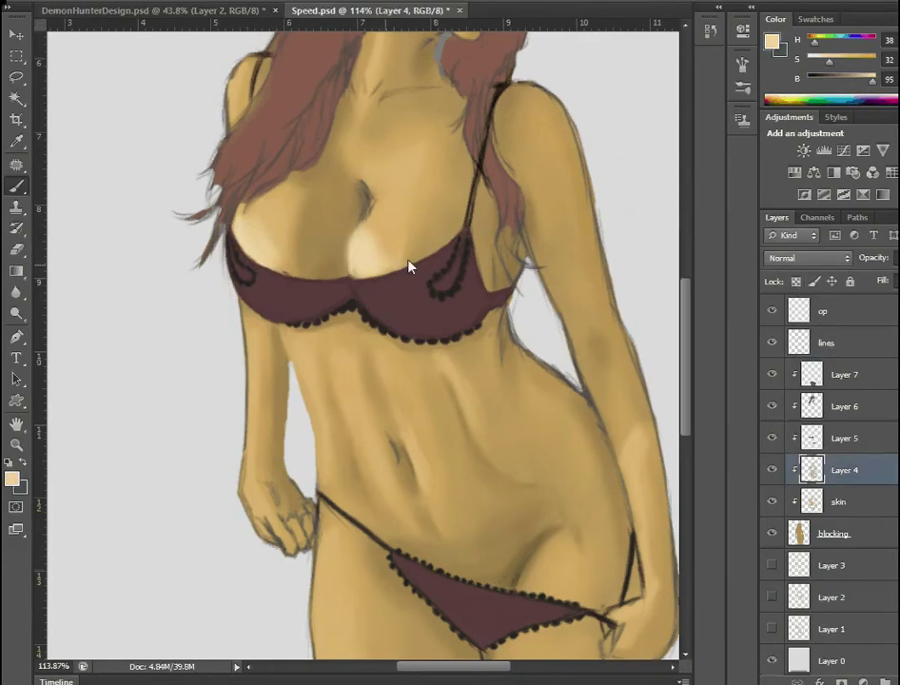
pyautogui.keyDown('alt'); pyautogui.click(396, 233); pyautogui.keyUp('alt')
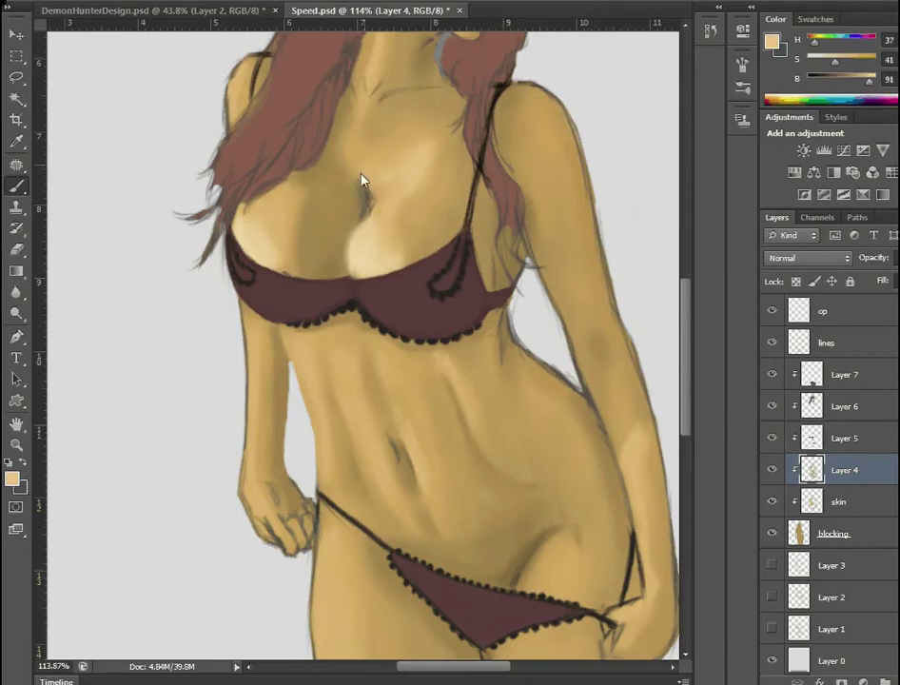
pyautogui.hotkey('alt', ']')
pyautogui.hotkey('alt', ']')
pyautogui.hotkey('alt', ']')
pyautogui.keyDown('alt'); pyautogui.click(367, 195); pyautogui.keyUp('alt')
pyautogui.hotkey('alt', ']')
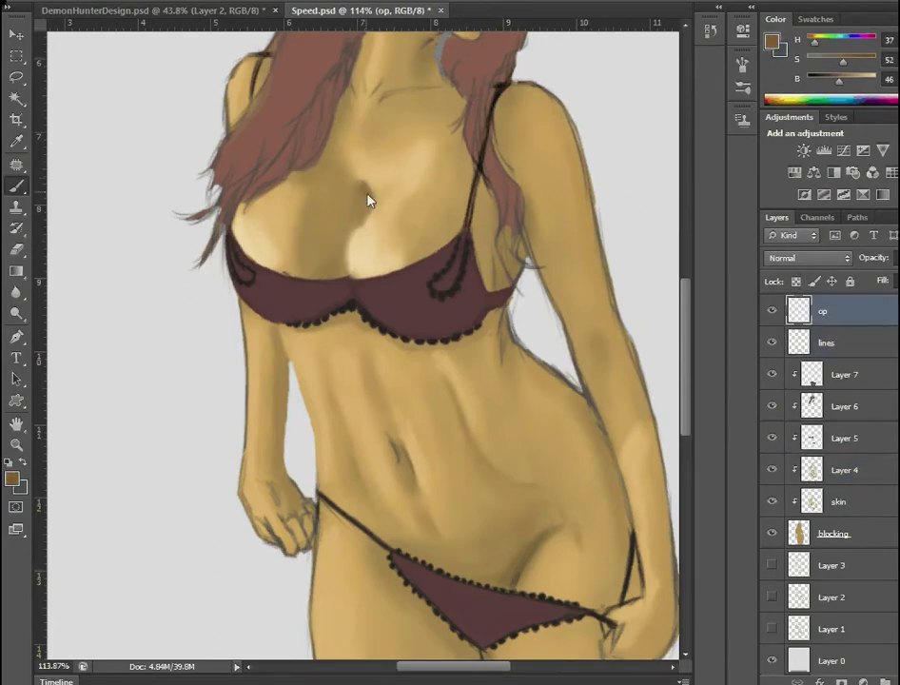
pyautogui.keyDown('alt'); pyautogui.click(347, 256); pyautogui.keyUp('alt')
pyautogui.keyDown('alt'); pyautogui.click(349, 257); pyautogui.keyUp('alt')
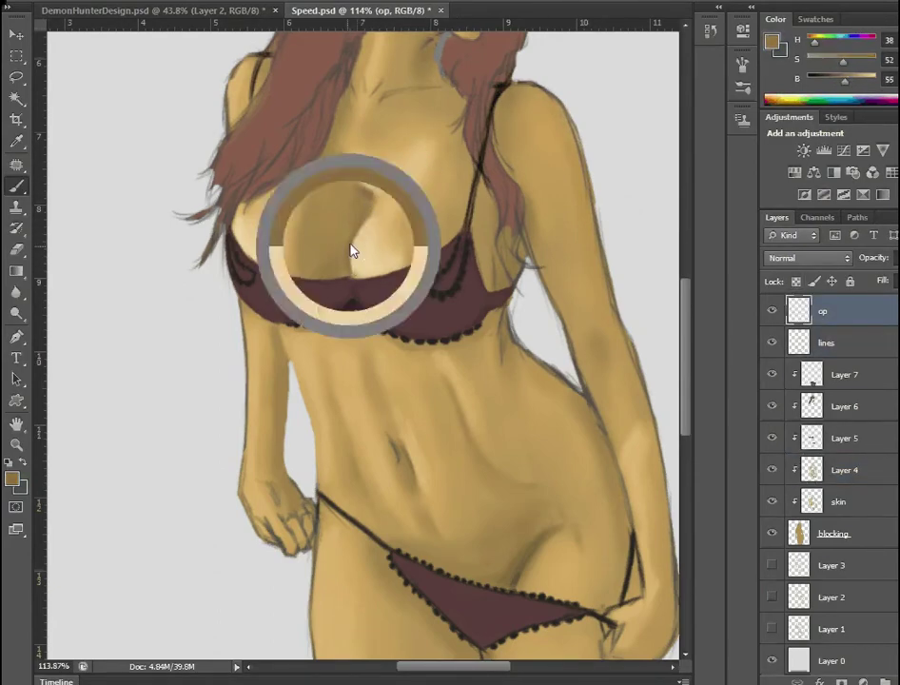
pyautogui.moveTo(350, 255); pyautogui.dragTo(367, 209)
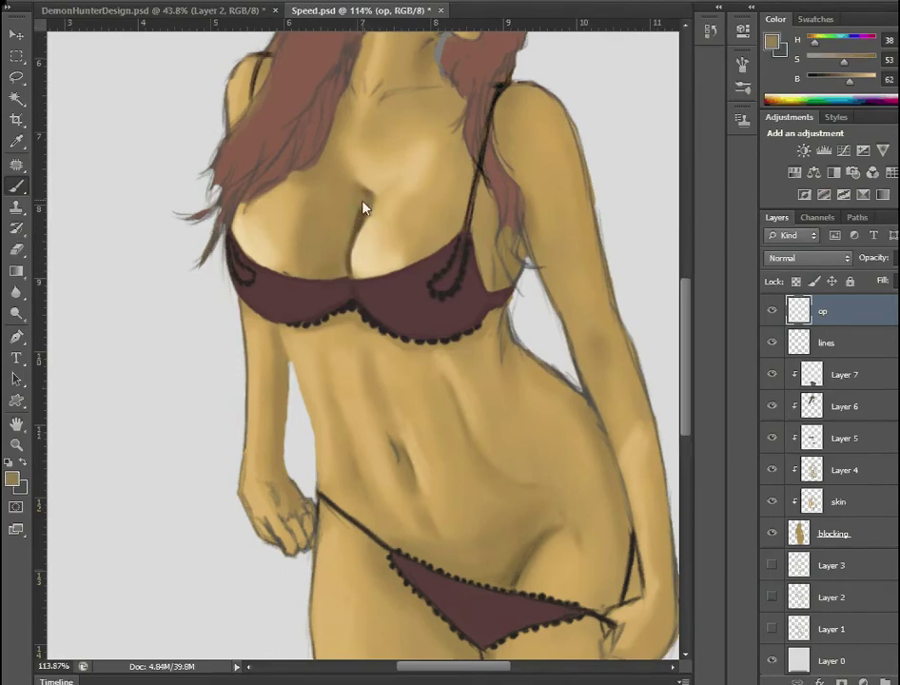
# - Set a darker orange-brown paint colour and repaint the skin on the left hand
pyautogui.keyDown('alt'); pyautogui.click(346, 243); pyautogui.keyUp('alt')
pyautogui.click(12, 478)
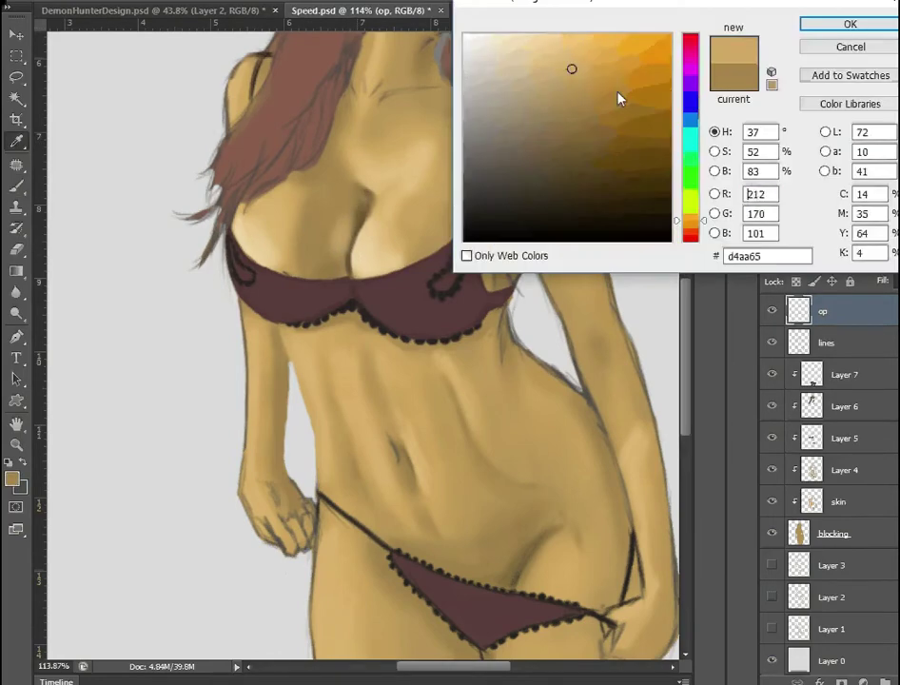
pyautogui.click(617, 96)
pyautogui.press('Return')
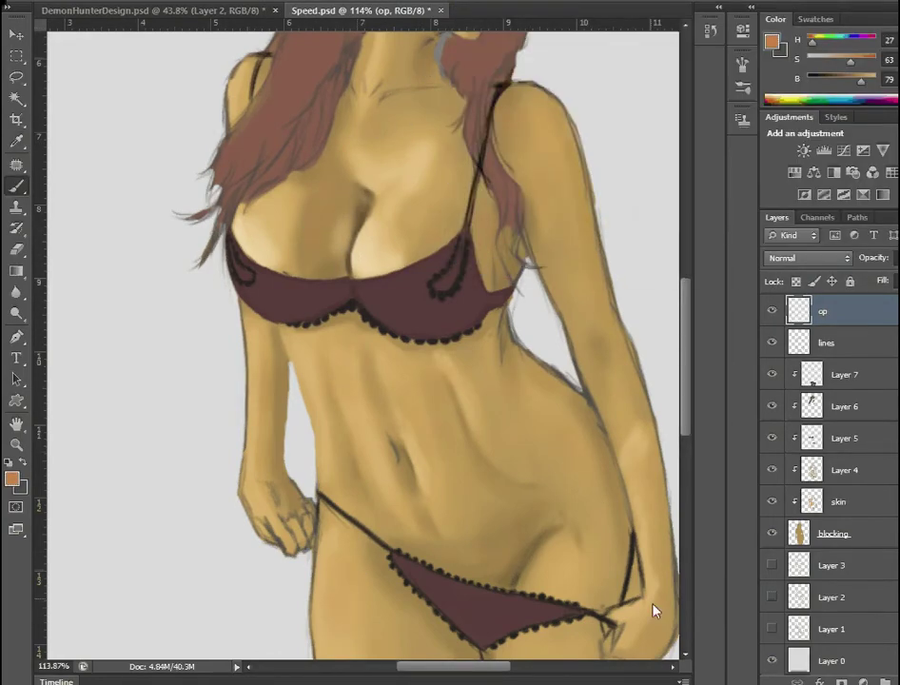
pyautogui.scroll(-2, 380, 499)
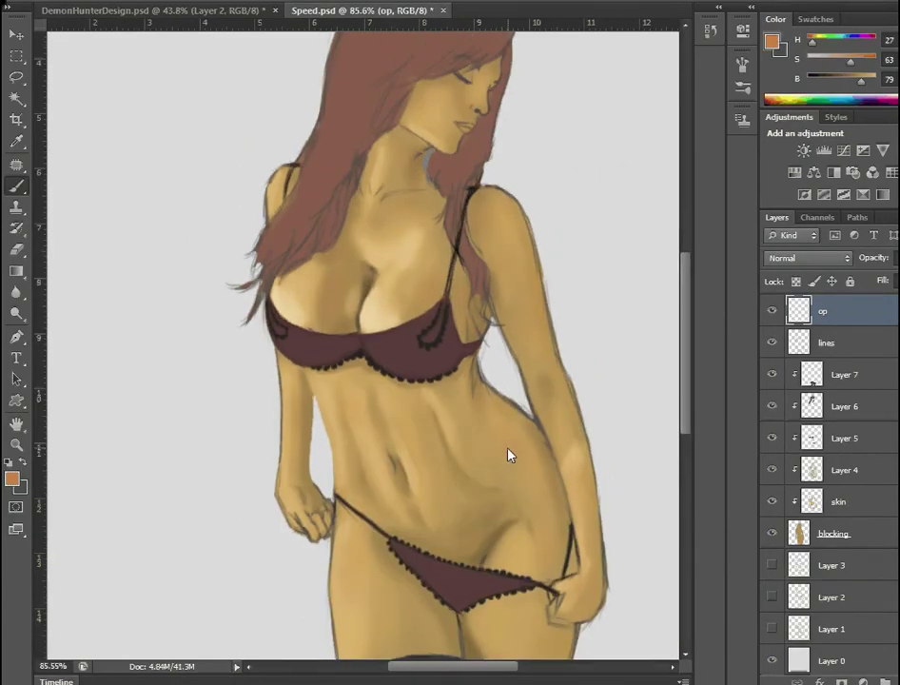
pyautogui.hotkey('alt', '[')
pyautogui.keyDown('alt'); pyautogui.click(476, 382); pyautogui.keyUp('alt')
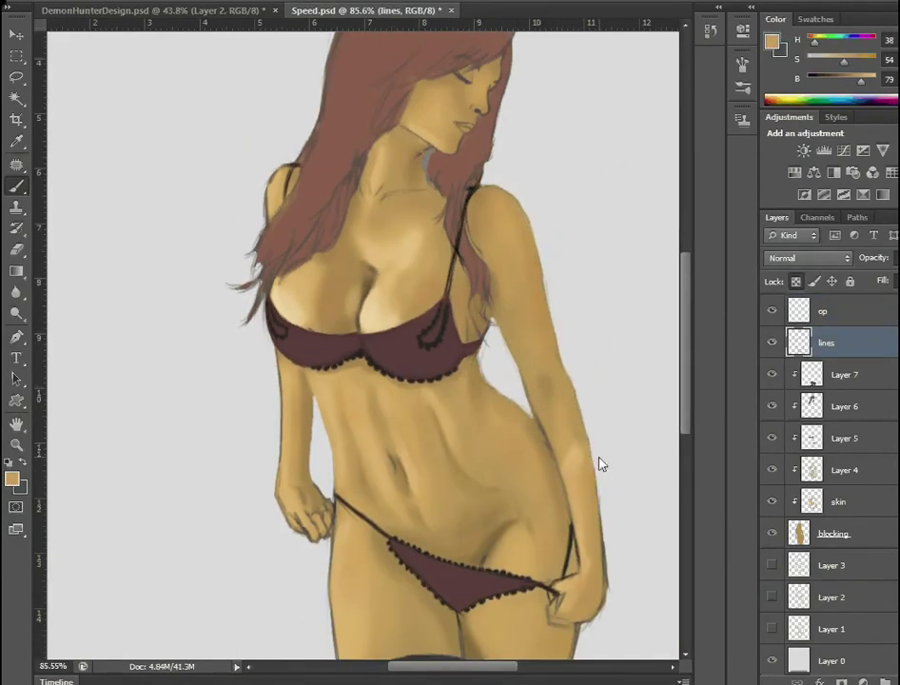
pyautogui.keyDown('alt'); pyautogui.click(293, 522); pyautogui.keyUp('alt')
pyautogui.moveTo(285, 481); pyautogui.dragTo(303, 533)
# - On Layer 4, touch up the hair edge by the shoulder and highlight the right forearm
pyautogui.scroll(-3, 428, 485)
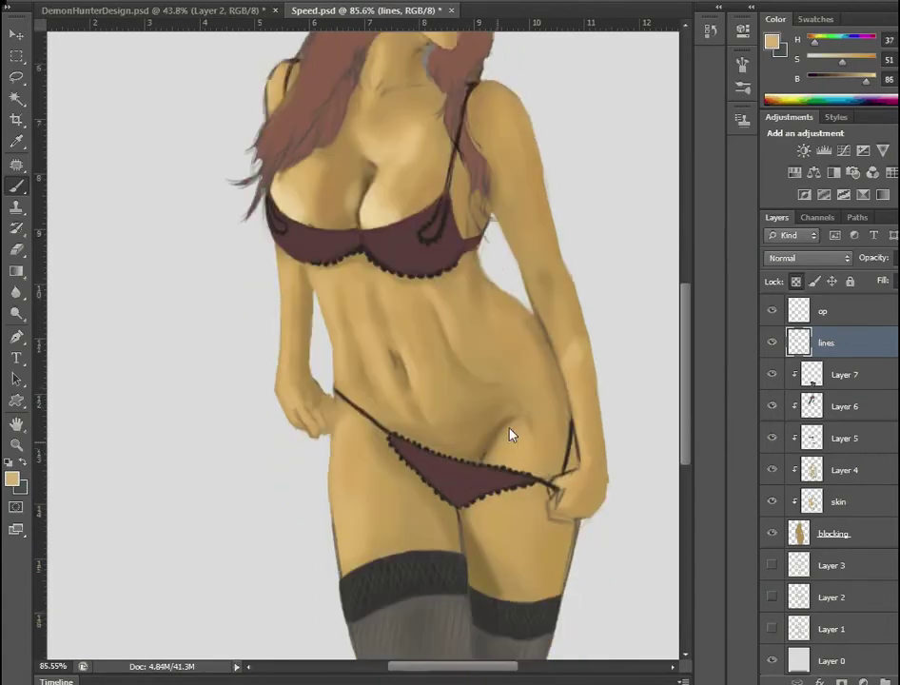
pyautogui.scroll(-1, 512, 432)
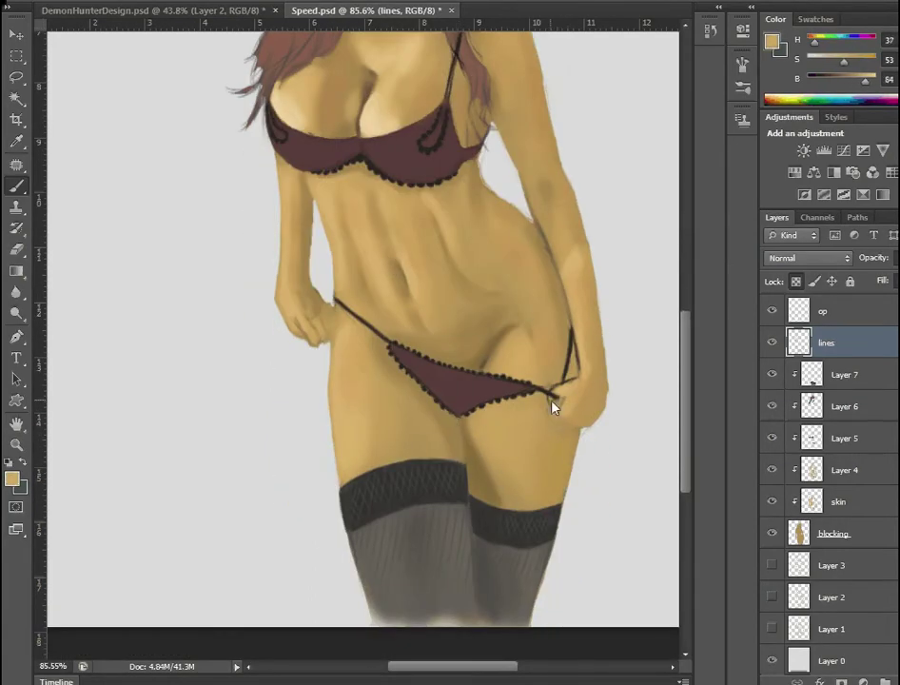
pyautogui.hotkey('alt', '[')
pyautogui.hotkey('alt', '[')
pyautogui.hotkey('alt', '[')
pyautogui.keyDown('alt'); pyautogui.click(544, 259); pyautogui.keyUp('alt')
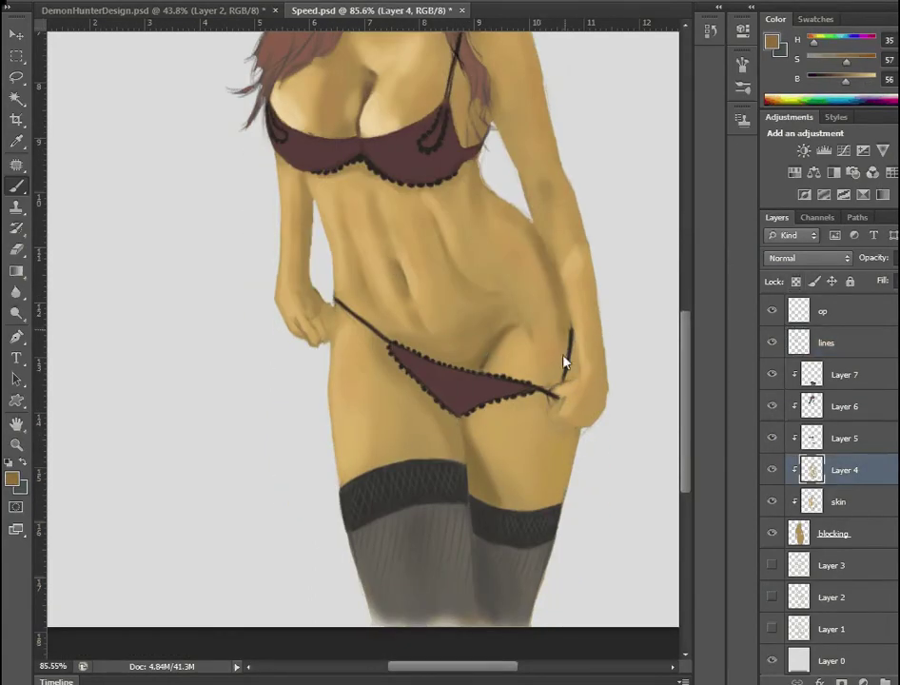
pyautogui.keyDown('alt'); pyautogui.click(537, 339); pyautogui.keyUp('alt')
pyautogui.scroll(3, 542, 311)
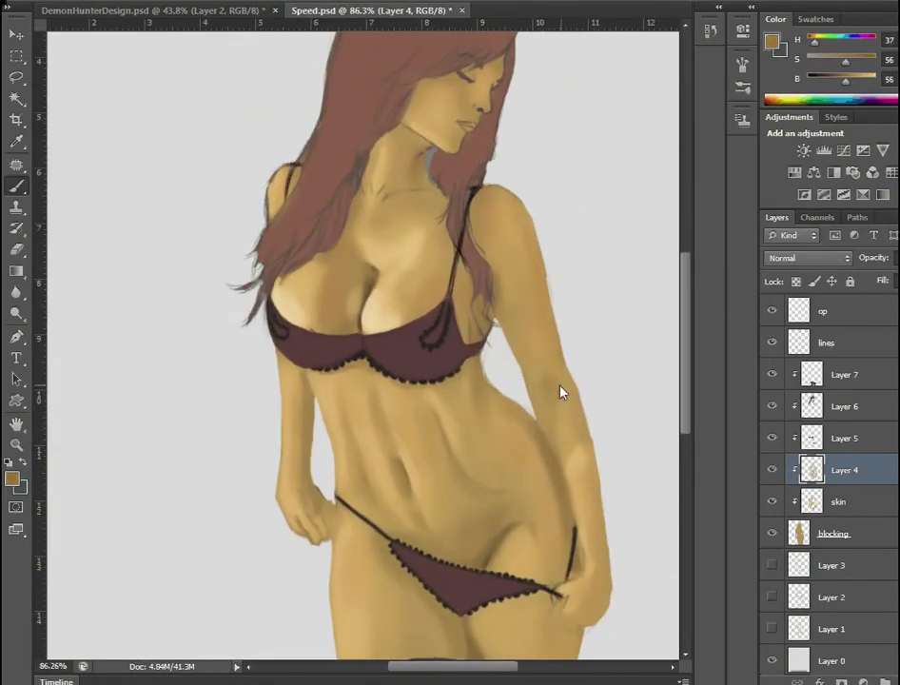
pyautogui.keyDown('alt'); pyautogui.click(515, 330); pyautogui.keyUp('alt')
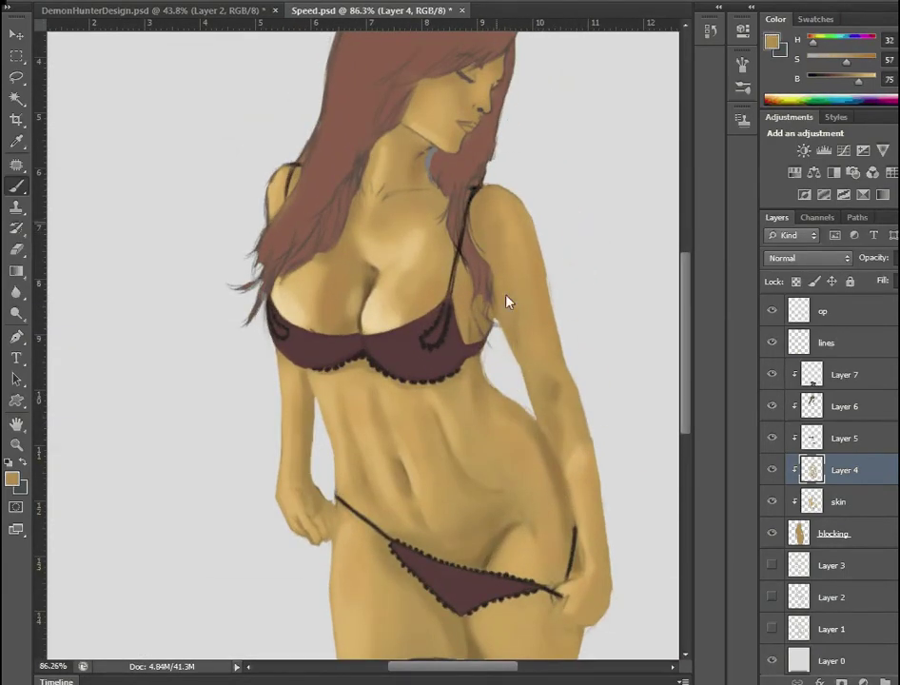
pyautogui.keyDown('alt'); pyautogui.click(582, 447); pyautogui.keyUp('alt')
pyautogui.moveTo(571, 451); pyautogui.dragTo(582, 476)
# - Paint light tan skin over the hair under the jaw and along the jawline
pyautogui.hotkey('alt', ']')
pyautogui.hotkey('alt', ']')
pyautogui.hotkey('alt', ']')
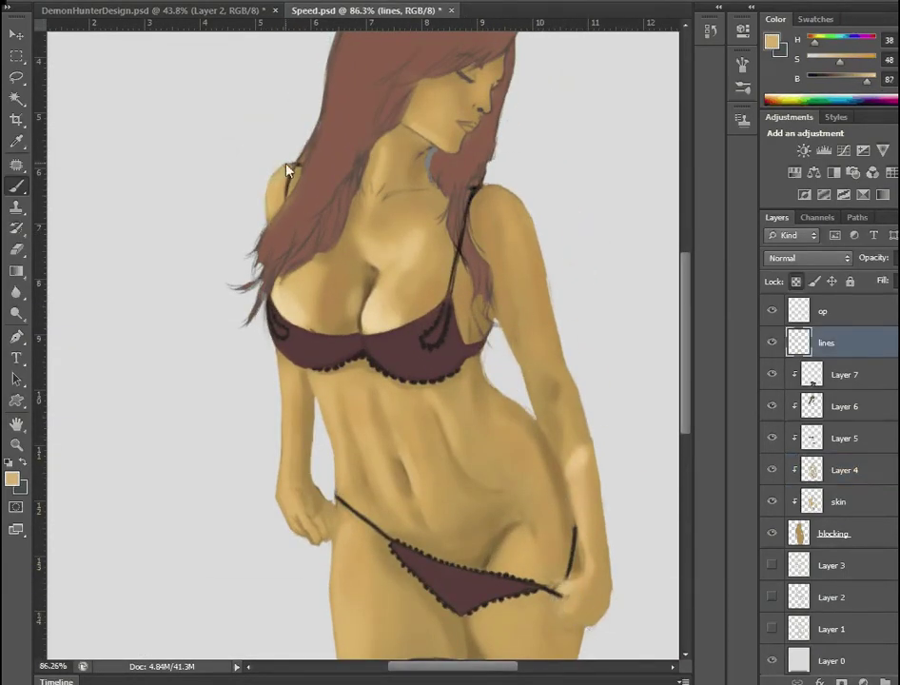
pyautogui.keyDown('alt'); pyautogui.click(473, 252); pyautogui.keyUp('alt')
pyautogui.scroll(-3, 528, 378)
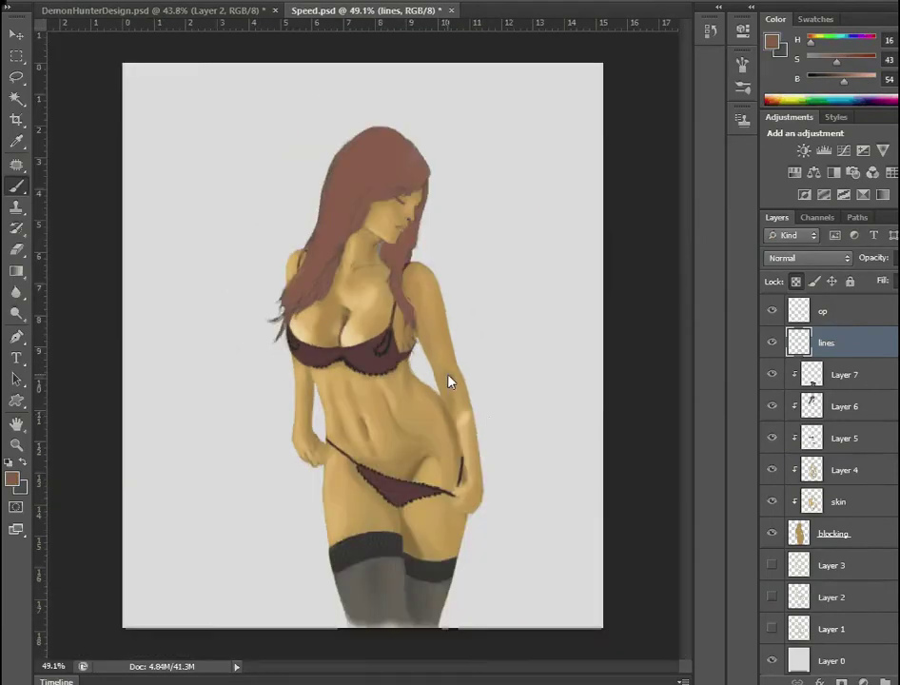
pyautogui.scroll(6, 409, 352)
pyautogui.keyDown('alt'); pyautogui.click(325, 327); pyautogui.keyUp('alt')
pyautogui.hotkey('alt', '[')
pyautogui.hotkey('alt', '[')
pyautogui.hotkey('alt', '[')
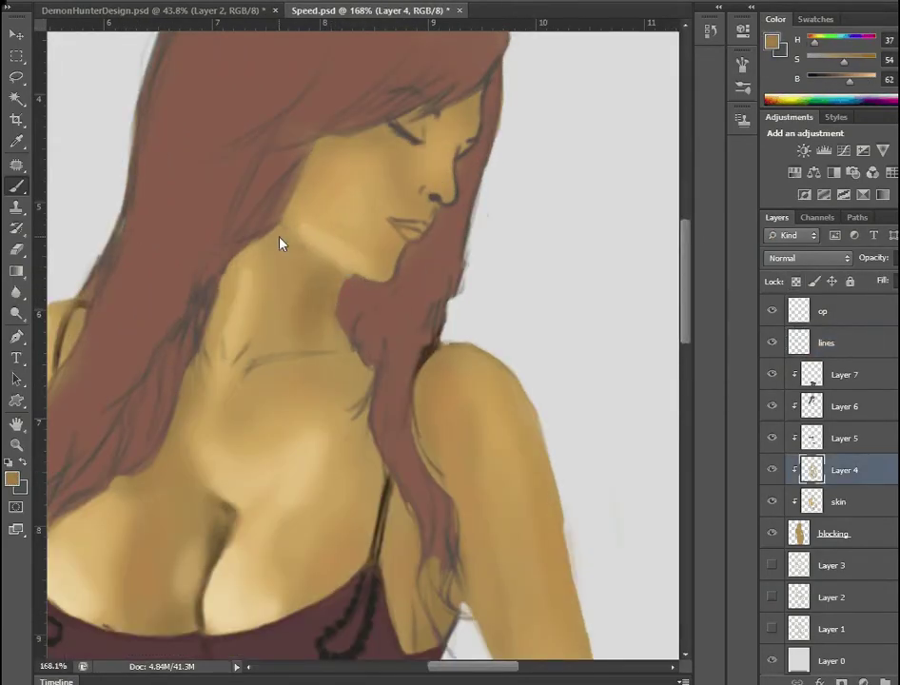
pyautogui.keyDown('alt'); pyautogui.click(281, 233); pyautogui.keyUp('alt')
pyautogui.moveTo(376, 278); pyautogui.dragTo(317, 233)
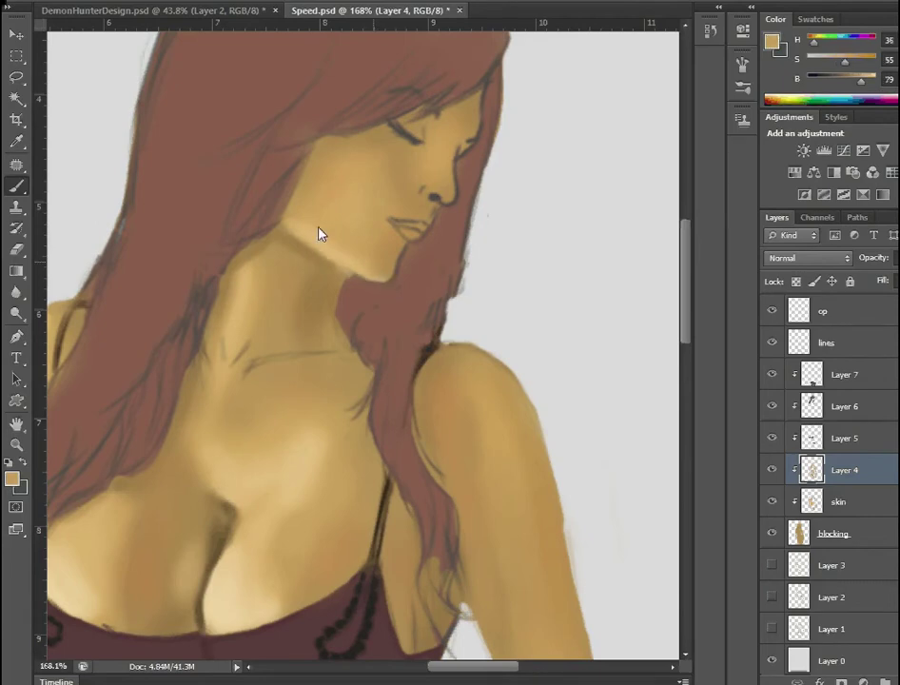
pyautogui.keyDown('alt'); pyautogui.click(291, 223); pyautogui.keyUp('alt')
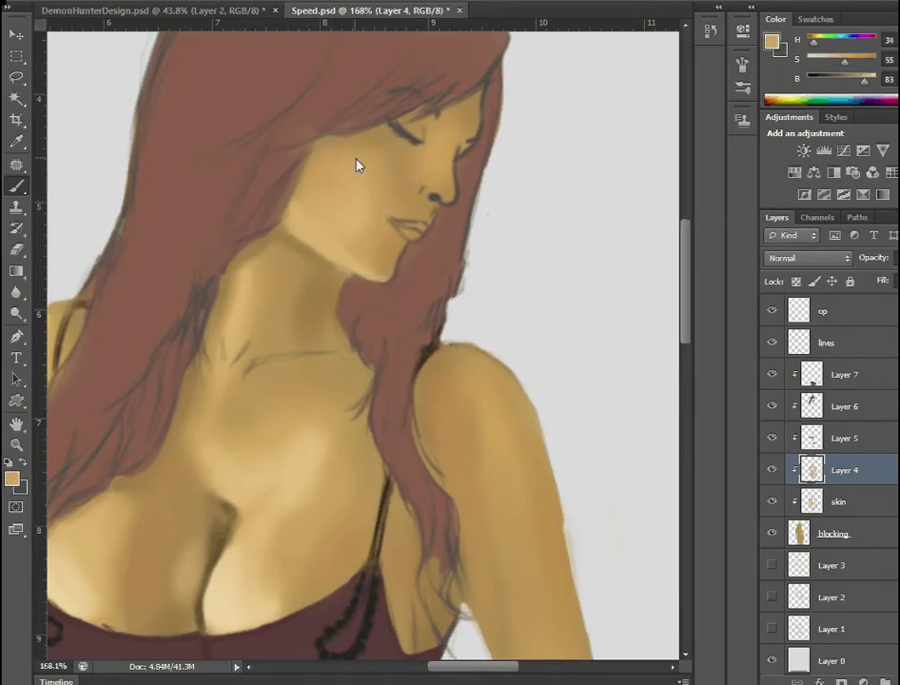
# - Fit the whole figure in view and sample darker and lighter skin tones
pyautogui.keyDown('alt'); pyautogui.click(390, 261); pyautogui.keyUp('alt')
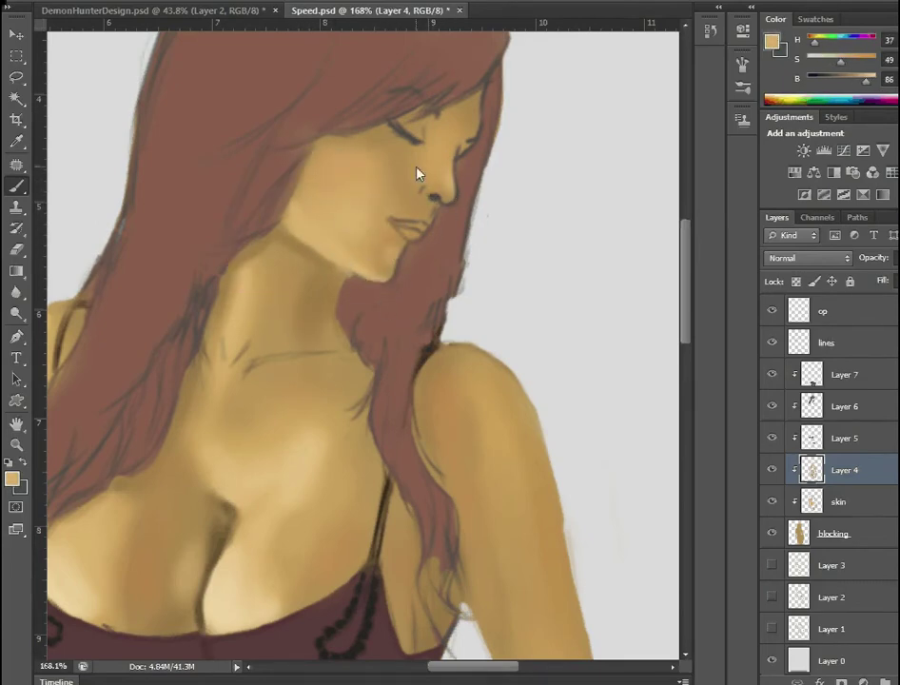
pyautogui.keyDown('alt'); pyautogui.click(329, 142); pyautogui.keyUp('alt')
pyautogui.hotkey('ctrl', '0')
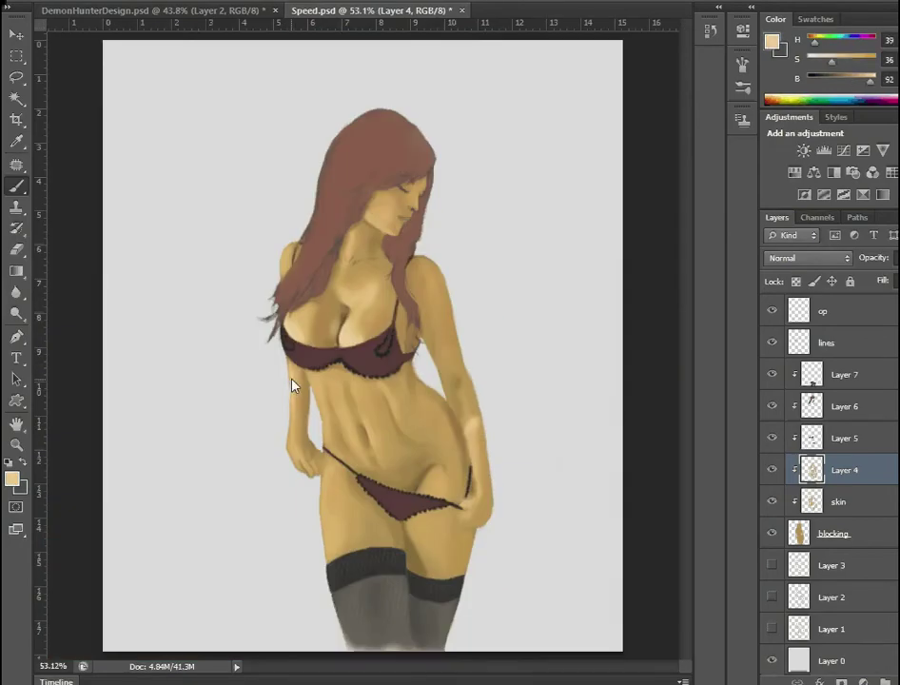
pyautogui.keyDown('alt'); pyautogui.click(291, 267); pyautogui.keyUp('alt')
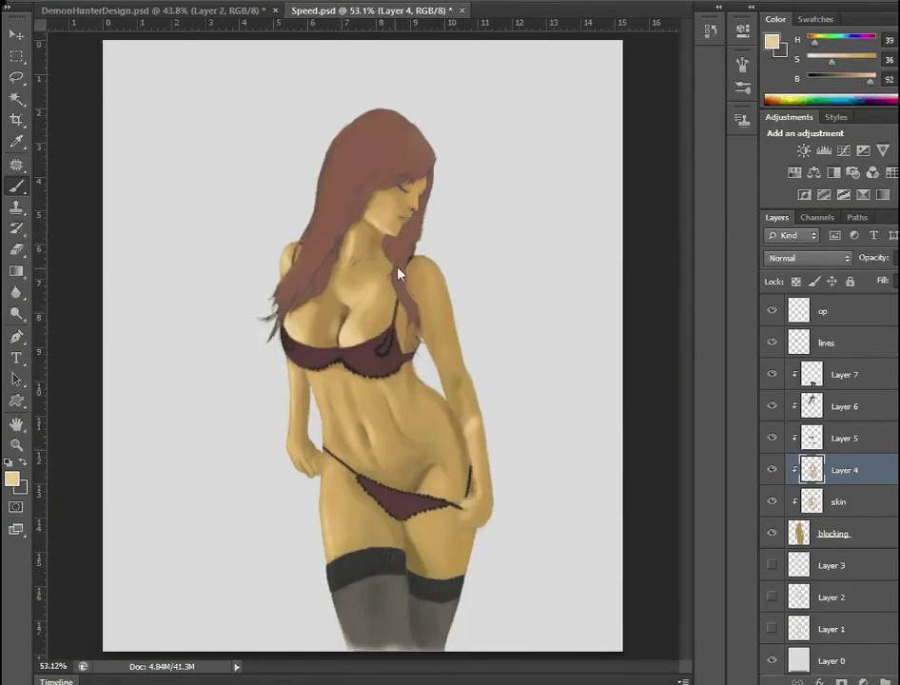
pyautogui.scroll(4, 409, 275)
# - Reset the colour to black on the lines layer, sample the tan skin, and switch to the op layer
pyautogui.keyDown('ctrl'); pyautogui.click(414, 285); pyautogui.keyUp('ctrl')
pyautogui.keyDown('alt'); pyautogui.click(393, 309); pyautogui.keyUp('alt')
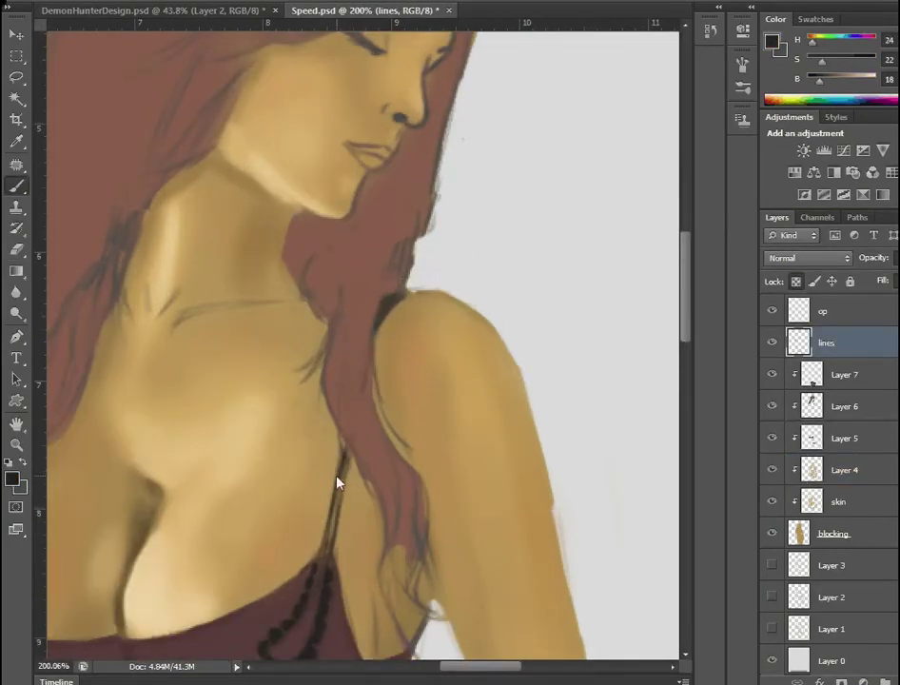
pyautogui.press('d')
pyautogui.scroll(-3, 333, 518)
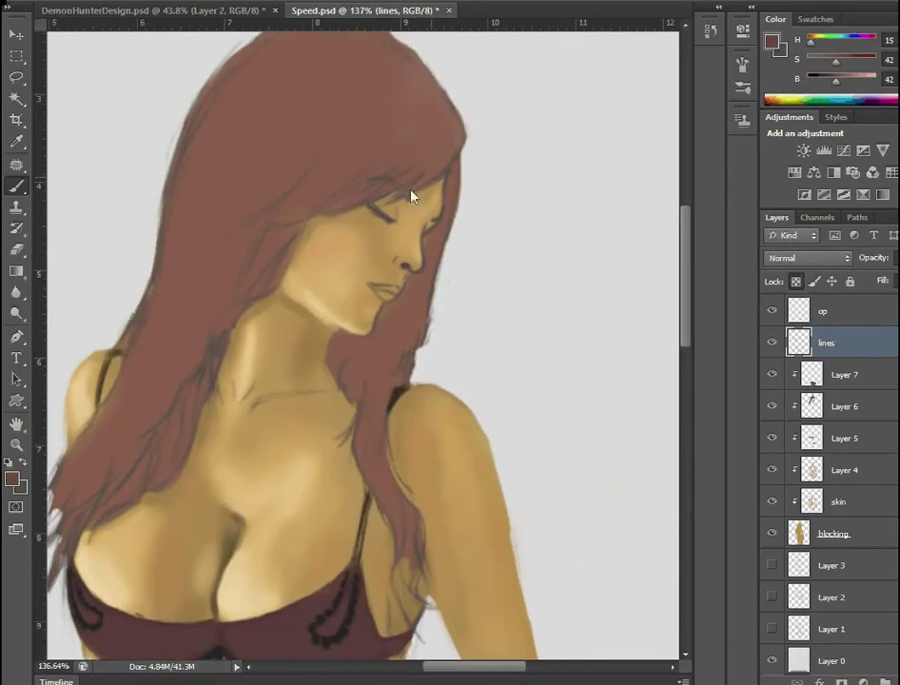
pyautogui.keyDown('alt'); pyautogui.click(423, 218); pyautogui.keyUp('alt')
pyautogui.scroll(-3, 650, 285)
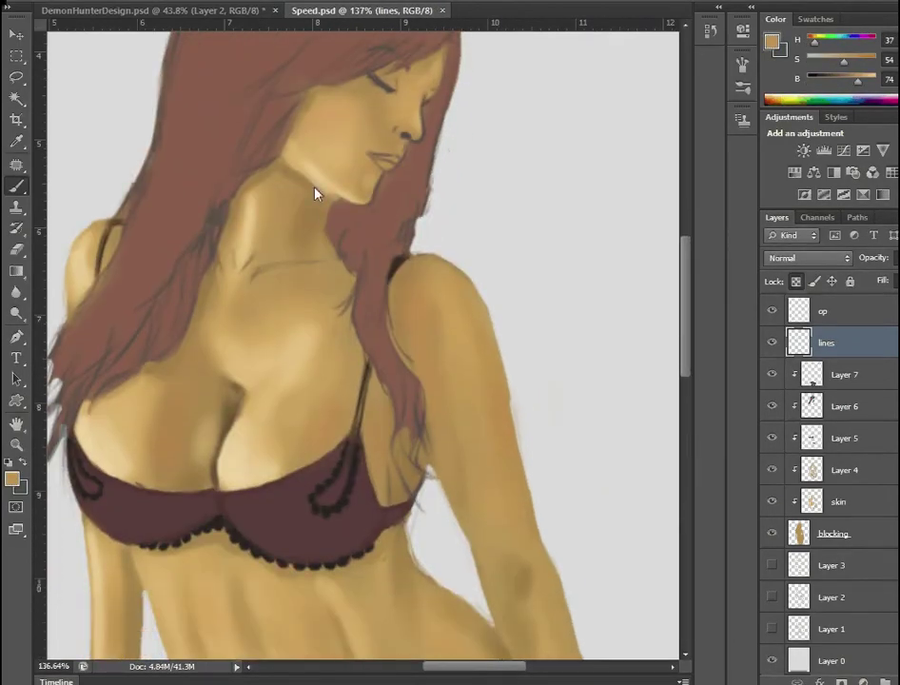
pyautogui.scroll(-2, 313, 285)
pyautogui.hotkey('alt', ']')
# - Set a near-black painting colour for the straps and pan around the figure
pyautogui.click(463, 217)
pyautogui.press('Return')
pyautogui.scroll(3, 338, 262)
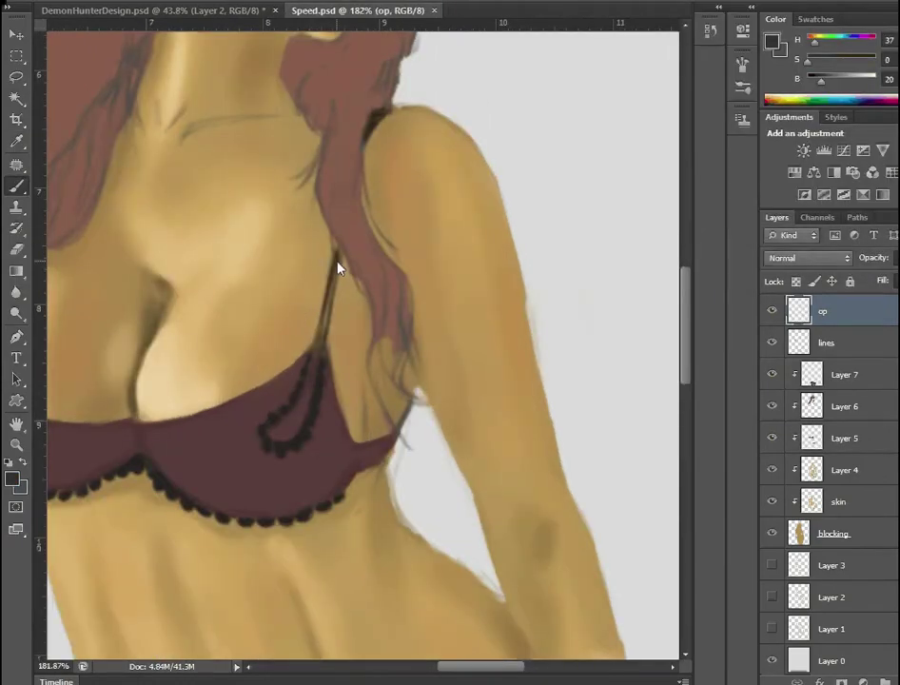
pyautogui.scroll(-2, 385, 118)
pyautogui.hscroll(-3, 580, 356)
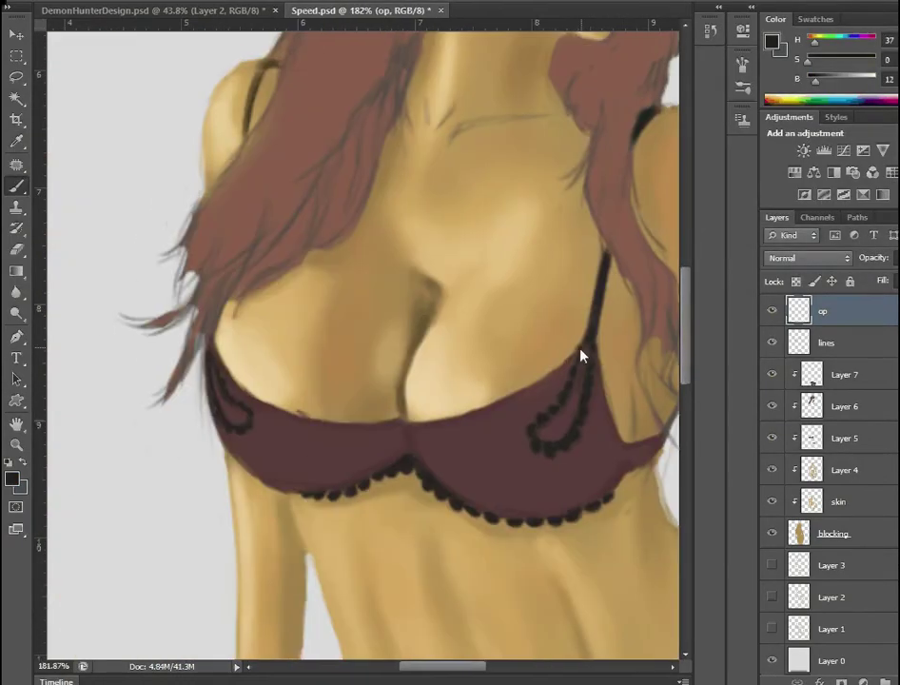
pyautogui.scroll(-5, 271, 67)
pyautogui.scroll(6, 332, 416)
pyautogui.hscroll(5, 333, 416)
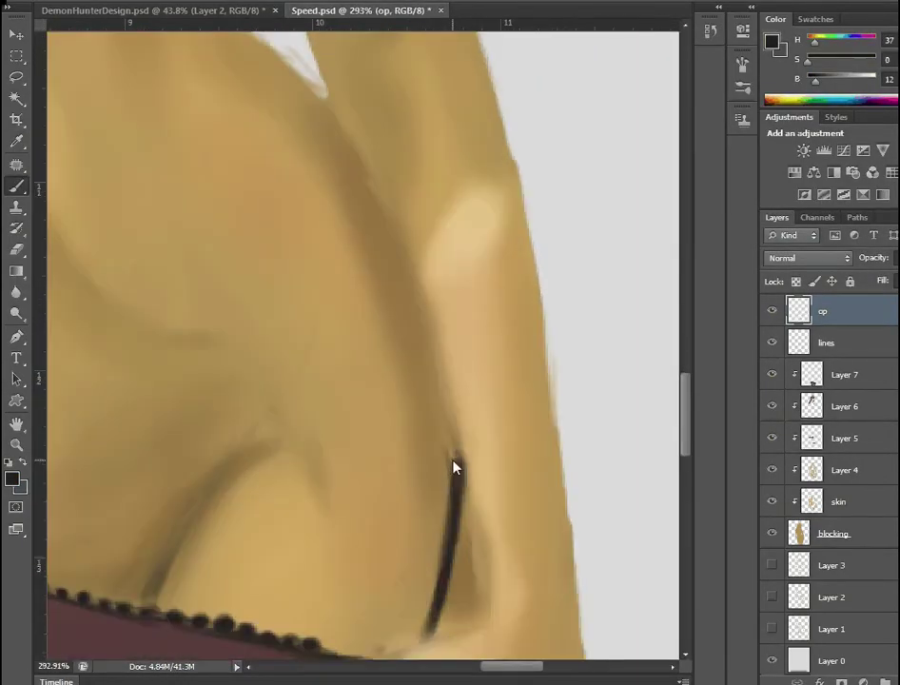
# - Sample tan, mid-tan and lighter skin tones from the figure
pyautogui.keyDown('alt'); pyautogui.click(452, 466); pyautogui.keyUp('alt')
pyautogui.scroll(-5, 466, 437)
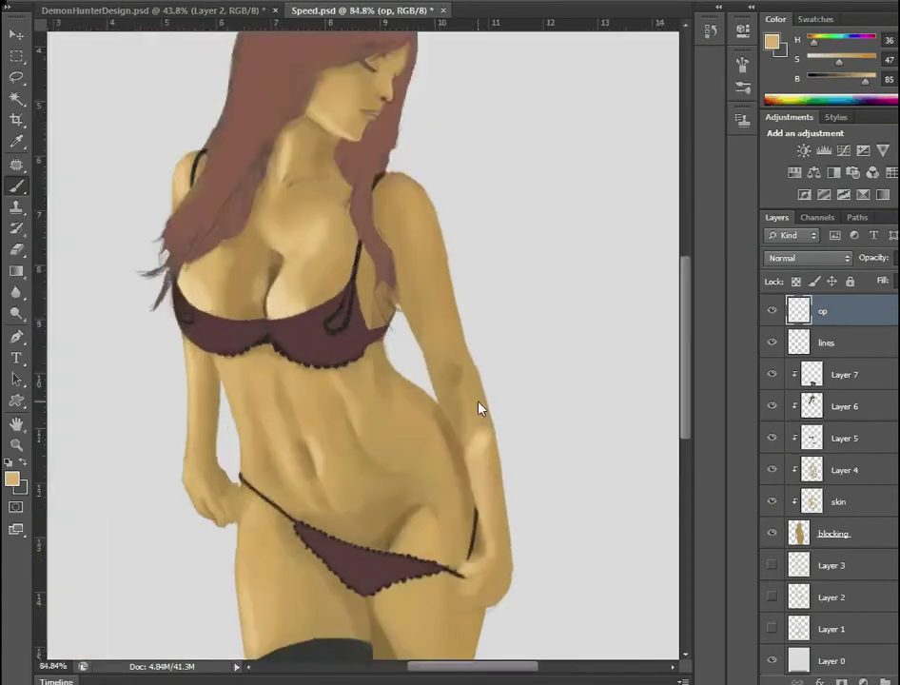
pyautogui.scroll(4, 479, 410)
pyautogui.keyDown('alt'); pyautogui.click(398, 457); pyautogui.keyUp('alt')
pyautogui.scroll(-5, 443, 438)
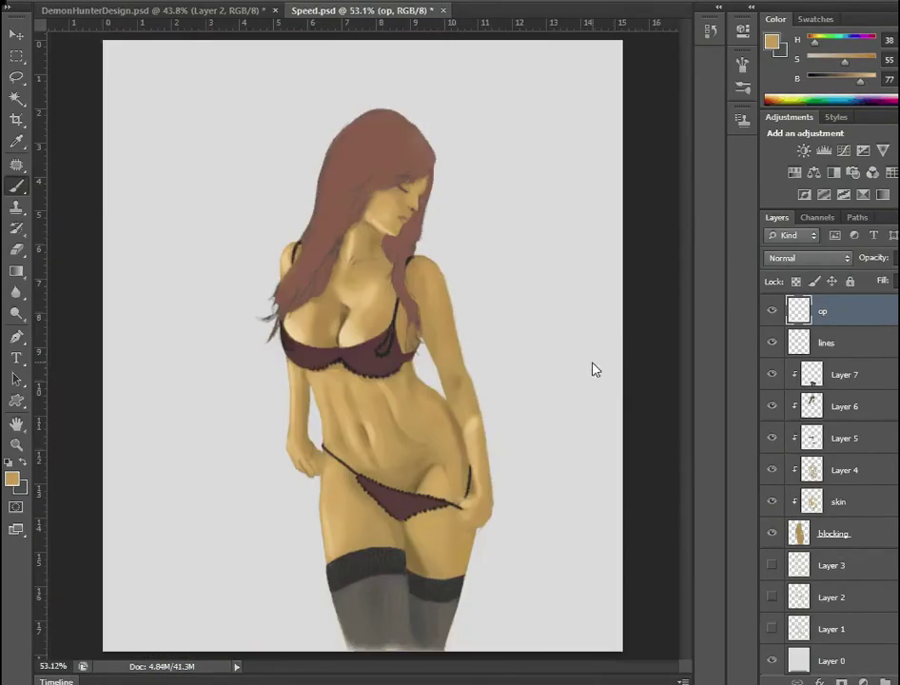
pyautogui.scroll(4, 314, 295)
pyautogui.keyDown('alt'); pyautogui.click(281, 362); pyautogui.keyUp('alt')
pyautogui.scroll(-5, 281, 372)
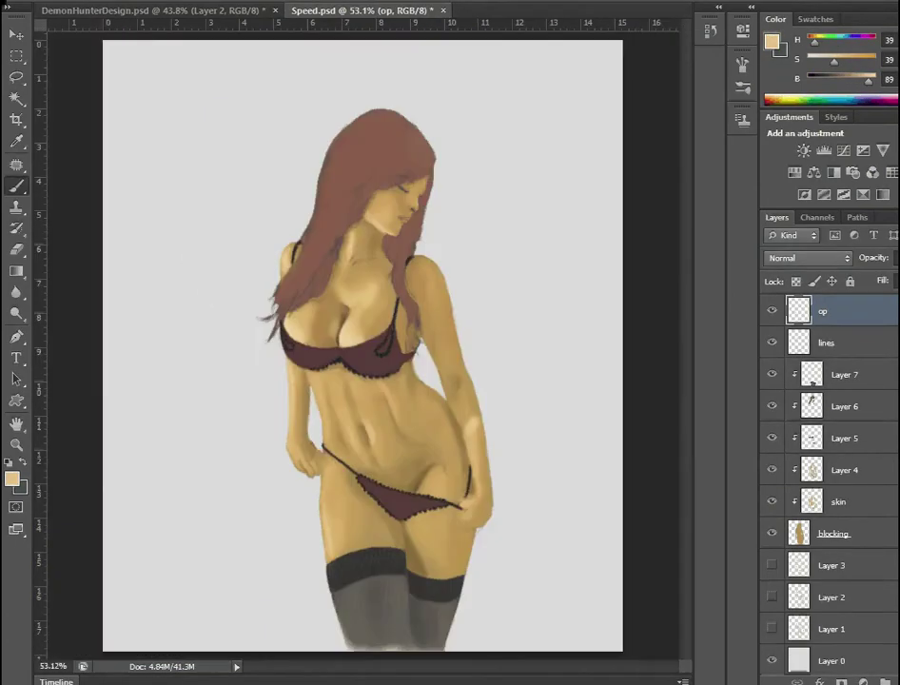
pyautogui.scroll(2, 351, 513)
# - Check the brush size and hardness, then sample a darker torso skin colour on the lines layer
pyautogui.rightClick(379, 501)
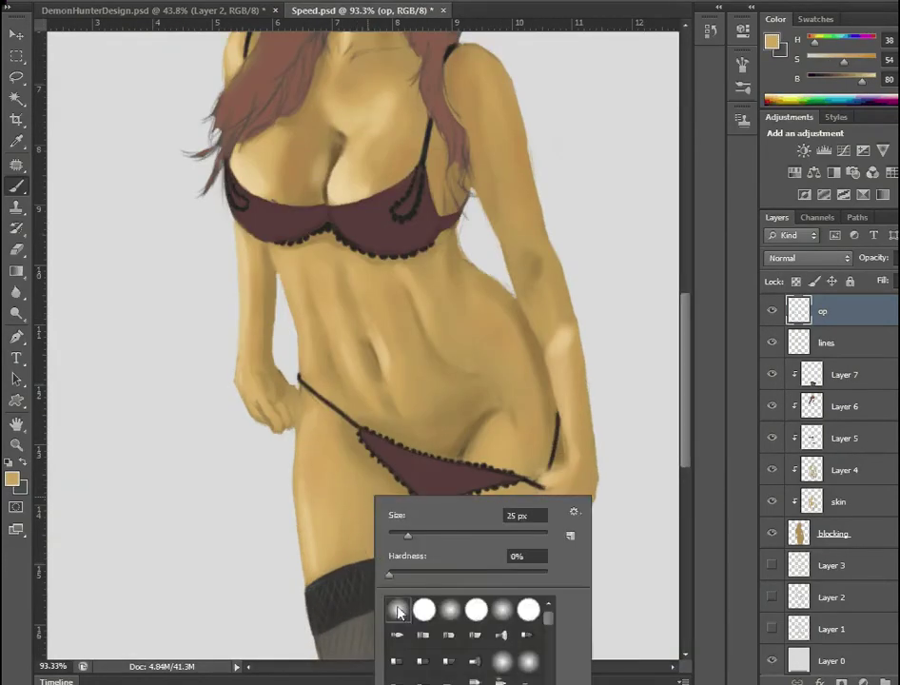
pyautogui.press('Escape')
pyautogui.keyDown('alt'); pyautogui.click(267, 285); pyautogui.keyUp('alt')
pyautogui.scroll(-1, 266, 286)
pyautogui.scroll(2, 333, 304)
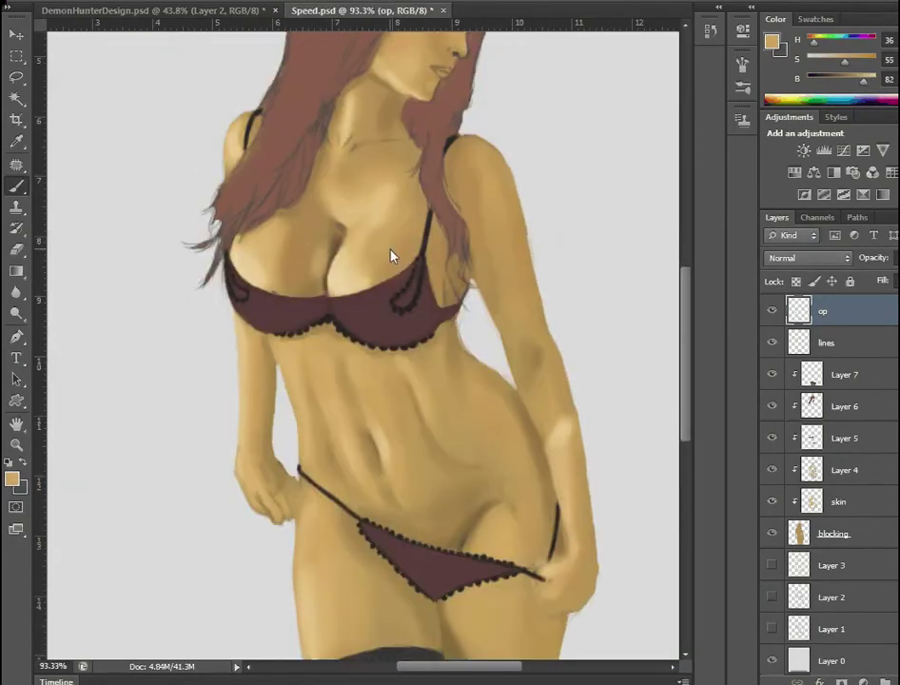
pyautogui.scroll(1, 390, 252)
pyautogui.keyDown('alt'); pyautogui.click(328, 252); pyautogui.keyUp('alt')
pyautogui.hotkey('alt', '[')
# - On the op layer, sample lighter and darker skin tones, then switch to the Eraser and hide the op layer
pyautogui.rightClick(409, 228)
pyautogui.press('Escape')
pyautogui.scroll(2, 385, 204)
pyautogui.hotkey('alt', ']')
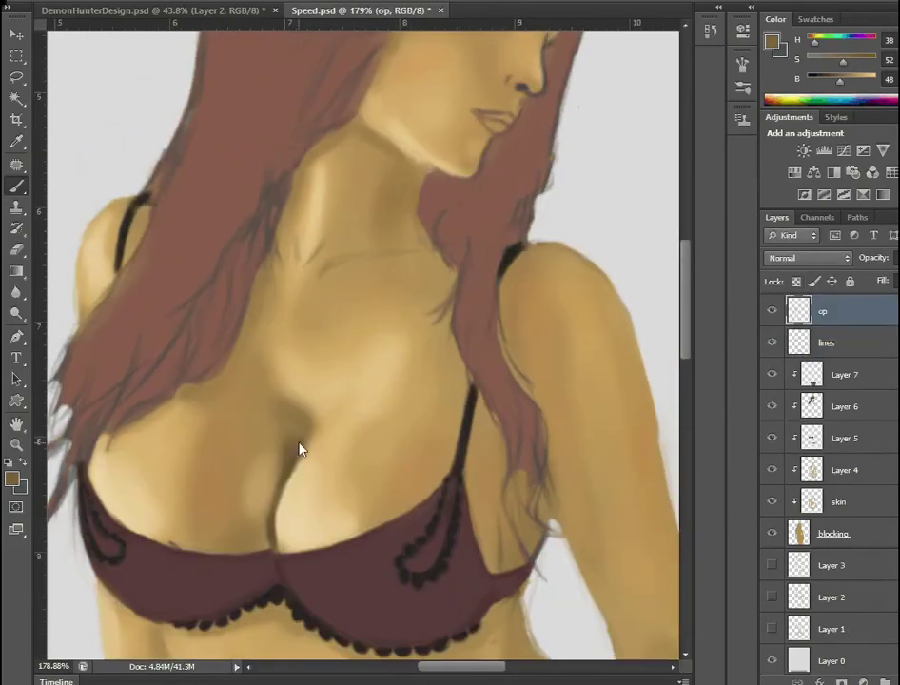
pyautogui.keyDown('alt'); pyautogui.click(311, 273); pyautogui.keyUp('alt')
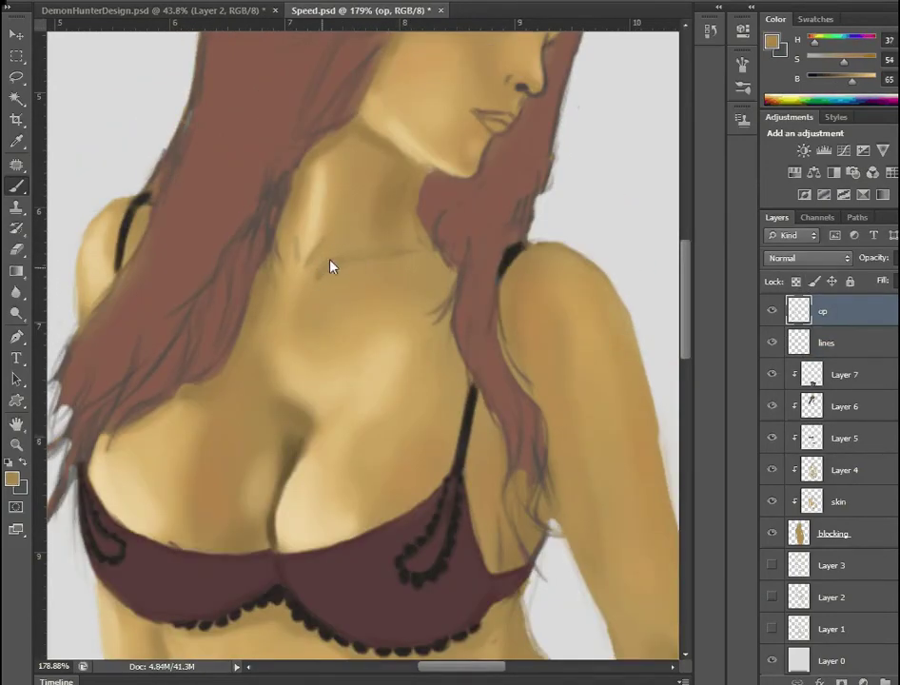
pyautogui.keyDown('alt'); pyautogui.click(302, 206); pyautogui.keyUp('alt')
pyautogui.scroll(-2, 411, 260)
pyautogui.scroll(2, 410, 261)
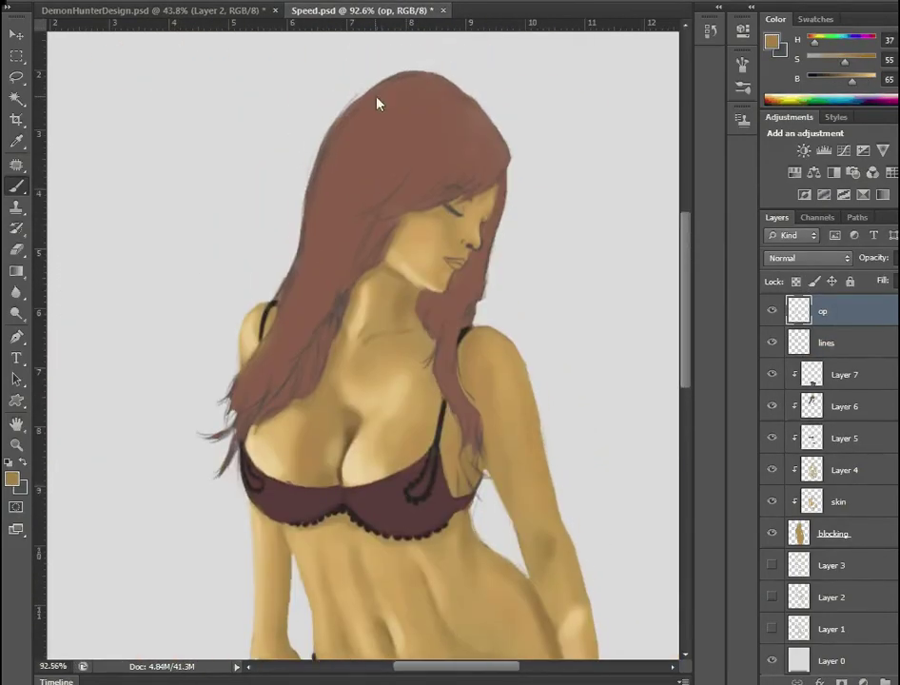
pyautogui.keyDown('ctrl'); pyautogui.click(302, 200); pyautogui.keyUp('ctrl')
pyautogui.press('e')
pyautogui.keyDown('ctrl'); pyautogui.click(302, 235); pyautogui.keyUp('ctrl')
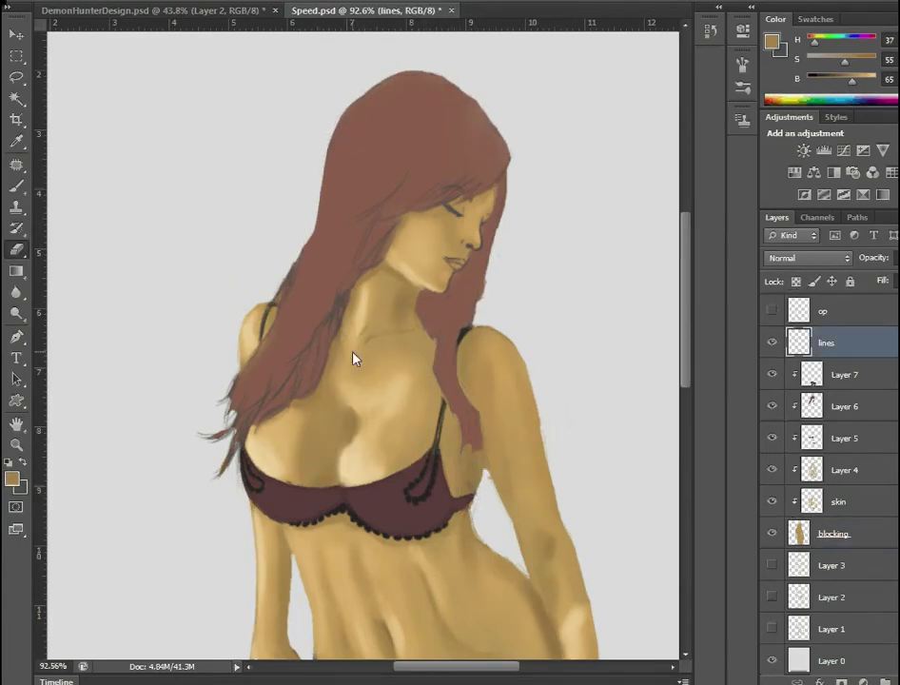
# - Erase the stray strokes beside the left hair wisps, return to the Brush, and reselect the op layer
pyautogui.moveTo(228, 476)
pyautogui.mouseDown()
pyautogui.moveTo(217, 422)
pyautogui.moveTo(253, 406)
pyautogui.moveTo(367, 264)
pyautogui.mouseUp()
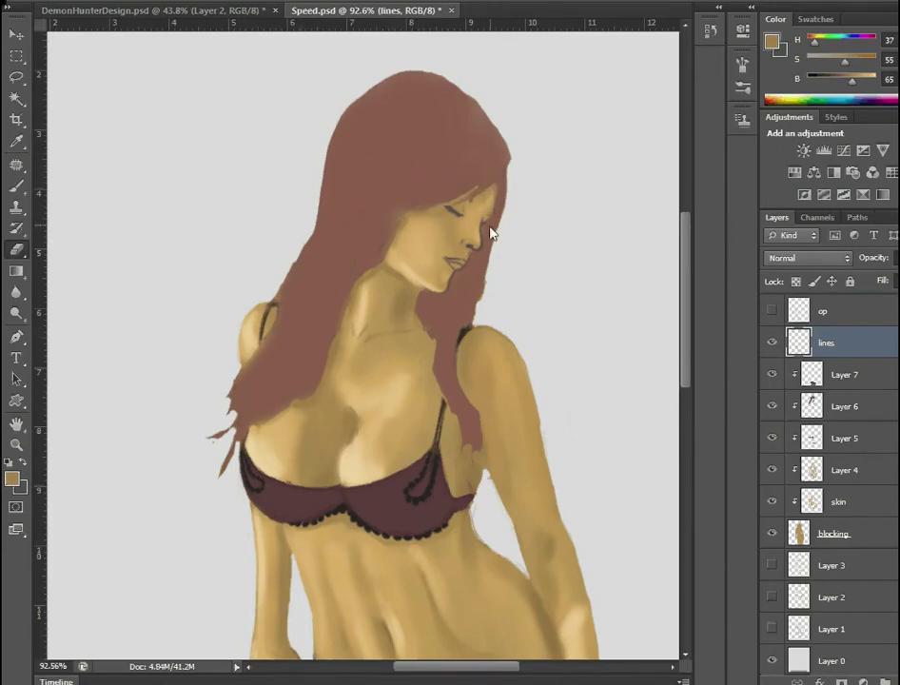
pyautogui.scroll(5, 488, 231)
pyautogui.press('b')
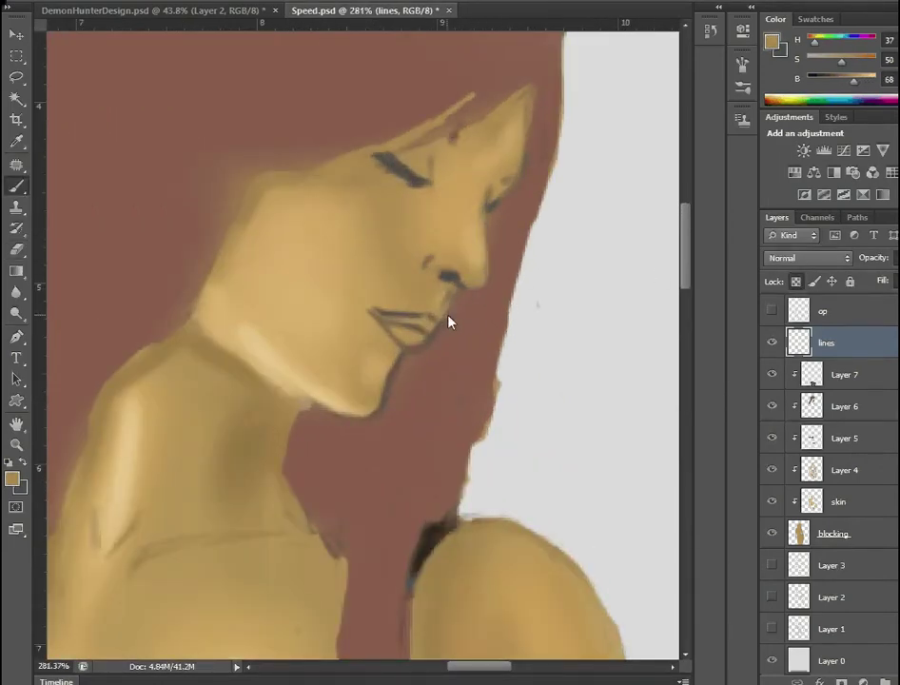
pyautogui.hotkey('ctrl', '0')
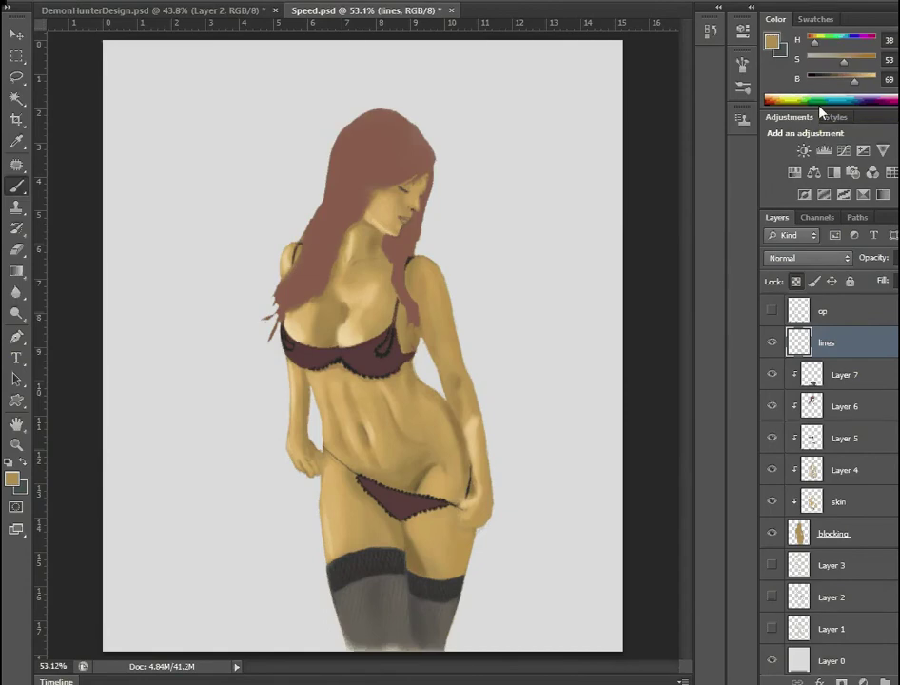
pyautogui.scroll(4, 438, 366)
pyautogui.click(774, 315)
pyautogui.scroll(2, 331, 121)
pyautogui.hotkey('alt', '[')
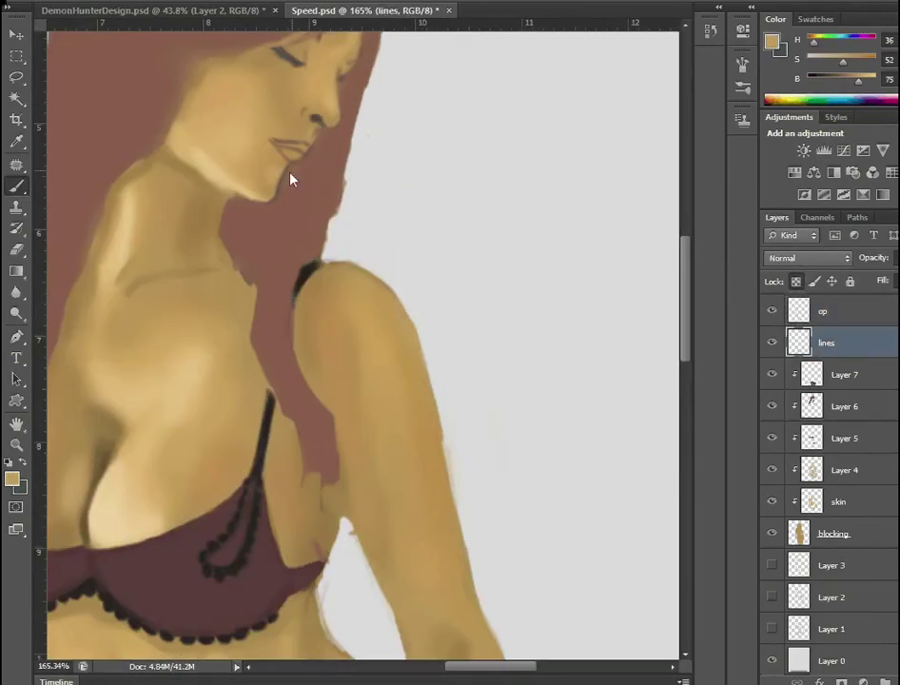
pyautogui.hotkey('alt', ']')
# - Sample dark grey-brown and paint darker, thicker lashes along the closed eye
pyautogui.hotkey('ctrl', '0')
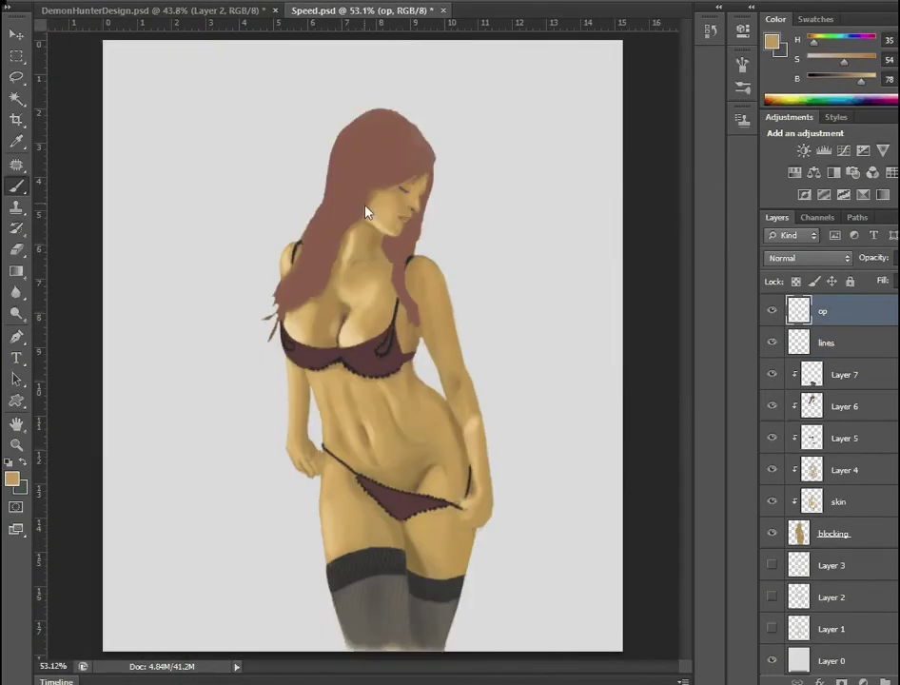
pyautogui.scroll(5, 387, 228)
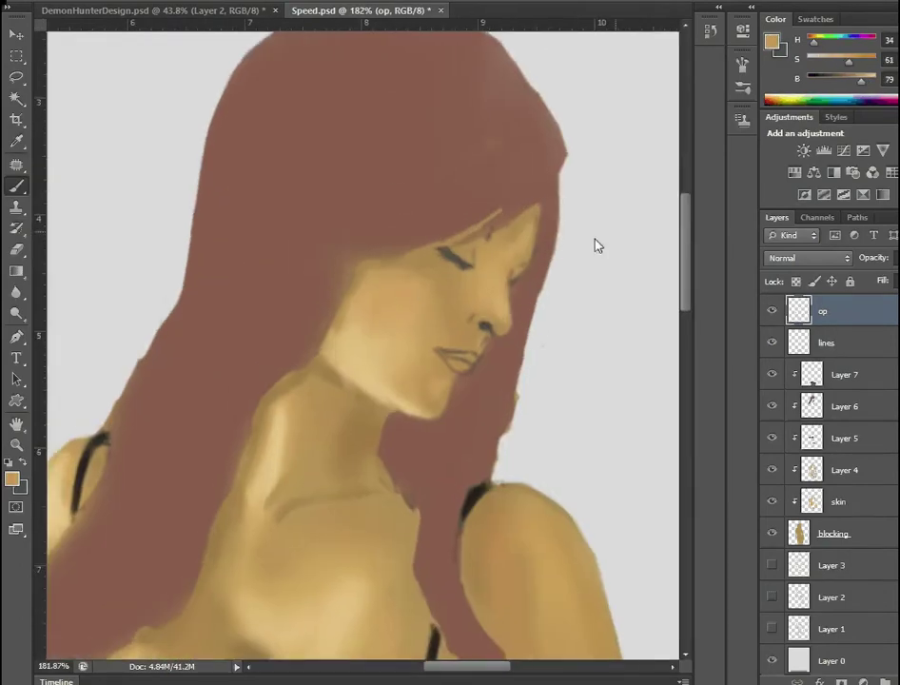
pyautogui.keyDown('alt'); pyautogui.click(427, 354); pyautogui.keyUp('alt')
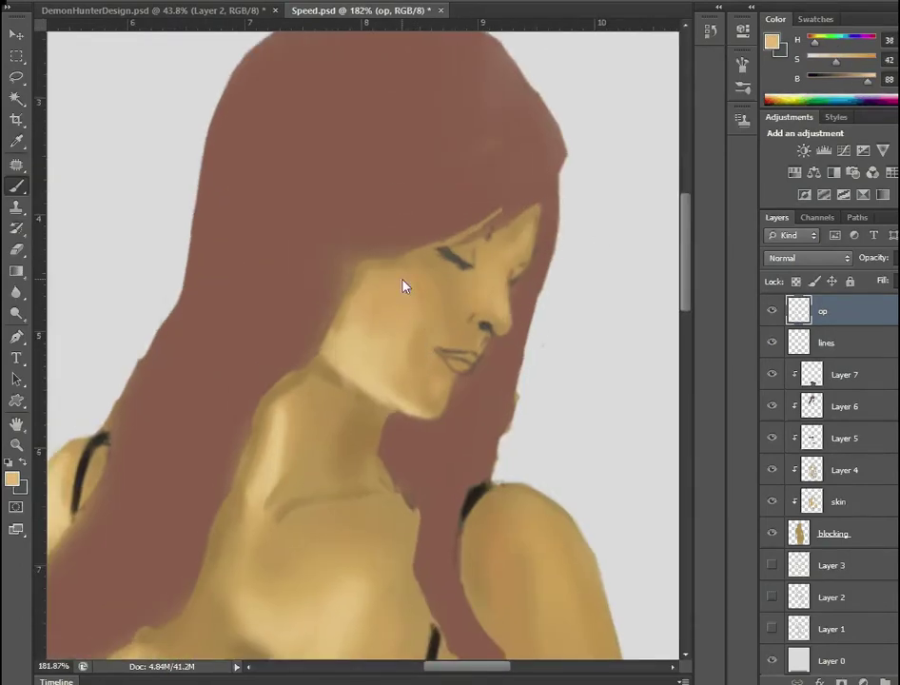
pyautogui.keyDown('alt'); pyautogui.click(431, 276); pyautogui.keyUp('alt')
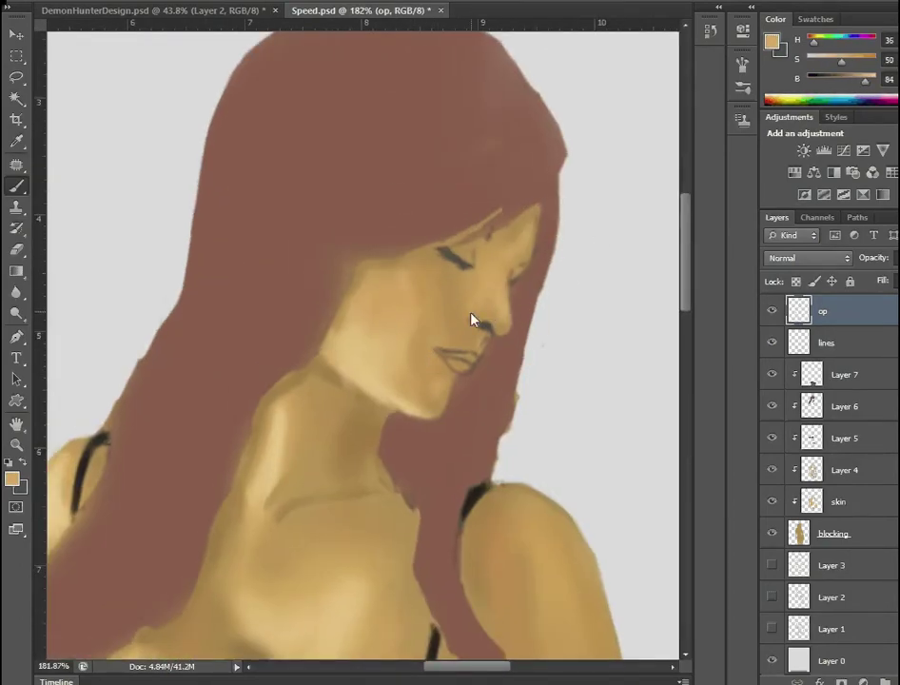
pyautogui.keyDown('alt'); pyautogui.click(458, 364); pyautogui.keyUp('alt')
pyautogui.scroll(-2, 443, 313)
pyautogui.scroll(3, 430, 275)
pyautogui.keyDown('alt'); pyautogui.click(454, 277); pyautogui.keyUp('alt')
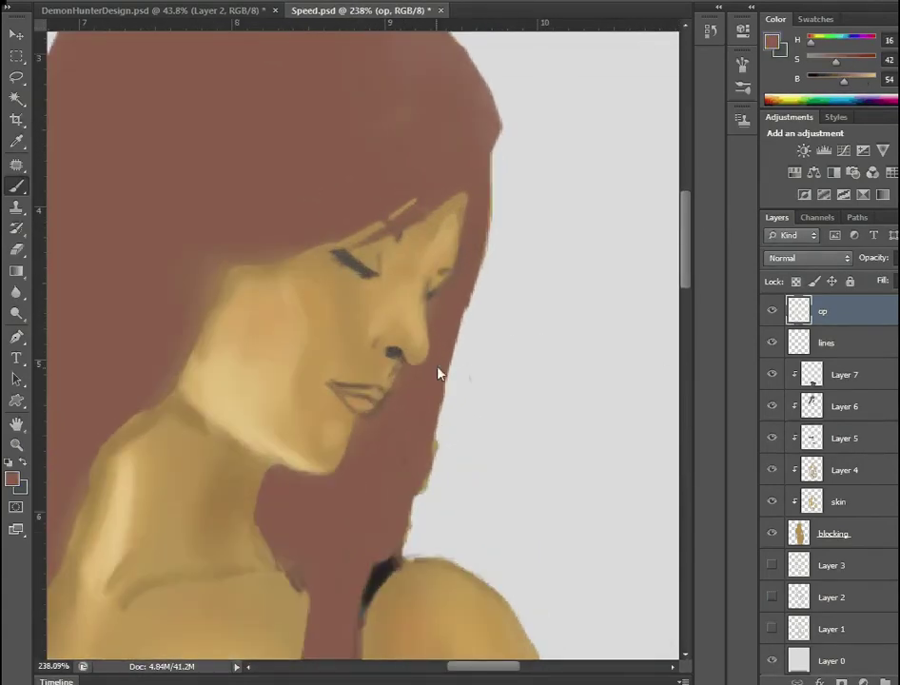
pyautogui.keyDown('alt'); pyautogui.click(345, 258); pyautogui.keyUp('alt')
pyautogui.moveTo(340, 254); pyautogui.dragTo(372, 272)
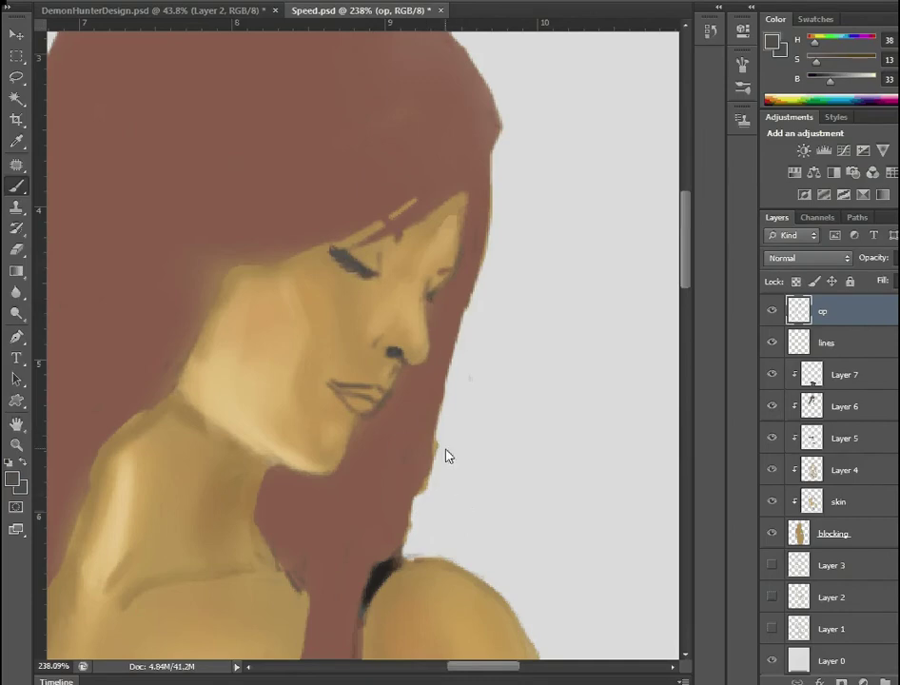
# - Select the op-to-skin layers, return to the op layer, and sample a darker torso skin shade
pyautogui.keyDown('alt'); pyautogui.click(381, 274); pyautogui.keyUp('alt')
pyautogui.scroll(-4, 380, 274)
pyautogui.keyDown('shift'); pyautogui.click(808, 501); pyautogui.keyUp('shift')
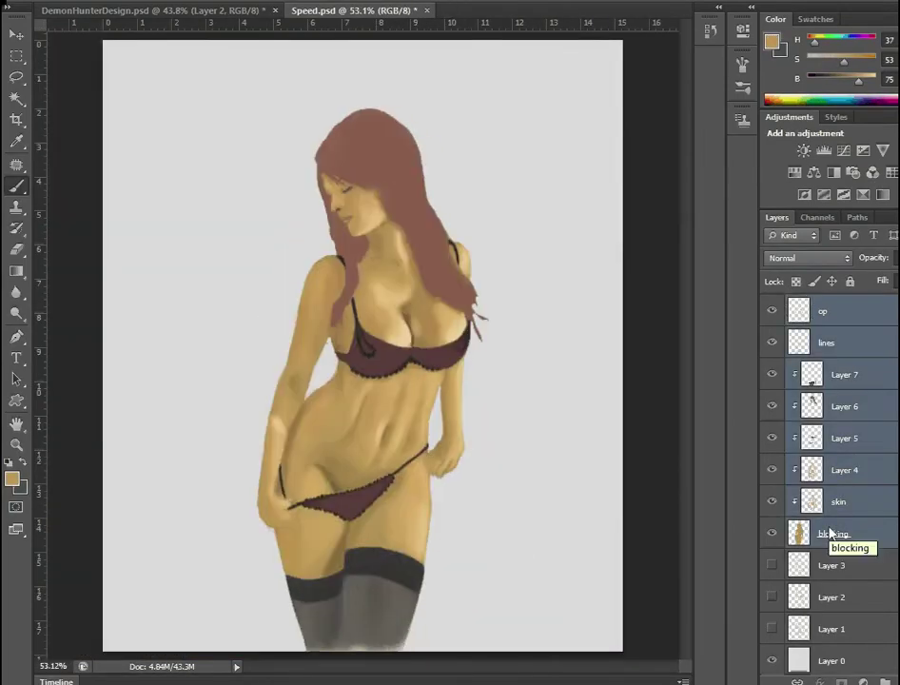
pyautogui.scroll(2, 332, 458)
pyautogui.hotkey('alt', '.')
pyautogui.scroll(1, 309, 366)
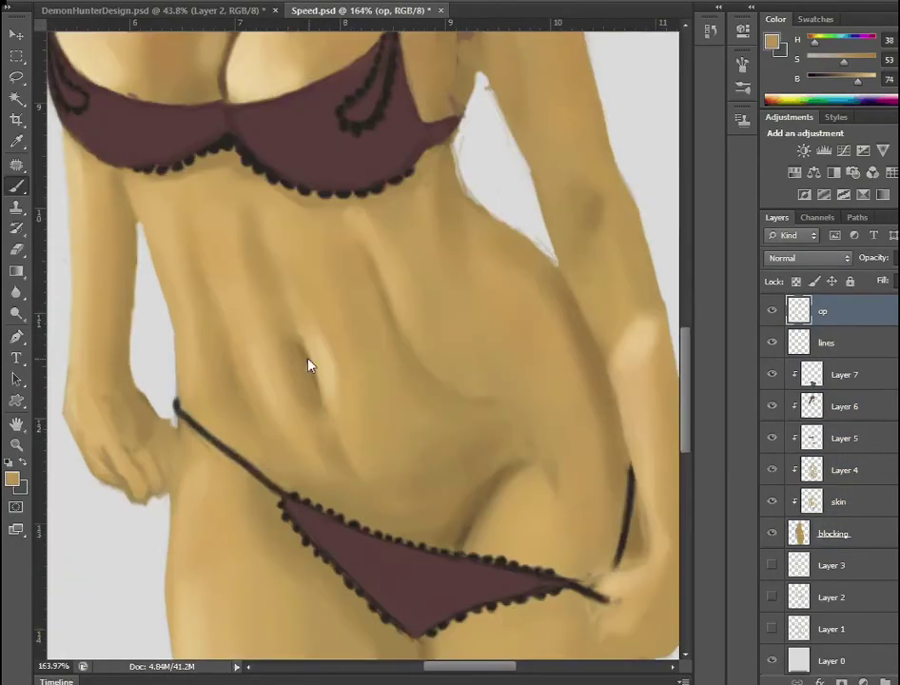
pyautogui.keyDown('alt'); pyautogui.click(269, 474); pyautogui.keyUp('alt')
pyautogui.scroll(-3, 301, 493)
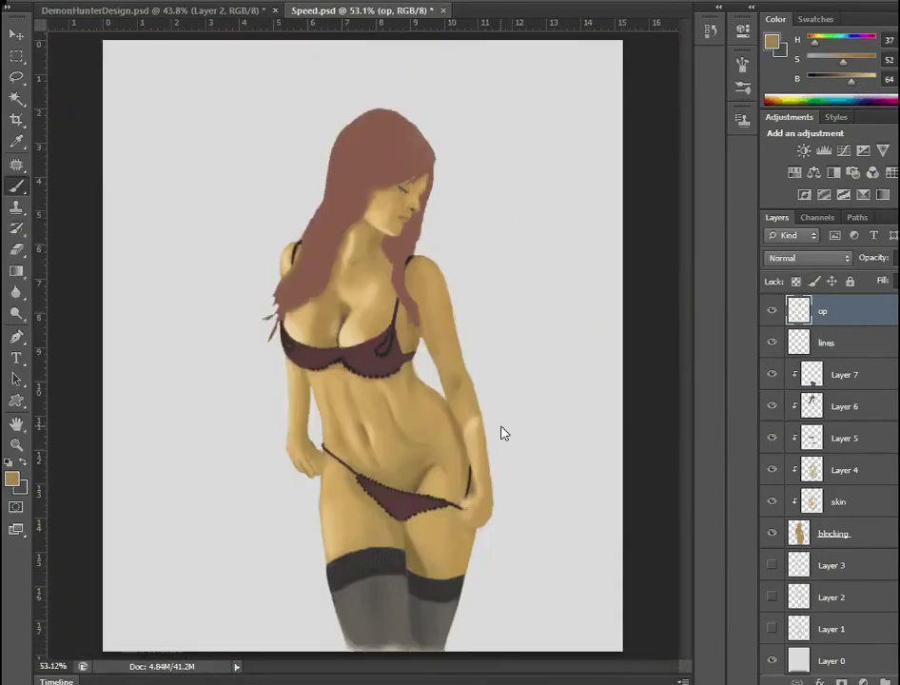
pyautogui.scroll(2, 408, 235)
# - Choose a deep red-brown in the Color Picker and paint the upper lip
pyautogui.scroll(2, 408, 235)
pyautogui.click(772, 40)
pyautogui.moveTo(625, 73); pyautogui.dragTo(643, 122)
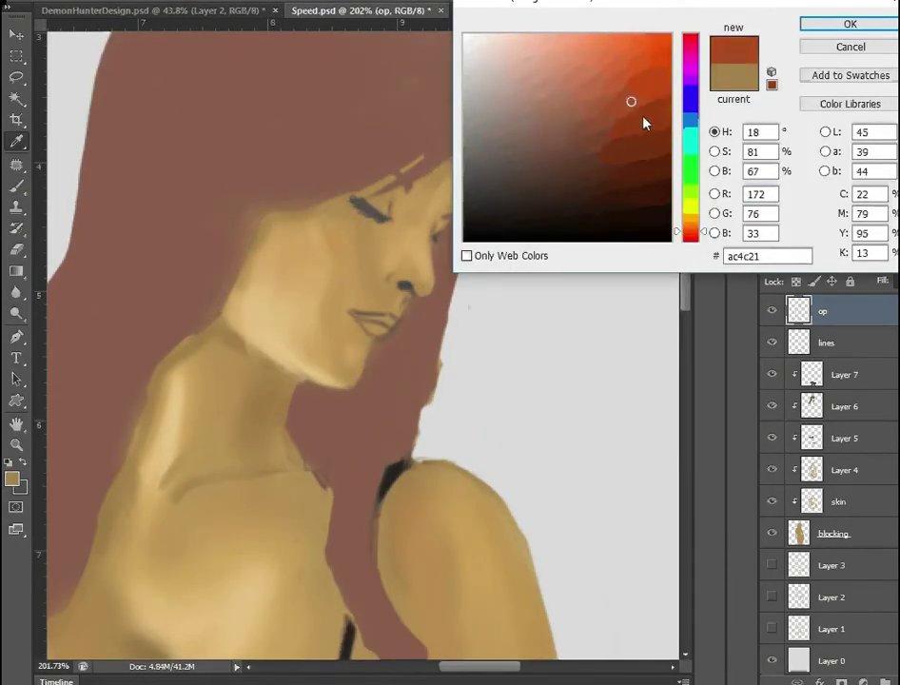
pyautogui.press('Return')
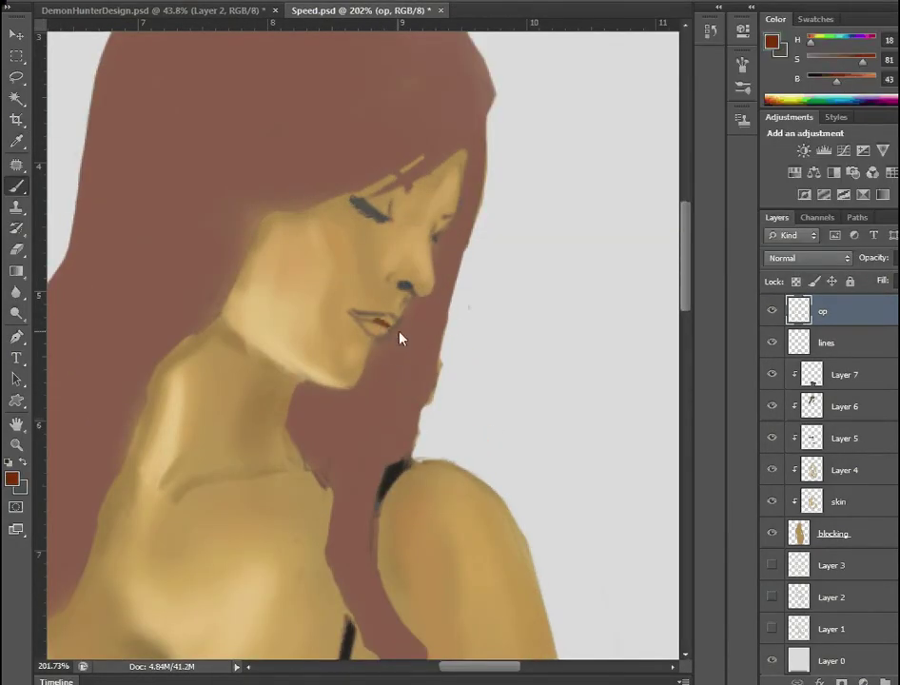
pyautogui.moveTo(836, 82); pyautogui.dragTo(845, 82)
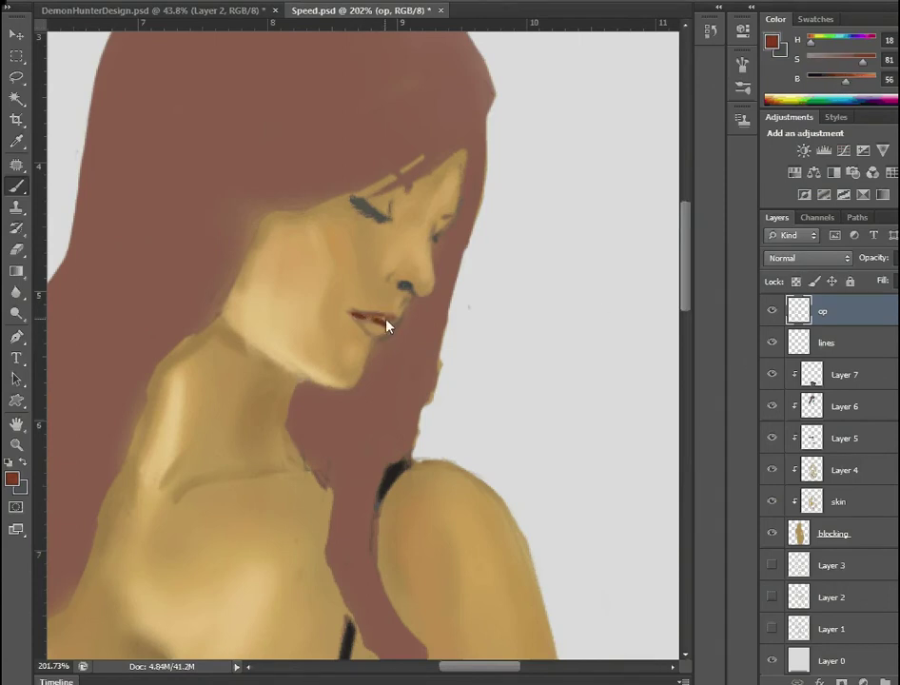
pyautogui.moveTo(350, 312)
pyautogui.mouseDown()
pyautogui.moveTo(398, 327)
pyautogui.moveTo(367, 335)
pyautogui.mouseUp()
# - Repaint the lips smoother and fuller on the op layer with a lighter red
pyautogui.hotkey('alt', '[')
pyautogui.press('e')
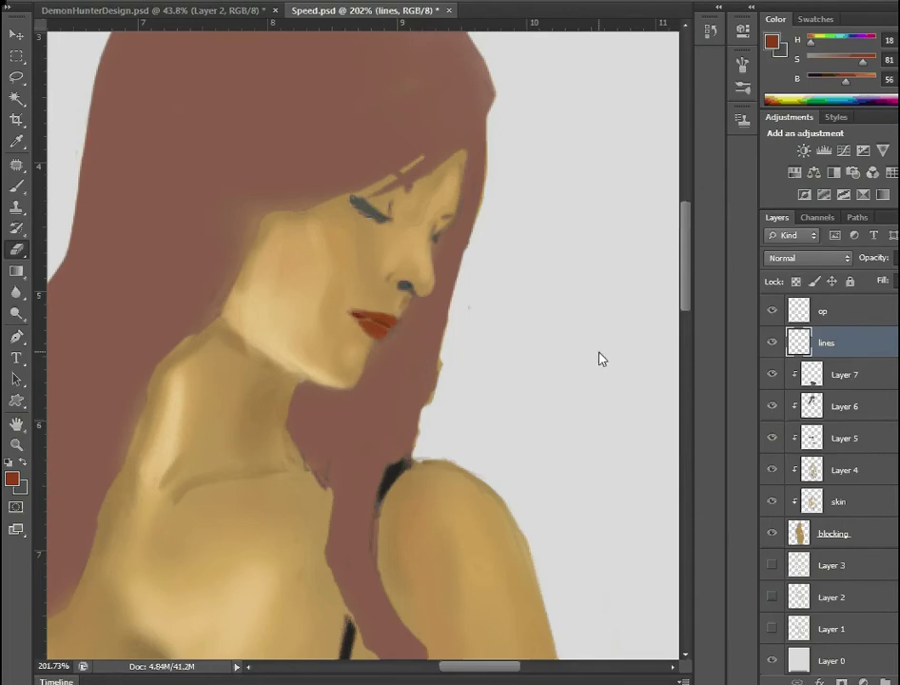
pyautogui.hotkey('ctrl', '0')
pyautogui.scroll(5, 402, 198)
pyautogui.hotkey('alt', ']')
pyautogui.press('b')
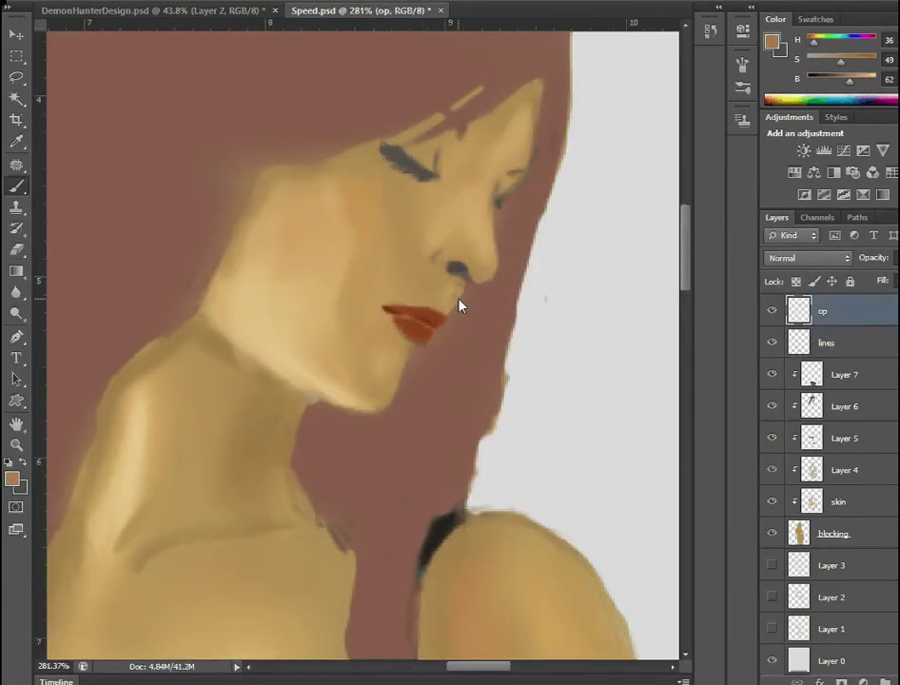
pyautogui.scroll(-5, 437, 286)
pyautogui.scroll(5, 409, 381)
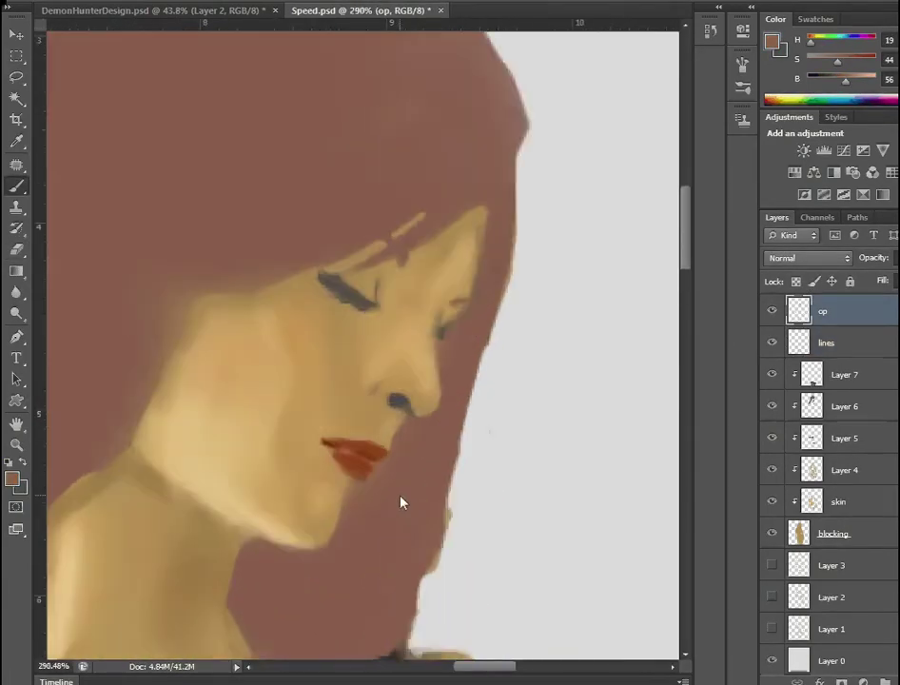
pyautogui.scroll(2, 390, 466)
pyautogui.keyDown('alt'); pyautogui.click(382, 448); pyautogui.keyUp('alt')
pyautogui.keyDown('alt'); pyautogui.click(305, 424); pyautogui.keyUp('alt')
pyautogui.keyDown('alt'); pyautogui.click(342, 456); pyautogui.keyUp('alt')
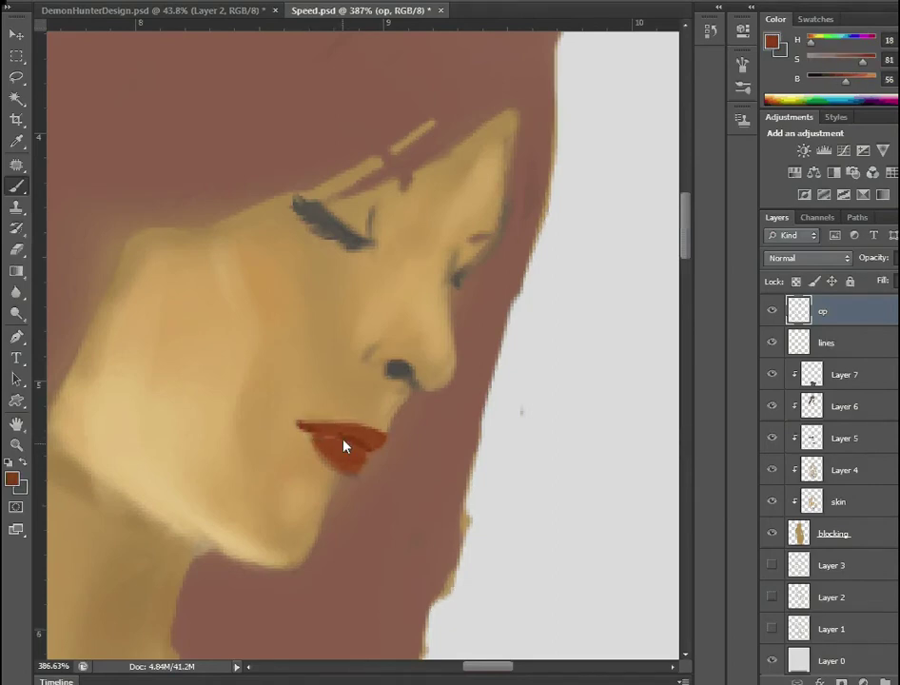
pyautogui.moveTo(345, 445); pyautogui.dragTo(348, 468)
pyautogui.keyDown('alt'); pyautogui.click(372, 435); pyautogui.keyUp('alt')
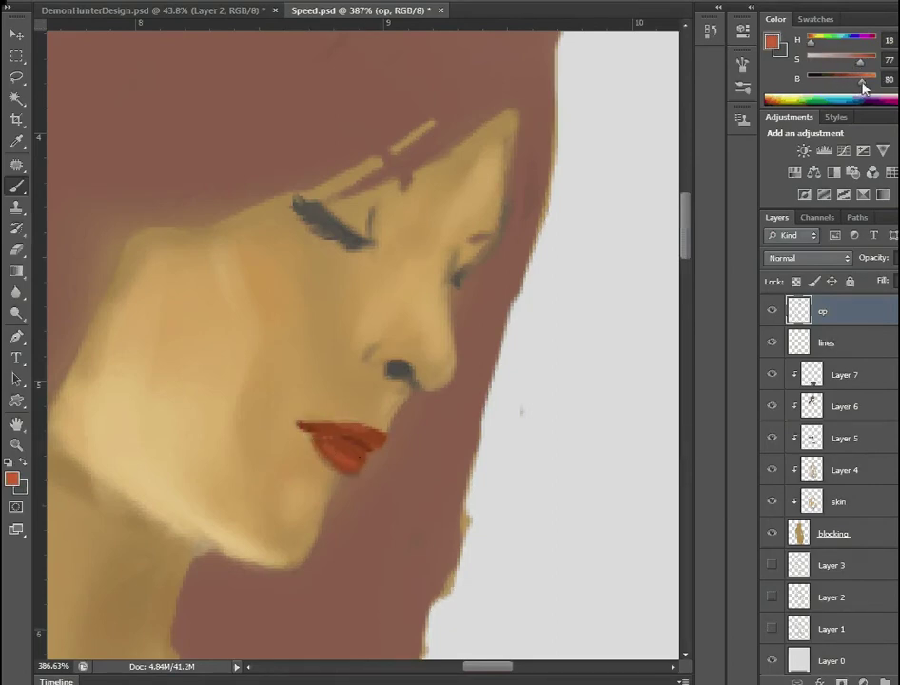
# - Sample the hair brown with a soft round brush and paint darker streaks across the bangs
pyautogui.hotkey('ctrl', '0')
pyautogui.scroll(4, 311, 184)
pyautogui.keyDown('alt'); pyautogui.click(401, 272); pyautogui.keyUp('alt')
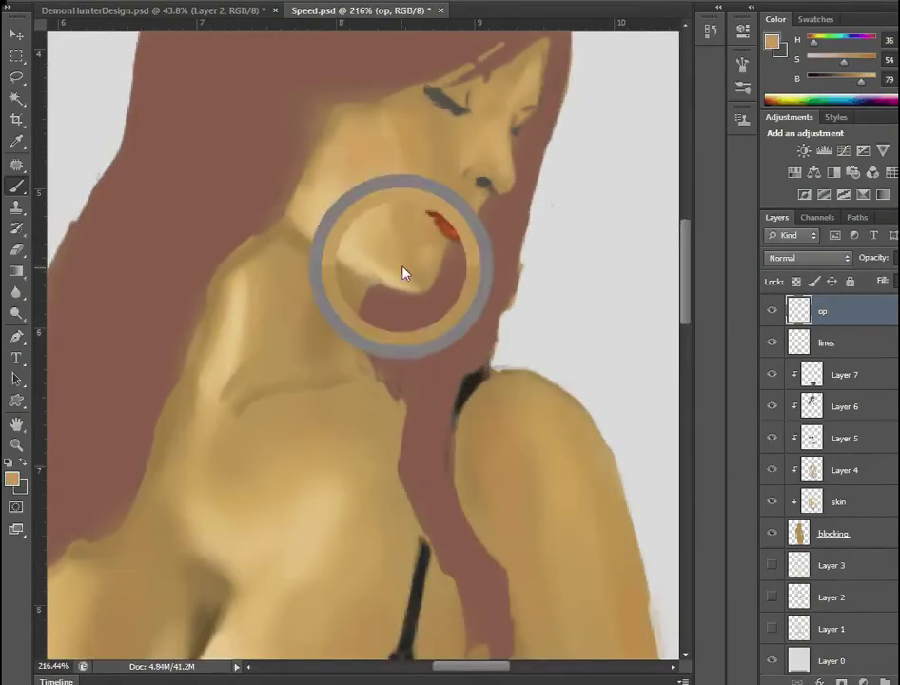
pyautogui.scroll(-1, 379, 381)
pyautogui.rightClick(344, 264)
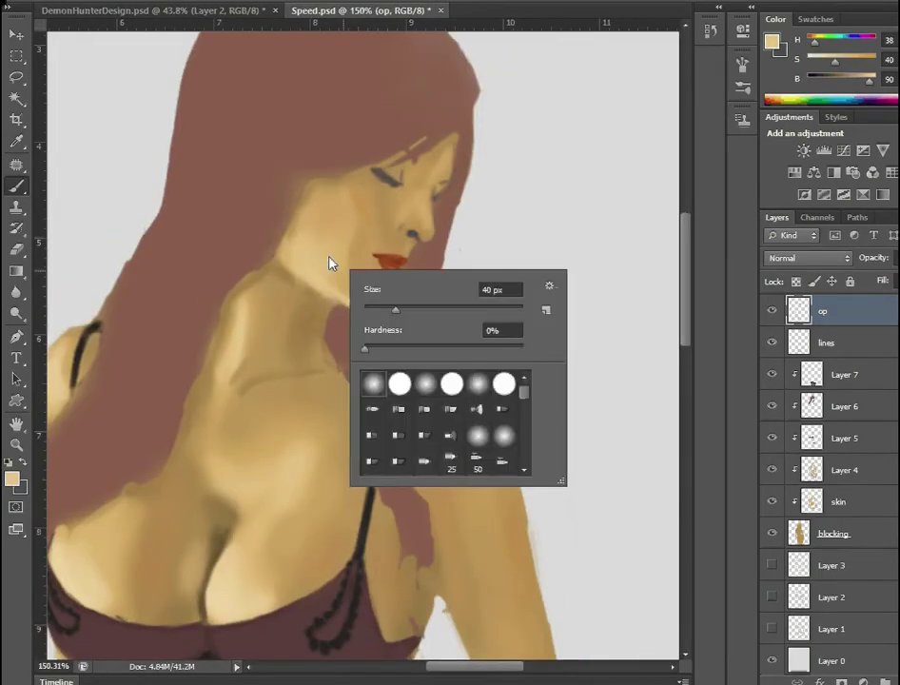
pyautogui.press('Escape')
pyautogui.moveTo(255, 376); pyautogui.dragTo(236, 268)
pyautogui.keyDown('alt'); pyautogui.click(236, 268); pyautogui.keyUp('alt')
pyautogui.scroll(5, 236, 269)
pyautogui.keyDown('alt'); pyautogui.click(381, 267); pyautogui.keyUp('alt')
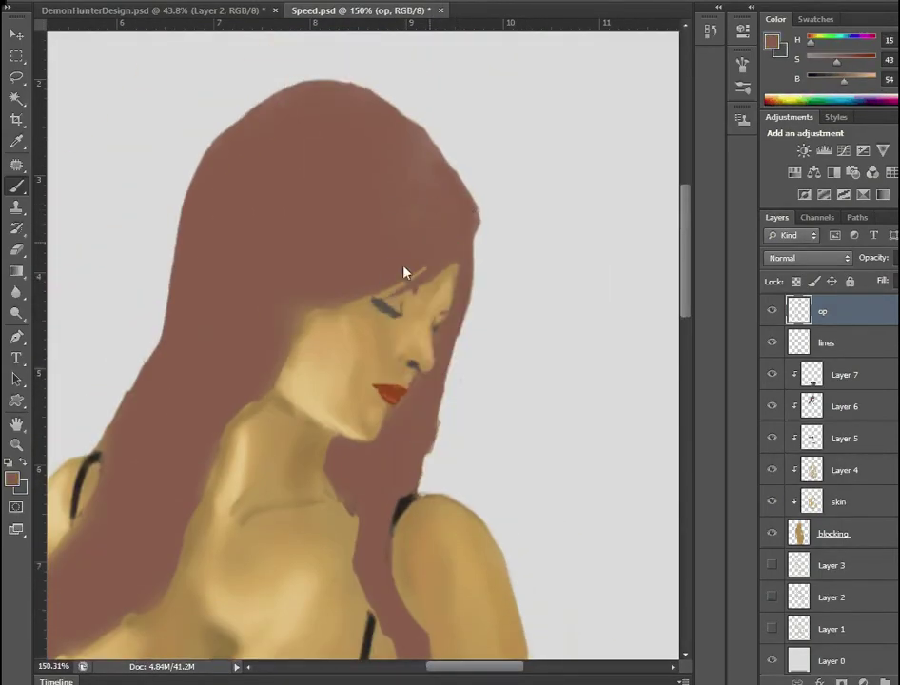
pyautogui.moveTo(447, 219)
pyautogui.mouseDown()
pyautogui.moveTo(322, 301)
pyautogui.moveTo(426, 237)
pyautogui.mouseUp()
# - Paint hair strands over the neck and chin, and erase the outer hair edge on the blocking layer
pyautogui.moveTo(335, 440); pyautogui.dragTo(341, 452)
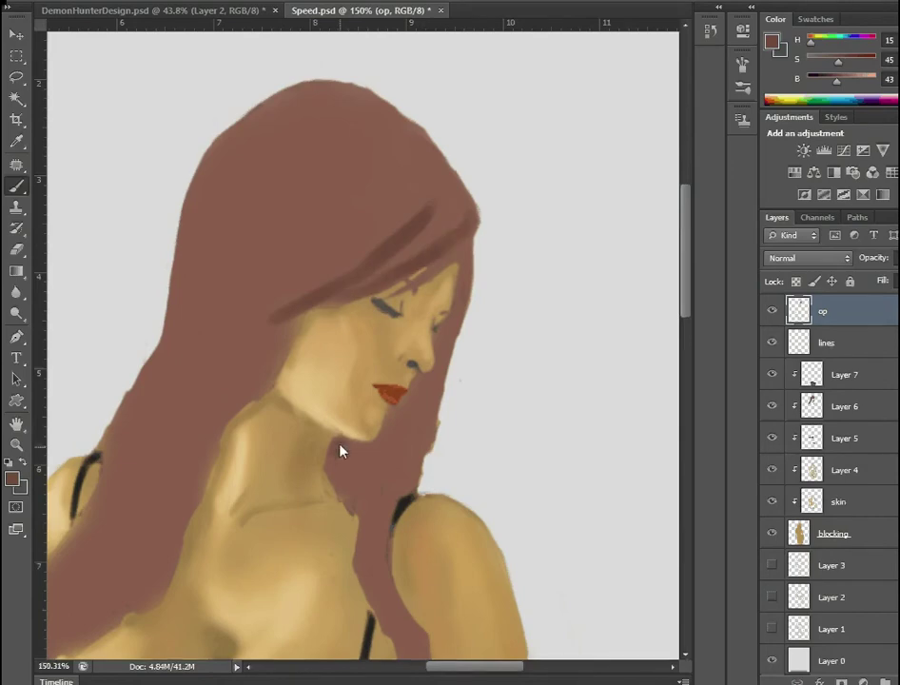
pyautogui.scroll(4, 433, 418)
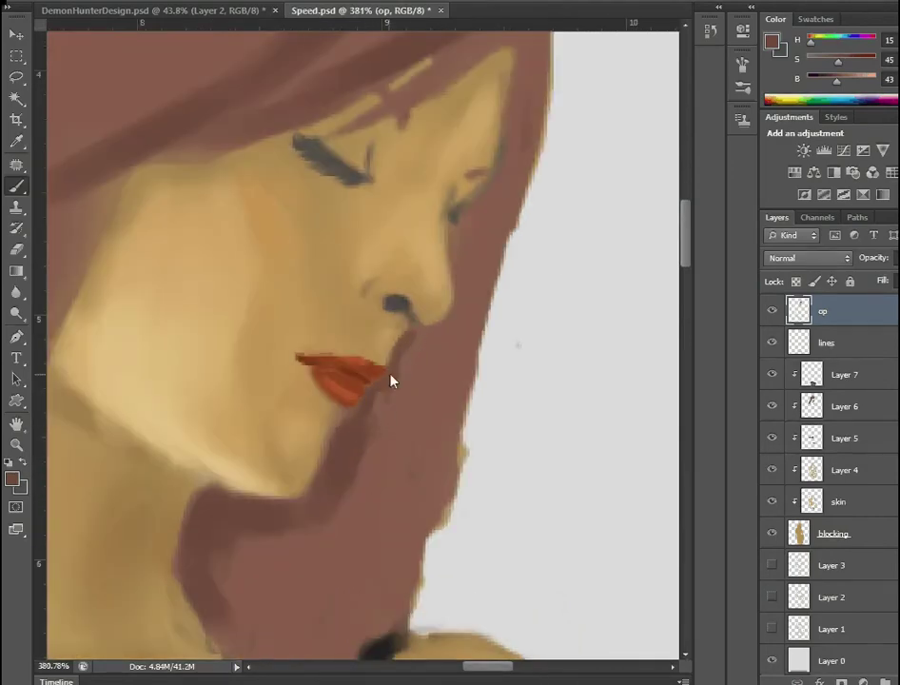
pyautogui.scroll(-3, 362, 285)
pyautogui.scroll(1, 333, 188)
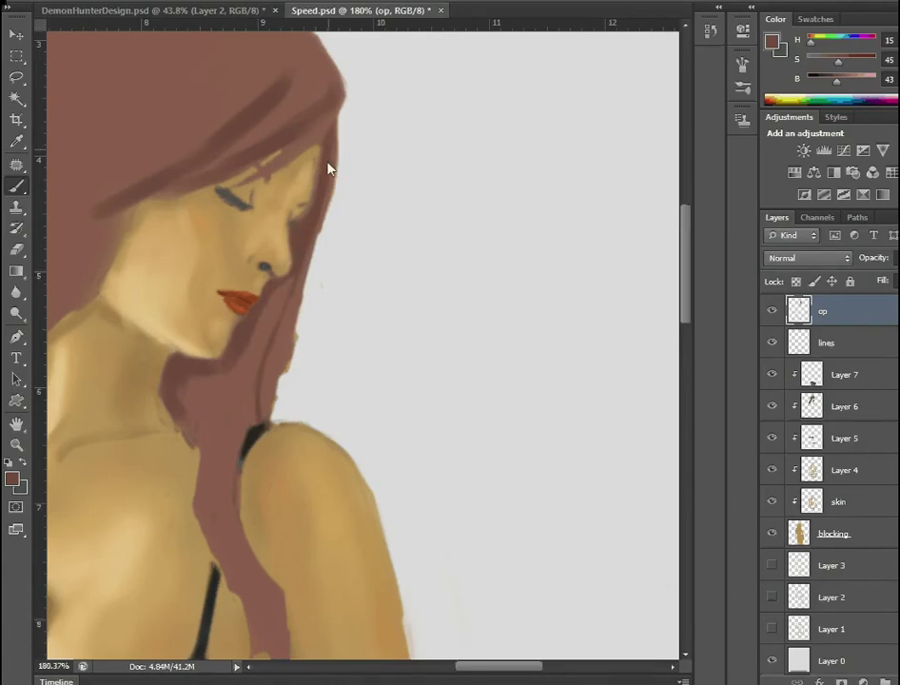
pyautogui.moveTo(272, 276)
pyautogui.mouseDown()
pyautogui.moveTo(286, 305)
pyautogui.moveTo(281, 371)
pyautogui.mouseUp()
pyautogui.keyDown('ctrl'); pyautogui.click(344, 143); pyautogui.keyUp('ctrl')
pyautogui.press('e')
pyautogui.scroll(-5, 324, 288)
pyautogui.scroll(5, 385, 226)
pyautogui.keyDown('ctrl'); pyautogui.click(301, 286); pyautogui.keyUp('ctrl')
pyautogui.press('b')
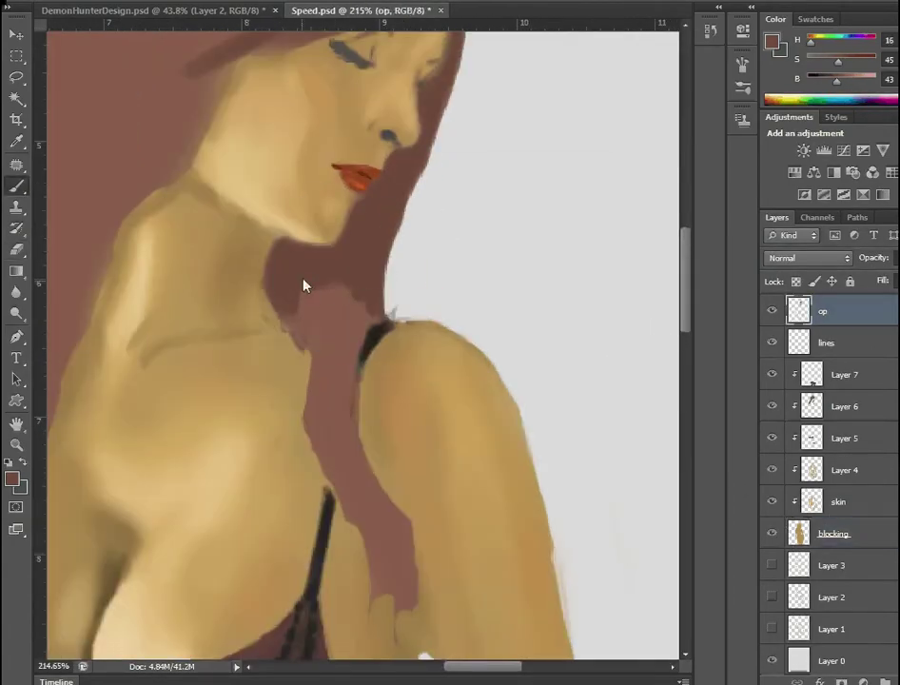
# - Paint lighter brown hair strands flowing down over the shoulder
pyautogui.click(837, 83)
pyautogui.moveTo(361, 341); pyautogui.dragTo(333, 447)
pyautogui.moveTo(308, 349); pyautogui.dragTo(363, 585)
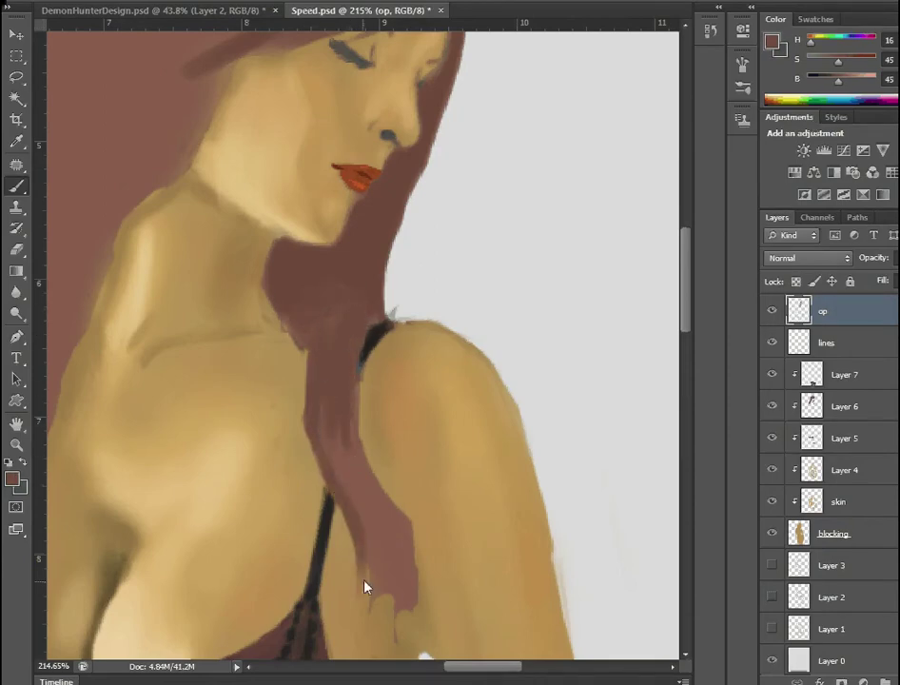
pyautogui.scroll(-5, 371, 495)
pyautogui.scroll(-2, 370, 493)
pyautogui.moveTo(420, 297); pyautogui.dragTo(432, 451)
pyautogui.moveTo(380, 190); pyautogui.dragTo(398, 395)
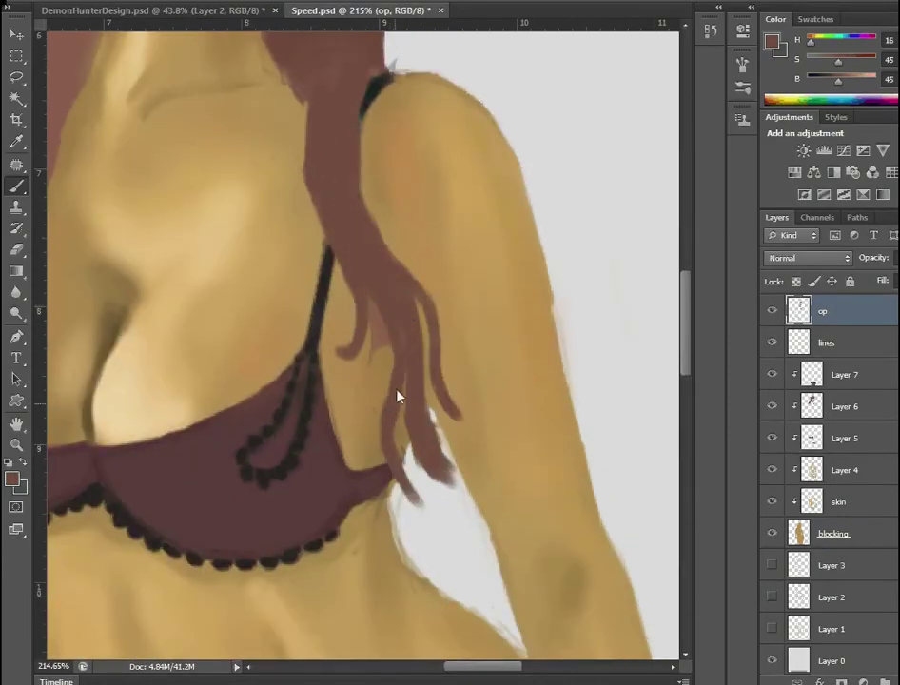
pyautogui.moveTo(390, 323); pyautogui.dragTo(356, 413)
pyautogui.hotkey('ctrl', '0')
pyautogui.scroll(5, 377, 300)
# - Sample skin and bra tones, erase on the lines layer, then return to the op layer
pyautogui.keyDown('alt'); pyautogui.click(464, 514); pyautogui.keyUp('alt')
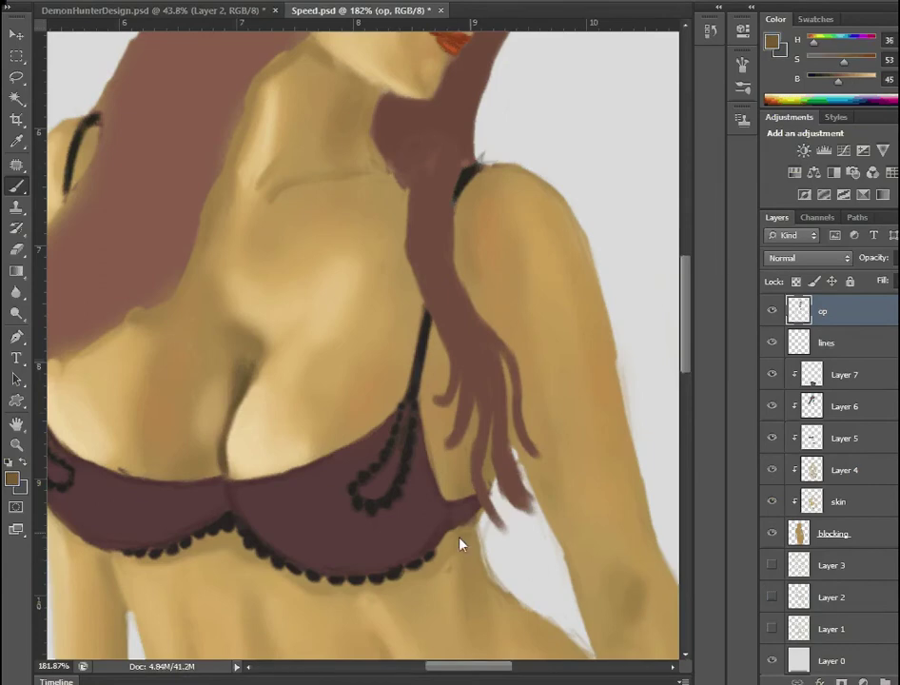
pyautogui.hotkey('ctrl', '0')
pyautogui.scroll(5, 442, 375)
pyautogui.keyDown('alt'); pyautogui.click(287, 562); pyautogui.keyUp('alt')
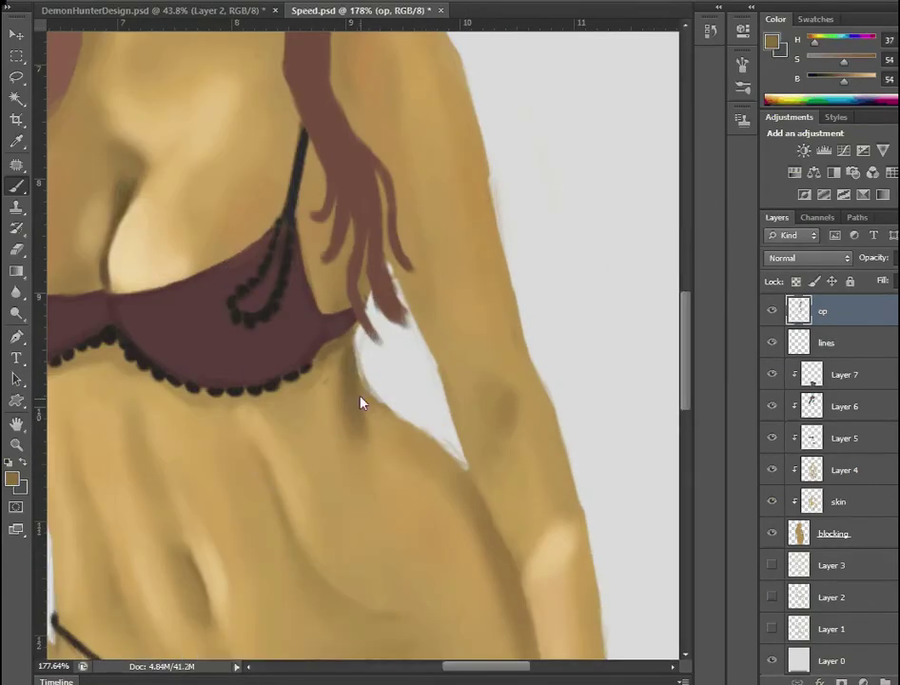
pyautogui.hotkey('ctrl', '0')
pyautogui.scroll(5, 416, 396)
pyautogui.keyDown('alt'); pyautogui.click(291, 395); pyautogui.keyUp('alt')
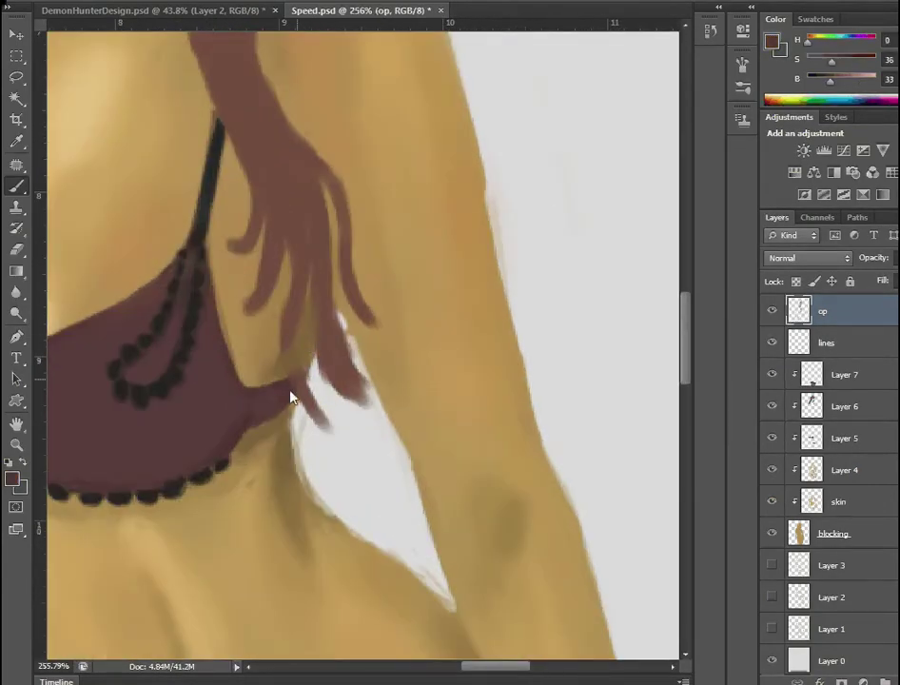
pyautogui.press('e')
pyautogui.click(818, 342)
pyautogui.hotkey('alt', ']')
pyautogui.press('b')
# - Extend and thicken the hair strand downward in dark brown, then change the brush preset
pyautogui.keyDown('alt'); pyautogui.click(330, 290); pyautogui.keyUp('alt')
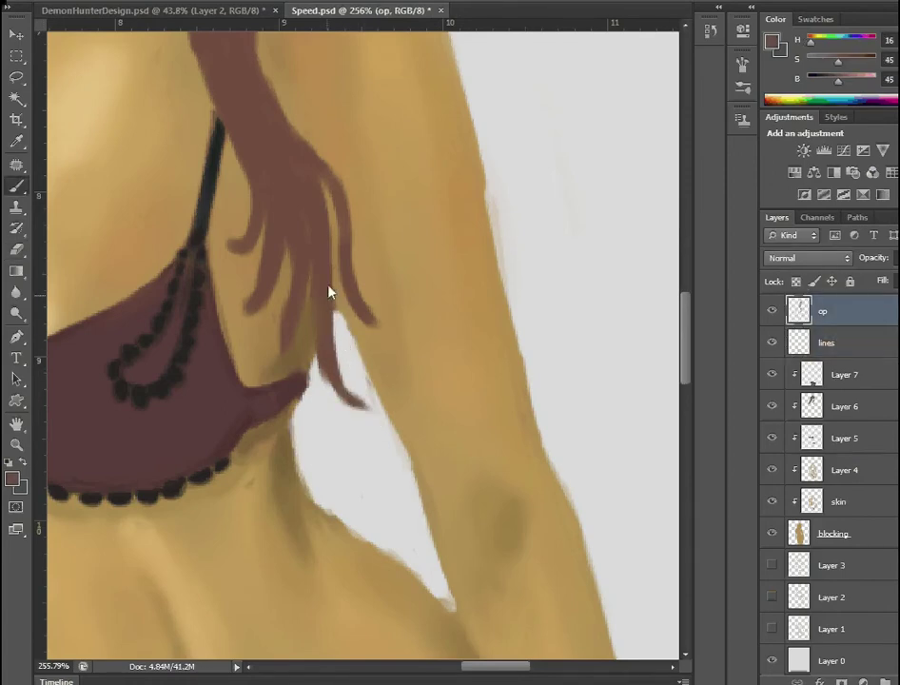
pyautogui.scroll(3, 305, 304)
pyautogui.moveTo(267, 233); pyautogui.dragTo(289, 367)
pyautogui.keyDown('alt'); pyautogui.click(285, 582); pyautogui.keyUp('alt')
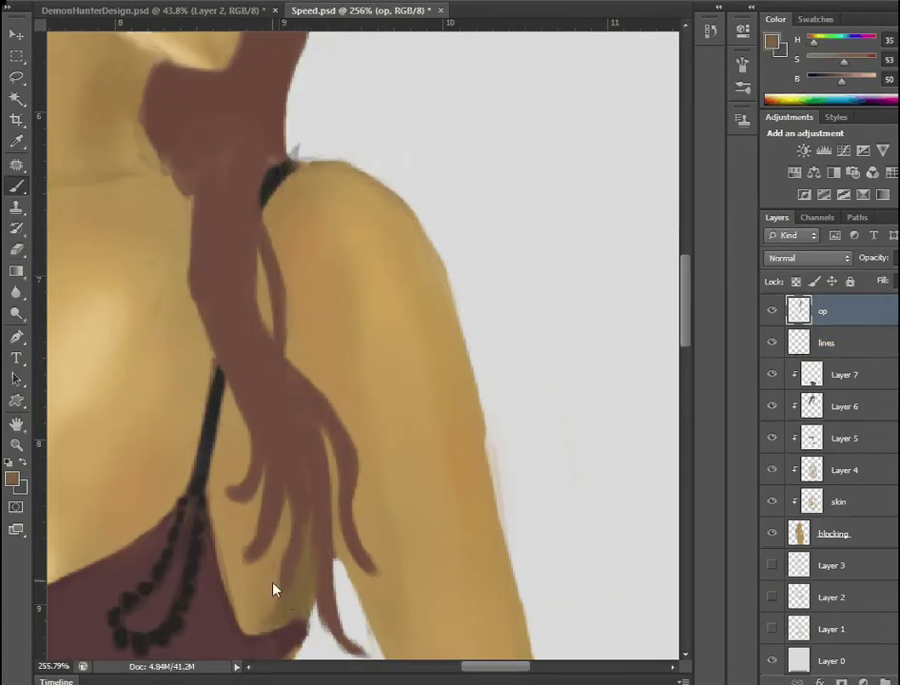
pyautogui.rightClick(309, 524)
pyautogui.doubleClick(353, 591)
pyautogui.rightClick(286, 556)
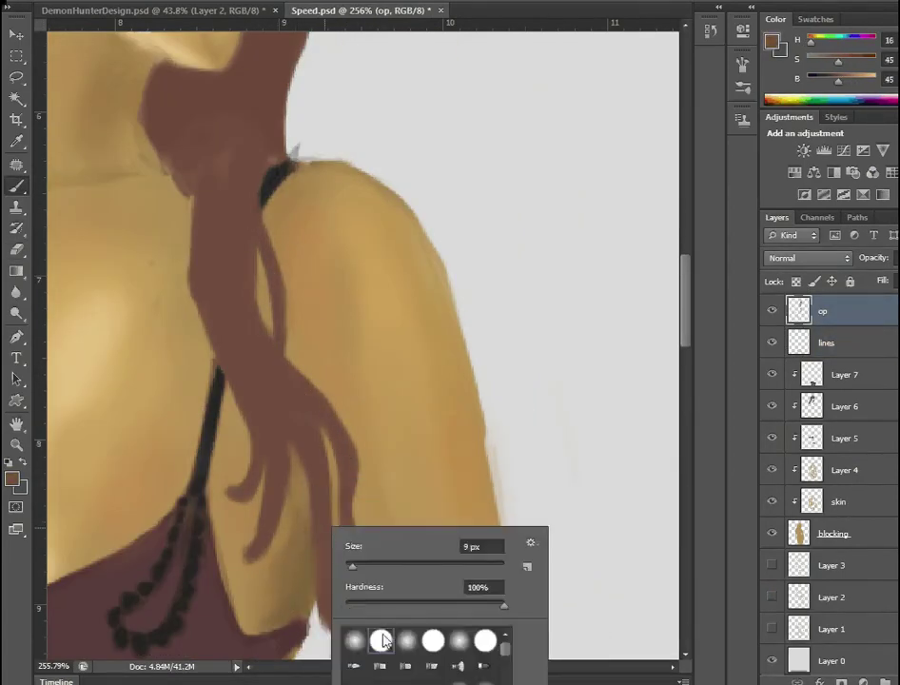
pyautogui.press('Return')
pyautogui.scroll(-5, 478, 491)
pyautogui.scroll(5, 413, 257)
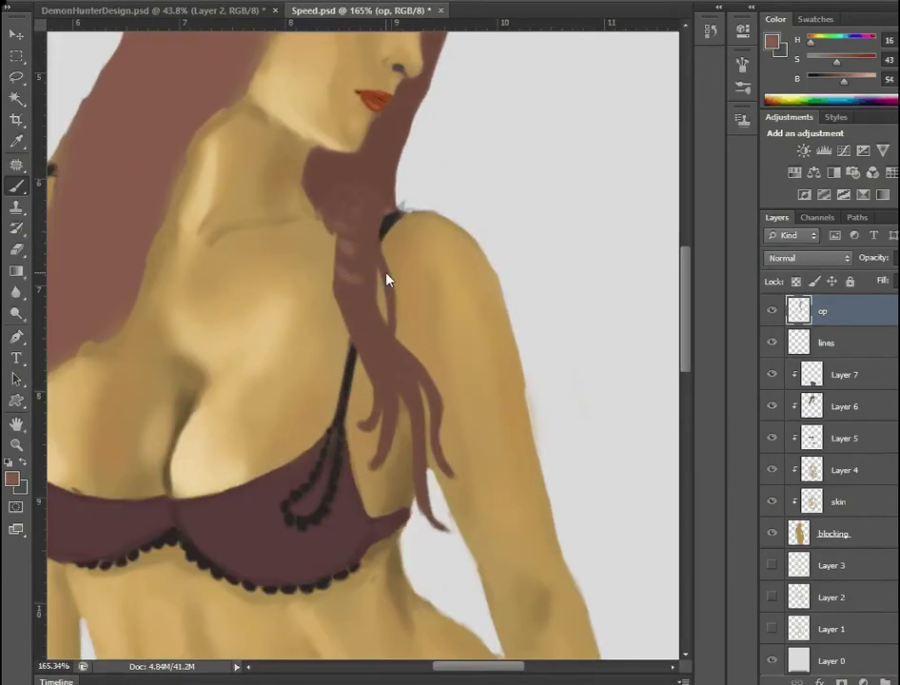
pyautogui.scroll(-1, 373, 409)
pyautogui.scroll(2, 385, 447)
# - Sample tan skin and reddish-brown hair tones around the shoulder hair
pyautogui.keyDown('alt'); pyautogui.click(388, 464); pyautogui.keyUp('alt')
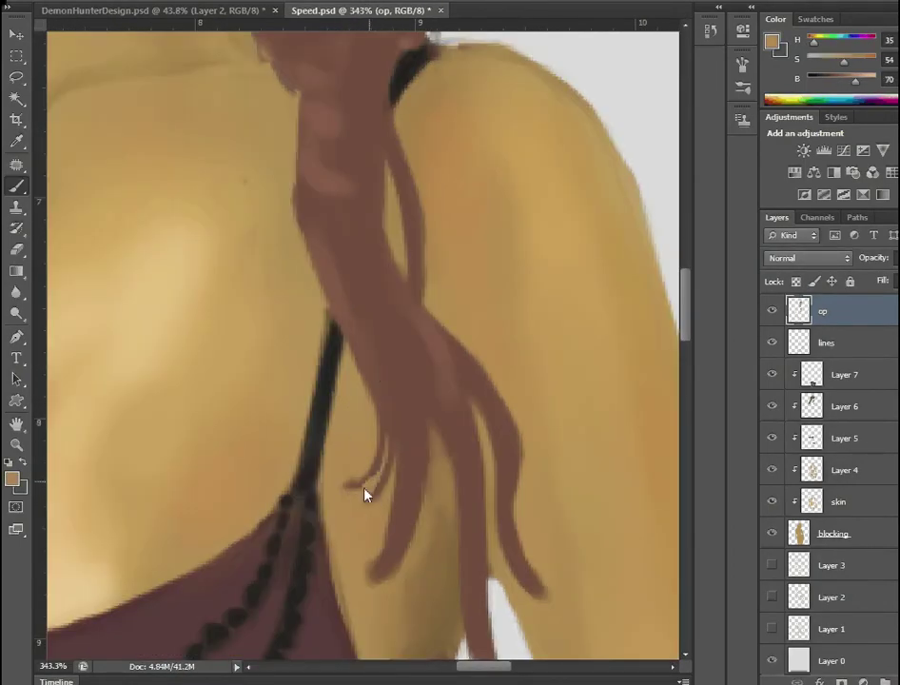
pyautogui.scroll(-3, 459, 390)
pyautogui.scroll(2, 457, 390)
pyautogui.keyDown('alt'); pyautogui.click(267, 184); pyautogui.keyUp('alt')
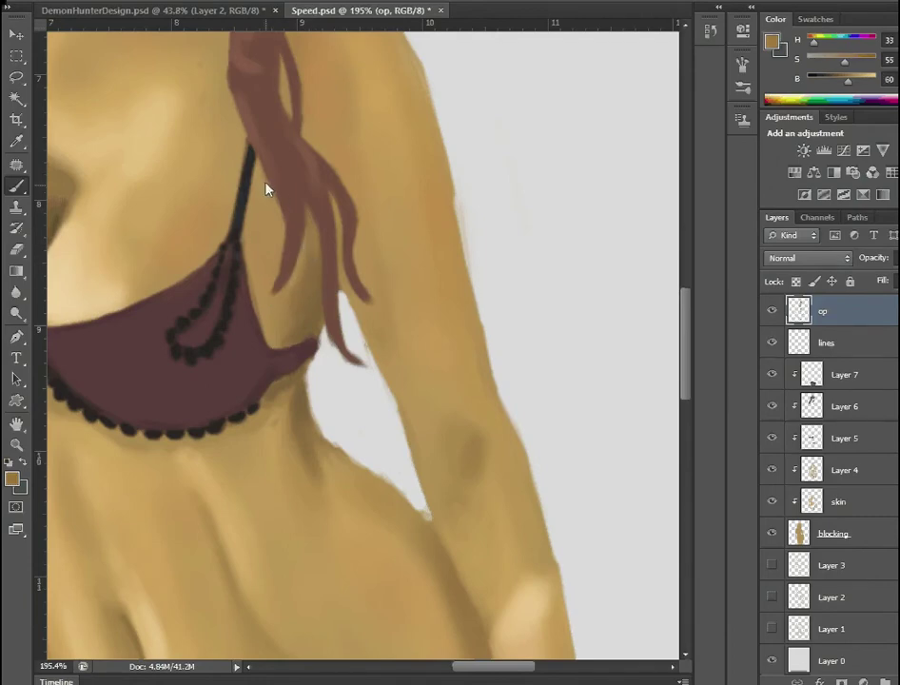
pyautogui.scroll(-5, 268, 184)
pyautogui.keyDown('alt'); pyautogui.click(322, 253); pyautogui.keyUp('alt')
pyautogui.scroll(3, 321, 253)
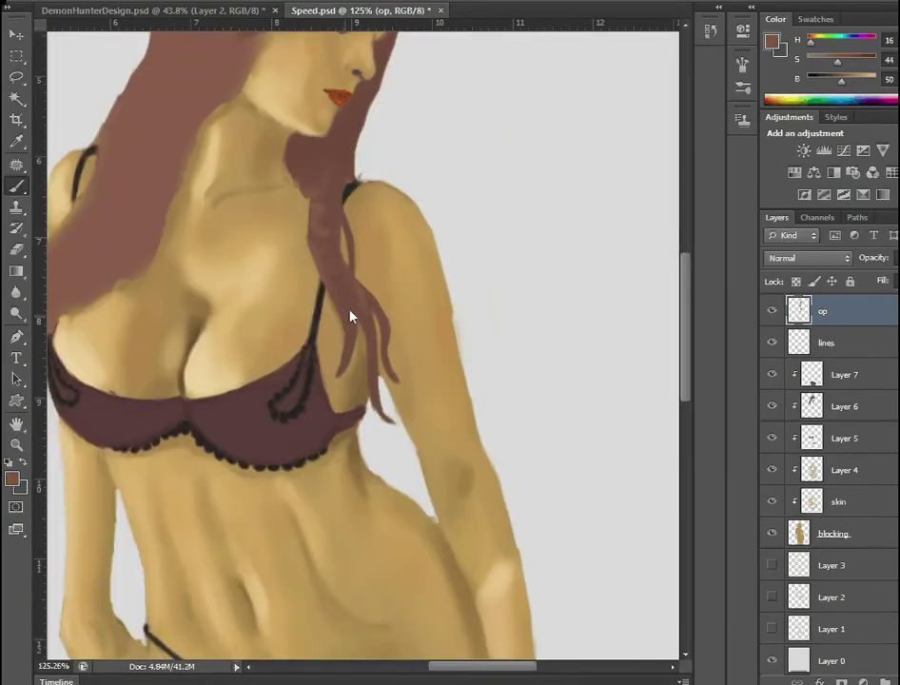
pyautogui.scroll(-1, 335, 203)
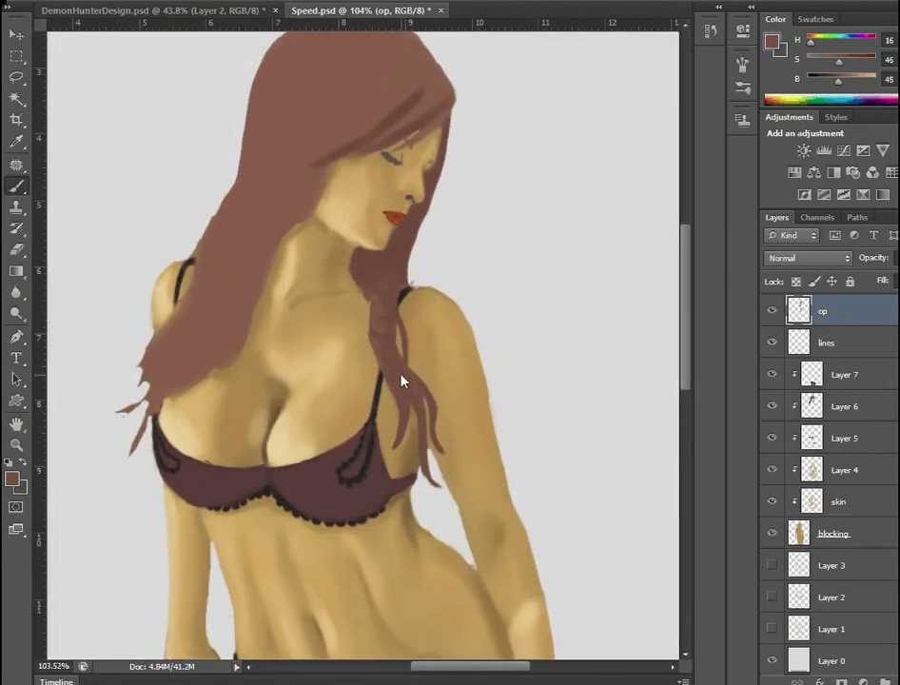
pyautogui.keyDown('alt'); pyautogui.click(386, 388); pyautogui.keyUp('alt')
pyautogui.keyDown('alt'); pyautogui.click(395, 257); pyautogui.keyUp('alt')
pyautogui.scroll(-3, 395, 299)
pyautogui.scroll(3, 448, 258)
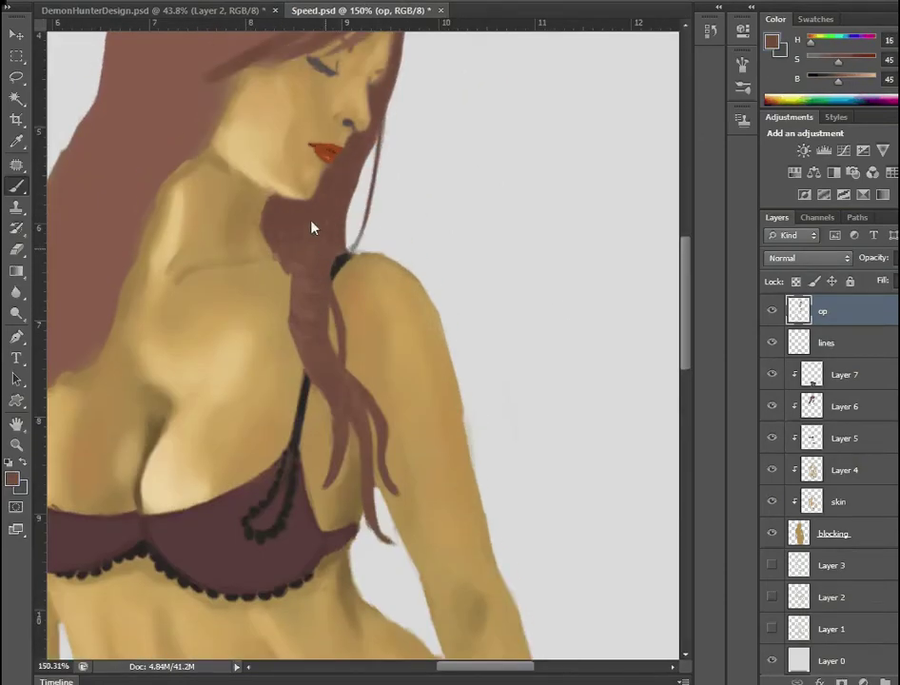
pyautogui.scroll(1, 315, 237)
pyautogui.scroll(2, 473, 255)
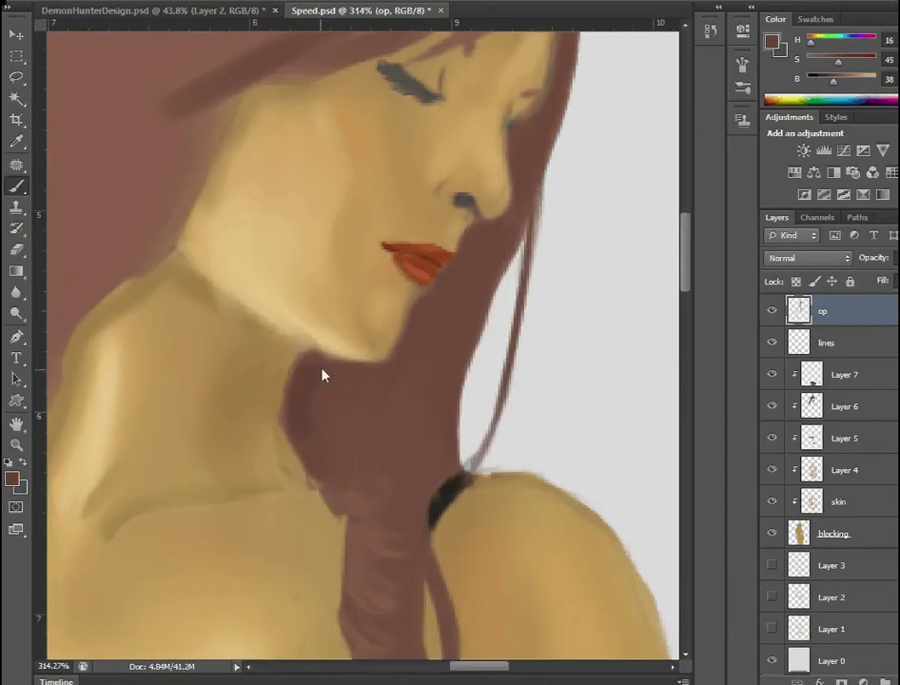
pyautogui.scroll(-1, 562, 173)
# - Paint flyaway strands on the hair's left side, erasing a stray strand and repainting it
pyautogui.scroll(-4, 377, 116)
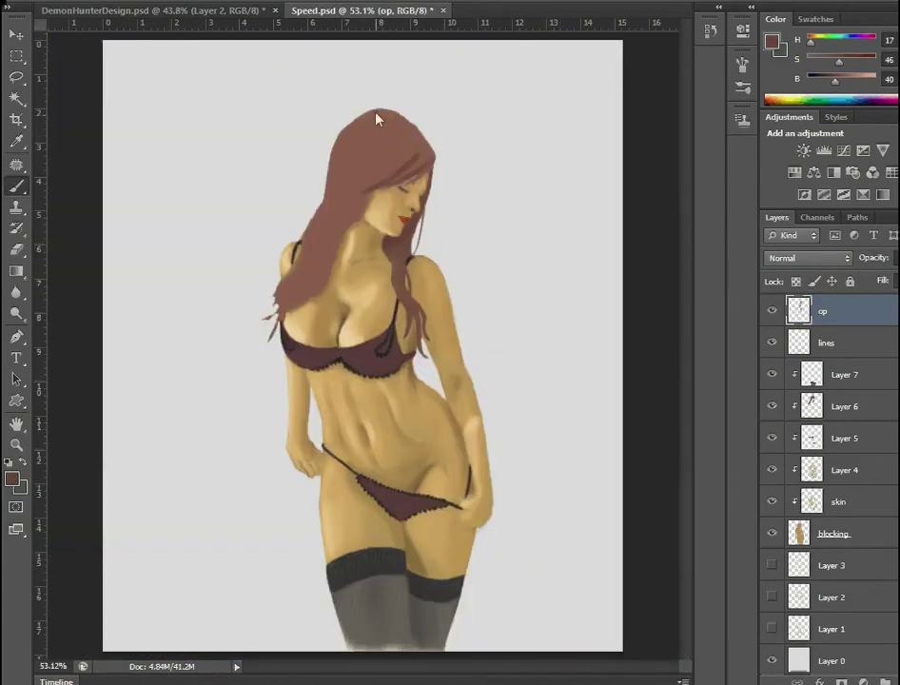
pyautogui.moveTo(323, 244)
pyautogui.mouseDown()
pyautogui.moveTo(350, 164)
pyautogui.moveTo(411, 145)
pyautogui.moveTo(347, 217)
pyautogui.moveTo(290, 333)
pyautogui.moveTo(250, 325)
pyautogui.mouseUp()
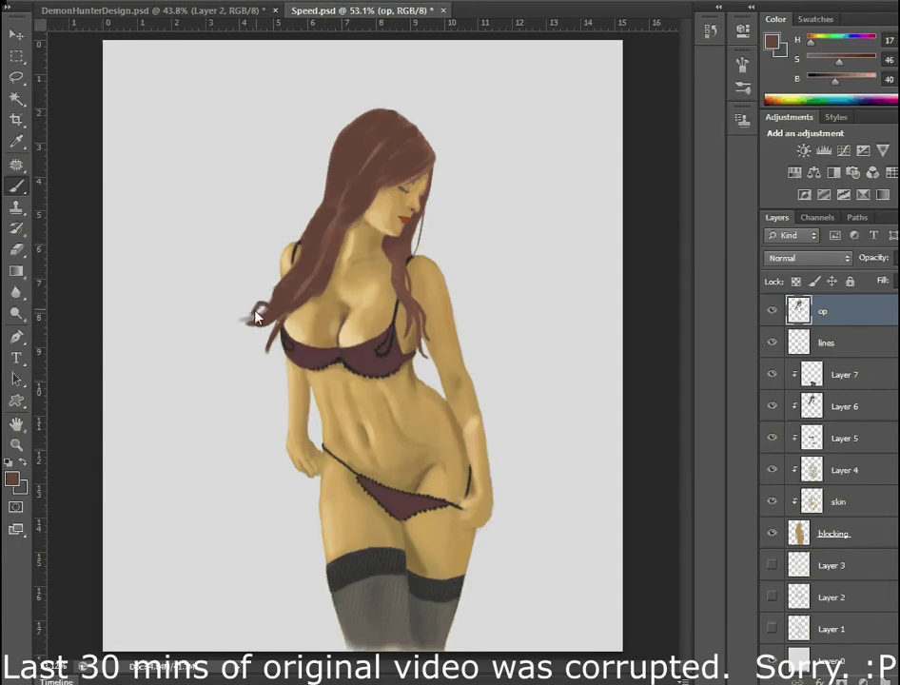
pyautogui.moveTo(304, 276)
pyautogui.mouseDown()
pyautogui.moveTo(240, 344)
pyautogui.moveTo(276, 321)
pyautogui.moveTo(274, 344)
pyautogui.mouseUp()
pyautogui.keyDown('alt'); pyautogui.click(287, 270); pyautogui.keyUp('alt')
pyautogui.press('e')
pyautogui.press('b')
pyautogui.keyDown('alt'); pyautogui.click(375, 156); pyautogui.keyUp('alt')
pyautogui.moveTo(309, 285); pyautogui.dragTo(249, 323)
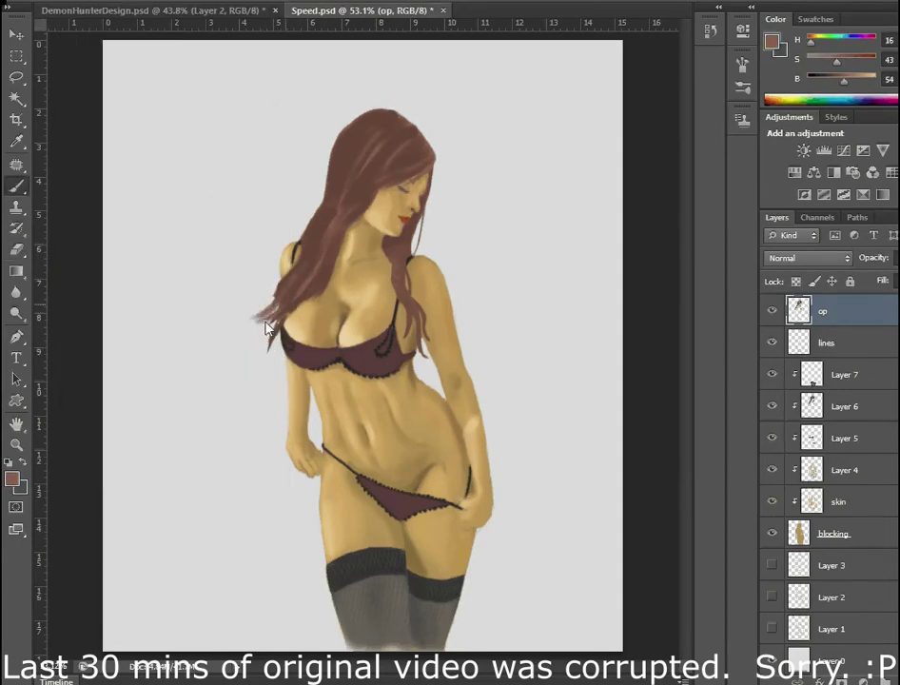
# - Paint lighter brown strands into the left side of the hair
pyautogui.scroll(3, 417, 282)
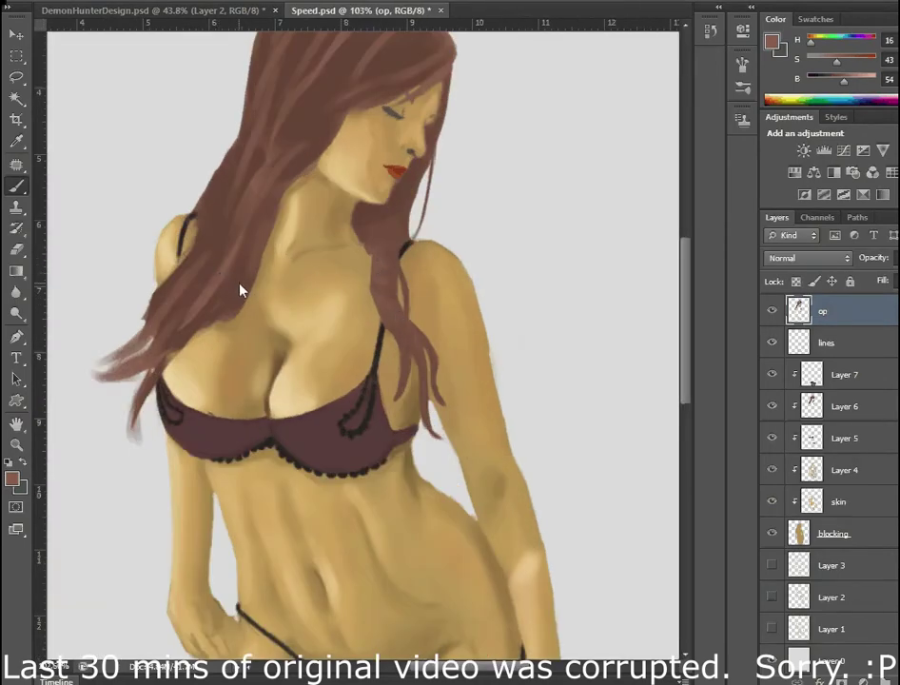
pyautogui.keyDown('alt'); pyautogui.click(366, 88); pyautogui.keyUp('alt')
pyautogui.scroll(3, 366, 88)
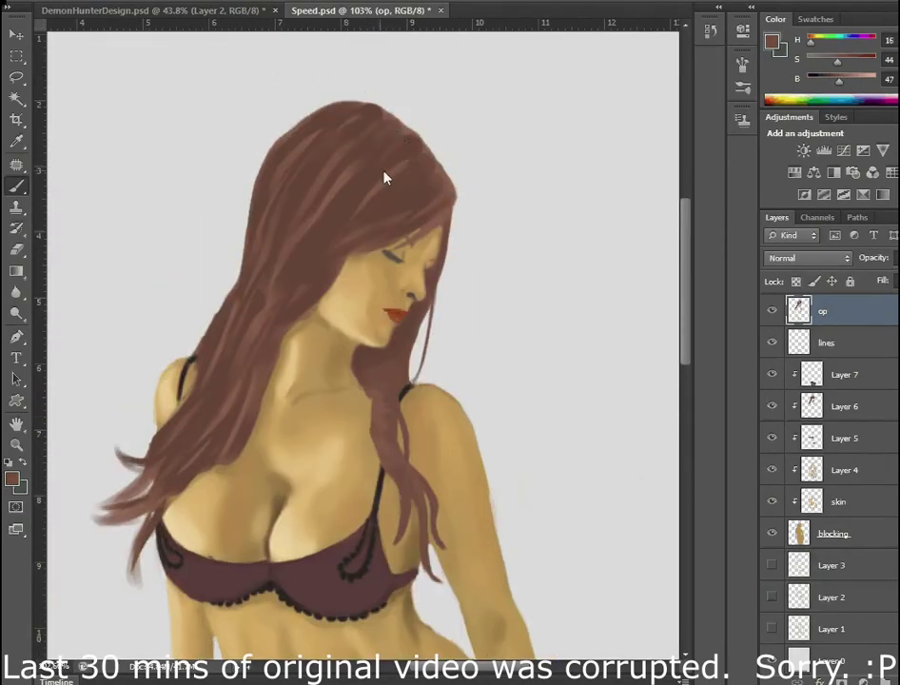
pyautogui.scroll(-3, 446, 358)
pyautogui.scroll(2, 285, 241)
pyautogui.keyDown('alt'); pyautogui.click(307, 222); pyautogui.keyUp('alt')
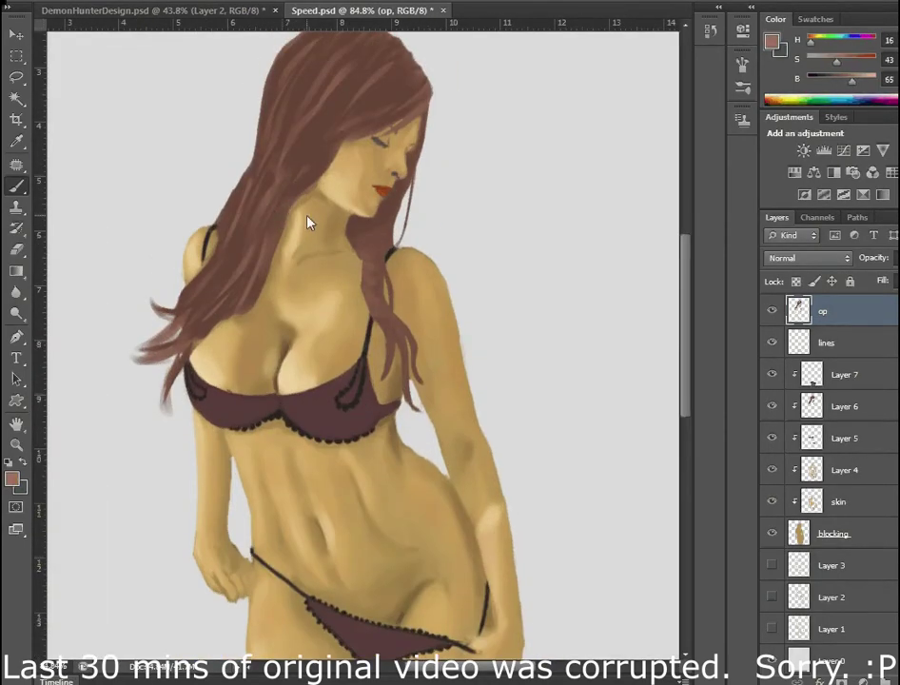
pyautogui.moveTo(239, 250); pyautogui.dragTo(231, 282)
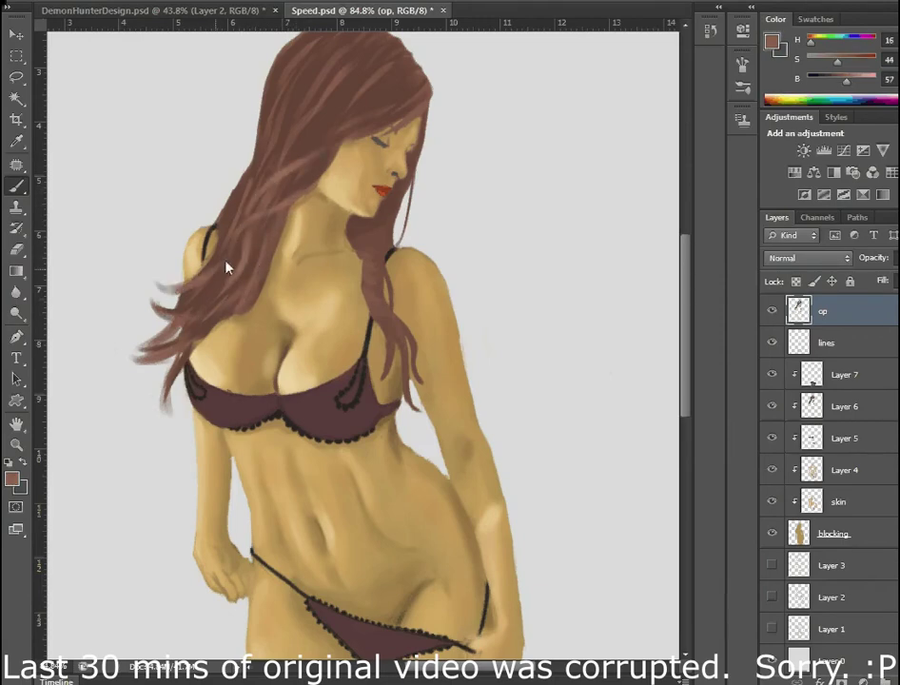
# - Paint a darker brown hair strand falling over the chest
pyautogui.keyDown('alt'); pyautogui.click(274, 178); pyautogui.keyUp('alt')
pyautogui.scroll(-3, 274, 178)
pyautogui.scroll(4, 376, 246)
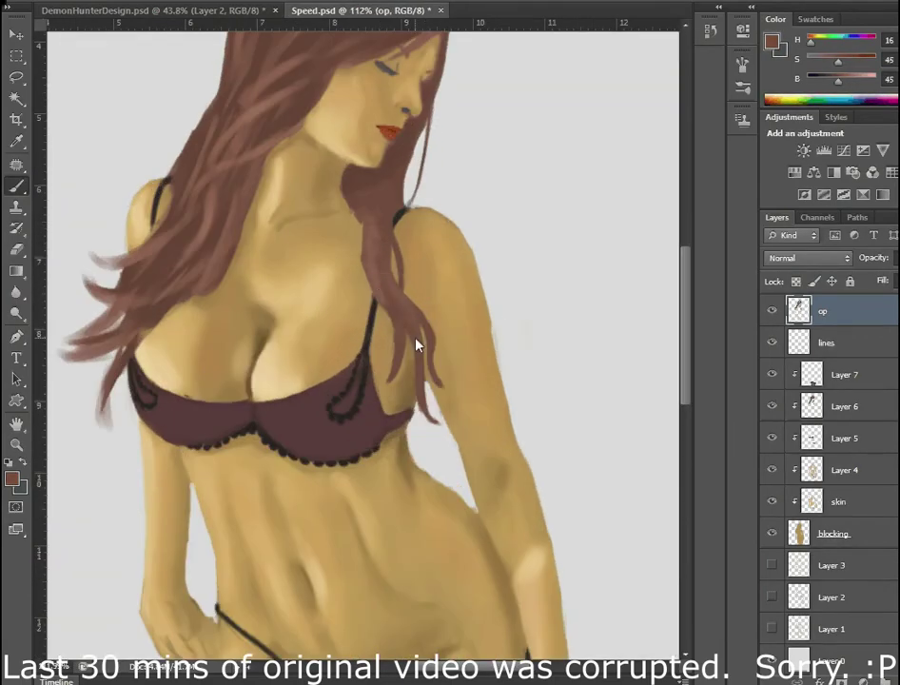
pyautogui.keyDown('alt'); pyautogui.click(372, 250); pyautogui.keyUp('alt')
pyautogui.moveTo(372, 250); pyautogui.dragTo(357, 287)
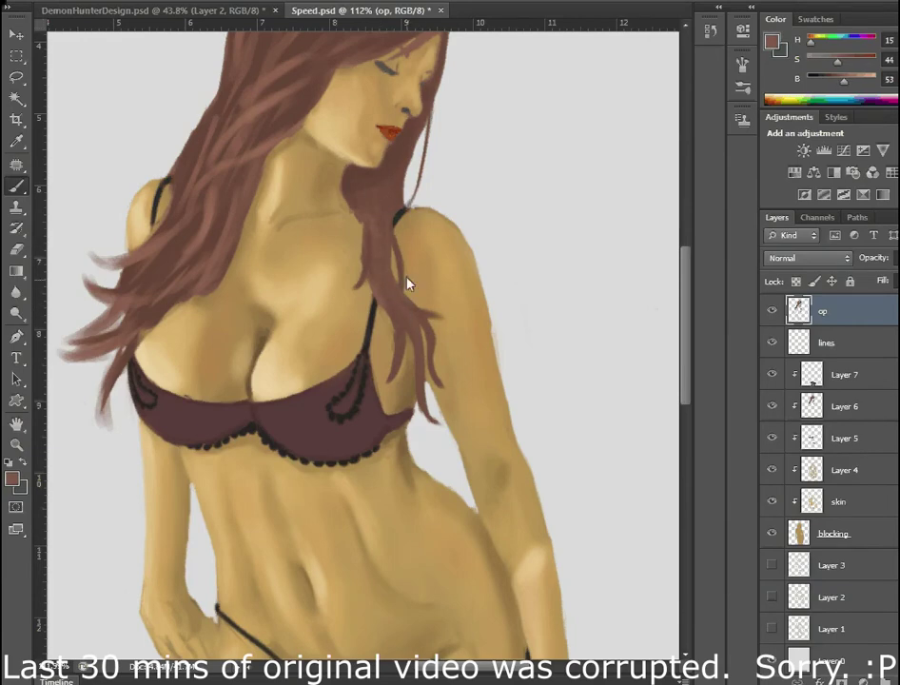
pyautogui.keyDown('alt'); pyautogui.click(388, 283); pyautogui.keyUp('alt')
pyautogui.scroll(-4, 388, 282)
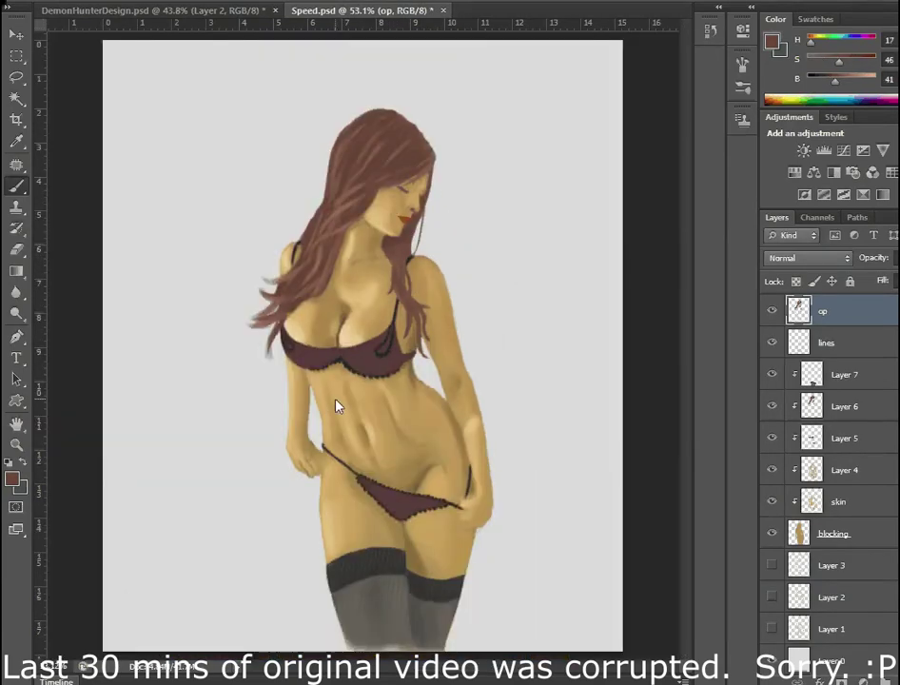
# - Sample the bra's dark maroon, lighten it, and paint a highlight on the left cup
pyautogui.scroll(3, 421, 302)
pyautogui.scroll(2, 186, 367)
pyautogui.keyDown('alt'); pyautogui.click(181, 327); pyautogui.keyUp('alt')
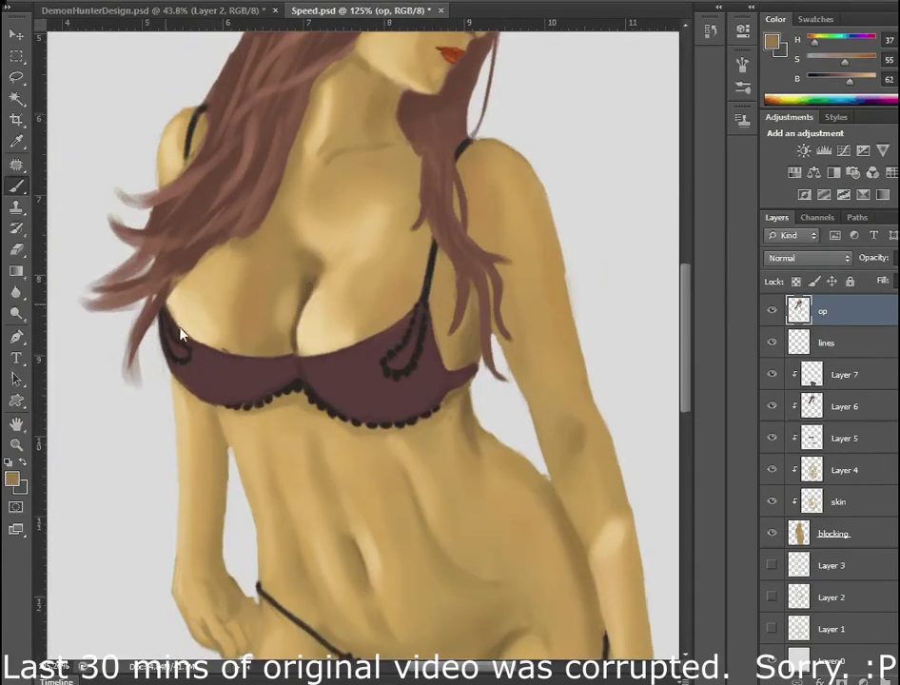
pyautogui.keyDown('alt'); pyautogui.click(228, 354); pyautogui.keyUp('alt')
pyautogui.keyDown('alt'); pyautogui.click(240, 398); pyautogui.keyUp('alt')
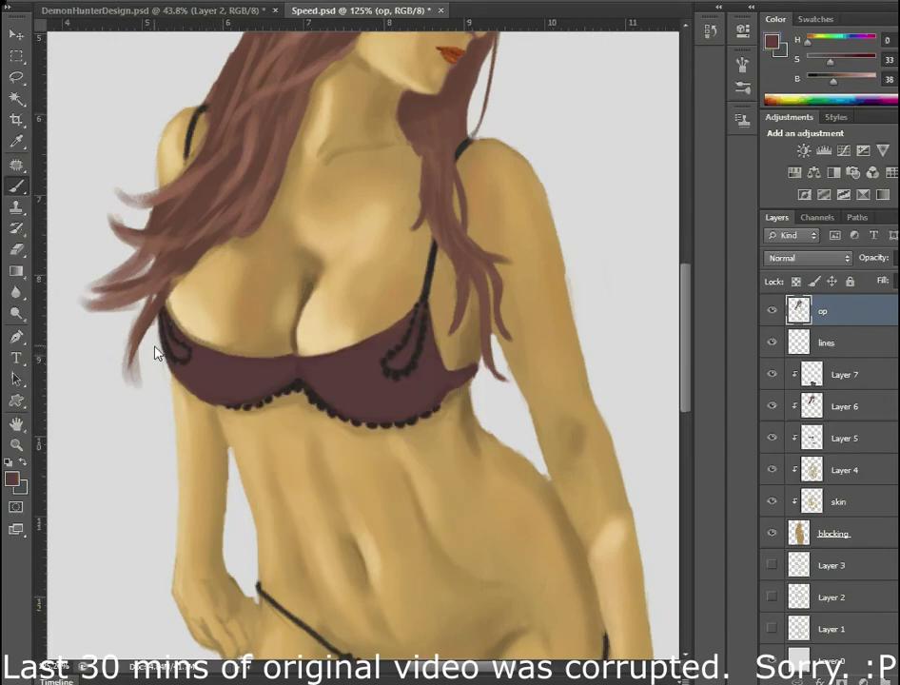
pyautogui.scroll(2, 155, 354)
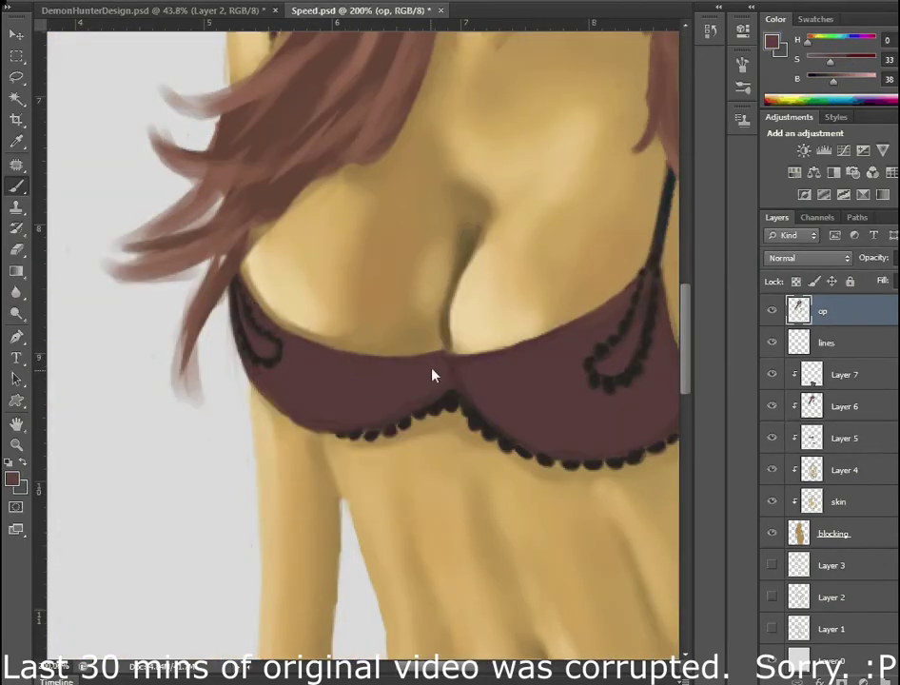
pyautogui.moveTo(818, 83); pyautogui.dragTo(842, 80)
pyautogui.moveTo(297, 373)
pyautogui.mouseDown()
pyautogui.moveTo(316, 375)
pyautogui.moveTo(259, 382)
pyautogui.mouseUp()
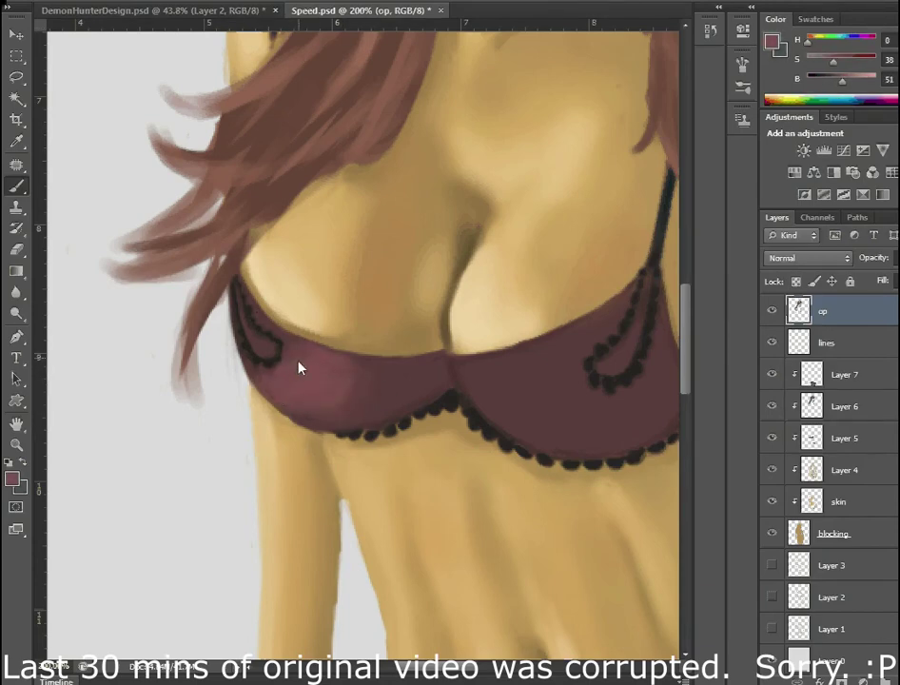
# - Brush lighter maroon highlights across the right bra cup, checking the full-canvas view
pyautogui.scroll(-2, 257, 362)
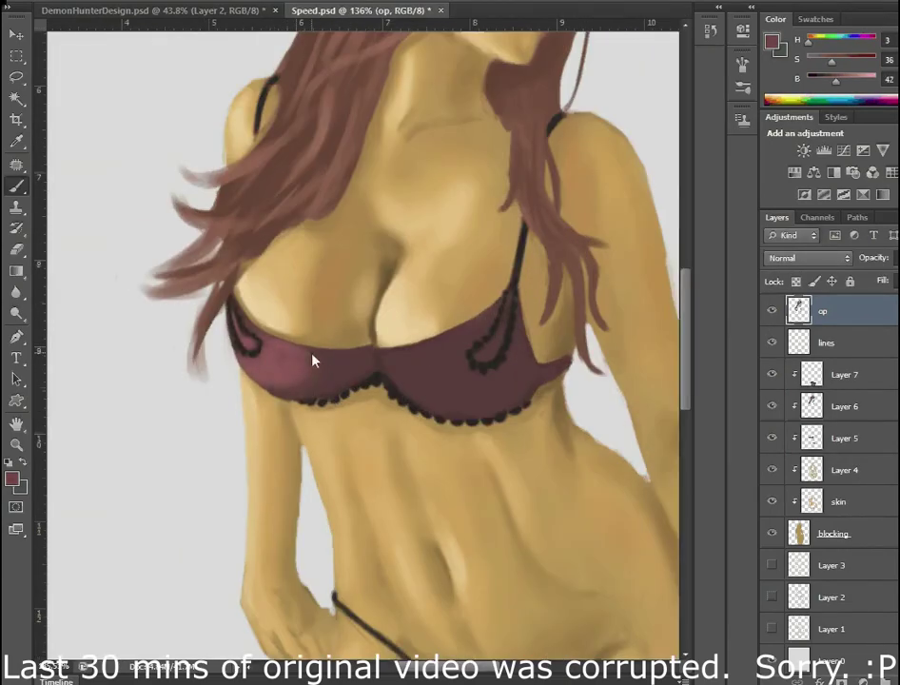
pyautogui.keyDown('alt'); pyautogui.click(363, 372); pyautogui.keyUp('alt')
pyautogui.hotkey('ctrl', '0')
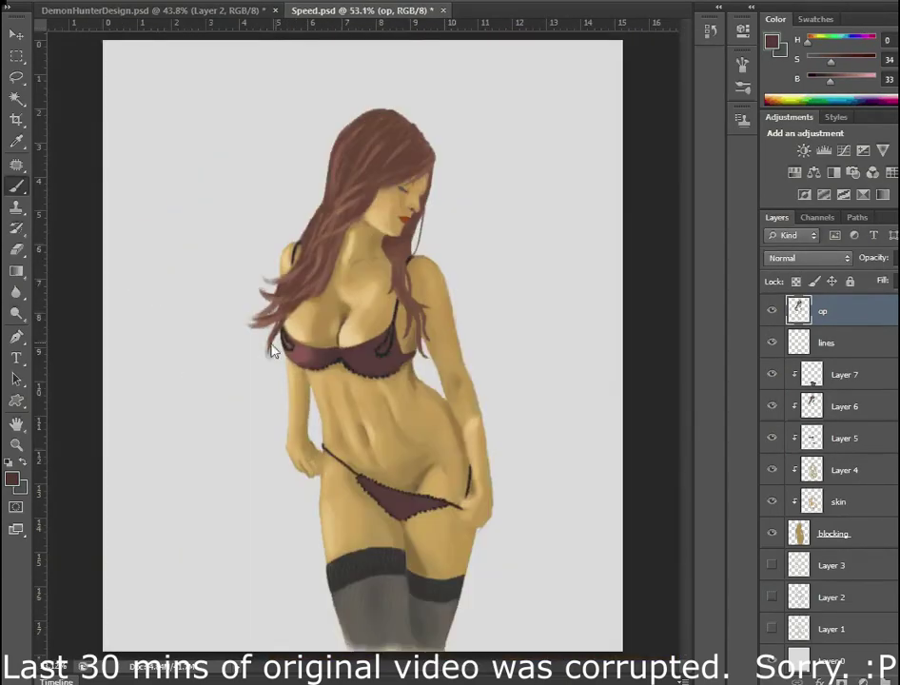
pyautogui.scroll(5, 412, 381)
pyautogui.hotkey('ctrl', '0')
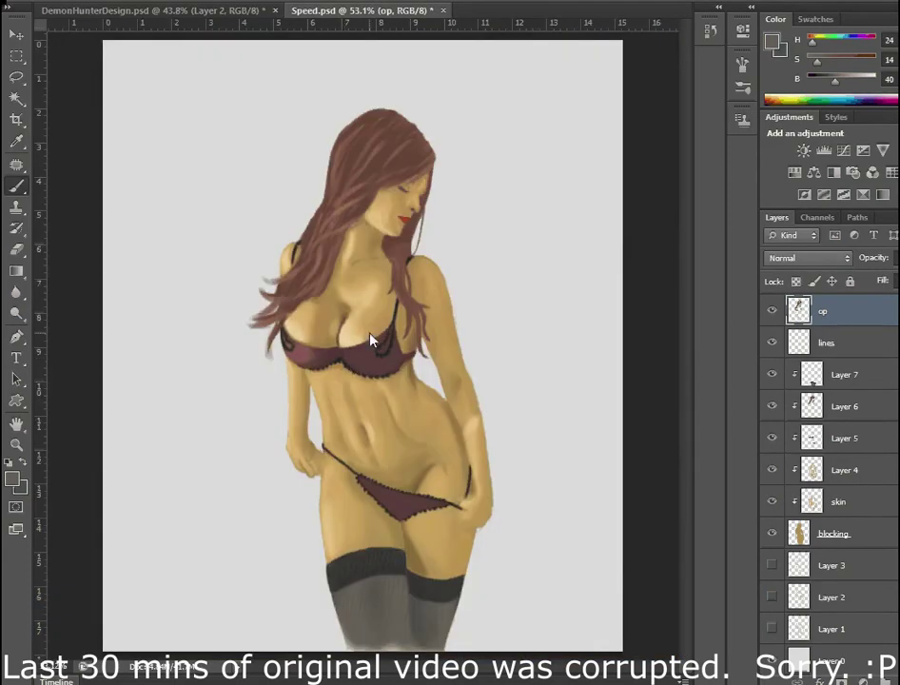
pyautogui.scroll(4, 347, 407)
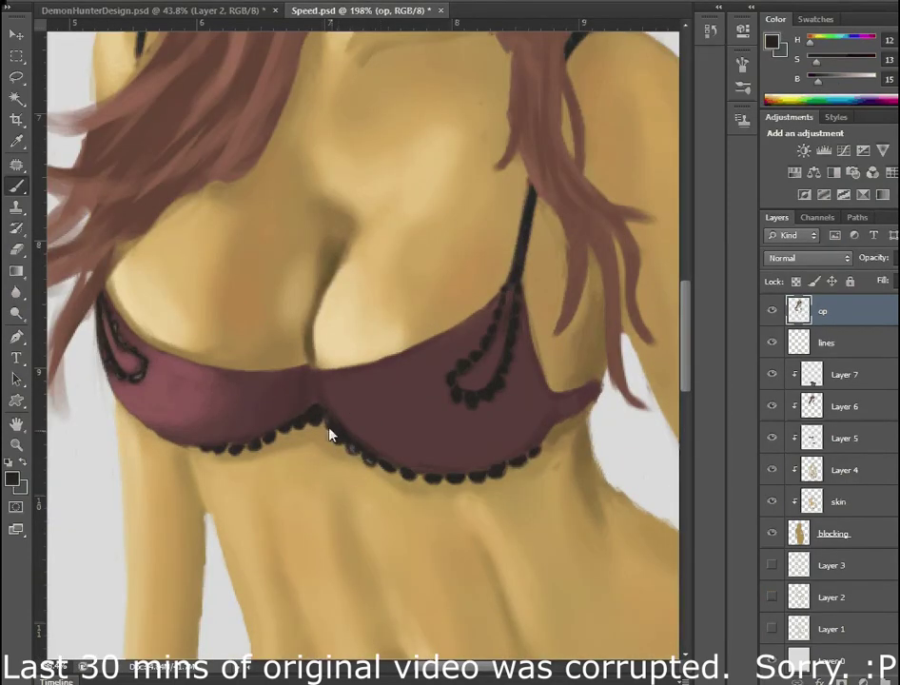
pyautogui.keyDown('alt'); pyautogui.click(323, 392); pyautogui.keyUp('alt')
pyautogui.moveTo(373, 383); pyautogui.dragTo(342, 381)
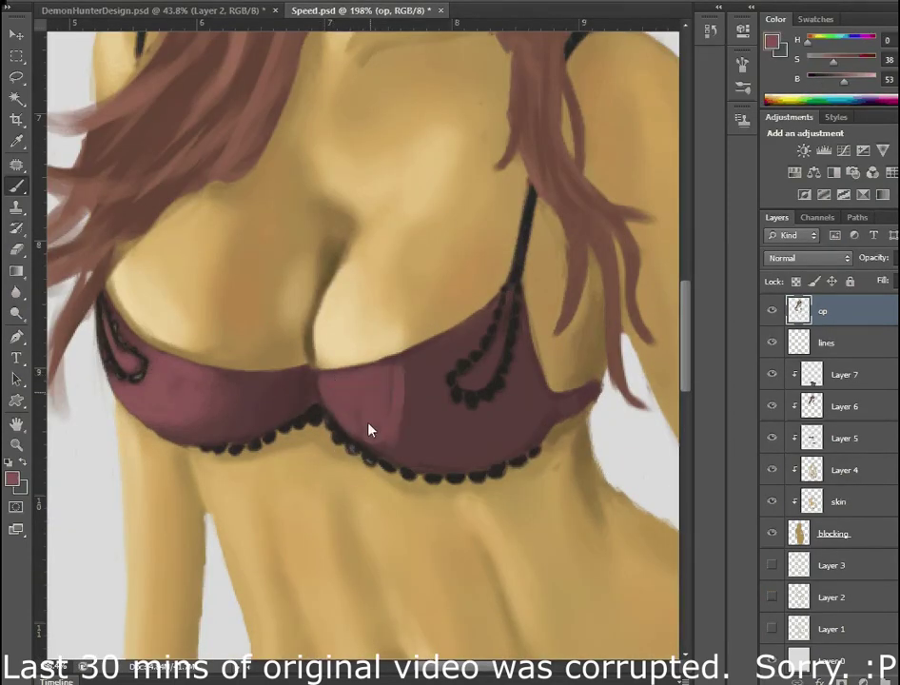
pyautogui.moveTo(370, 426); pyautogui.dragTo(412, 380)
# - Paint over the dark notch on the bra's right edge with sampled maroon
pyautogui.keyDown('alt'); pyautogui.click(410, 434); pyautogui.keyUp('alt')
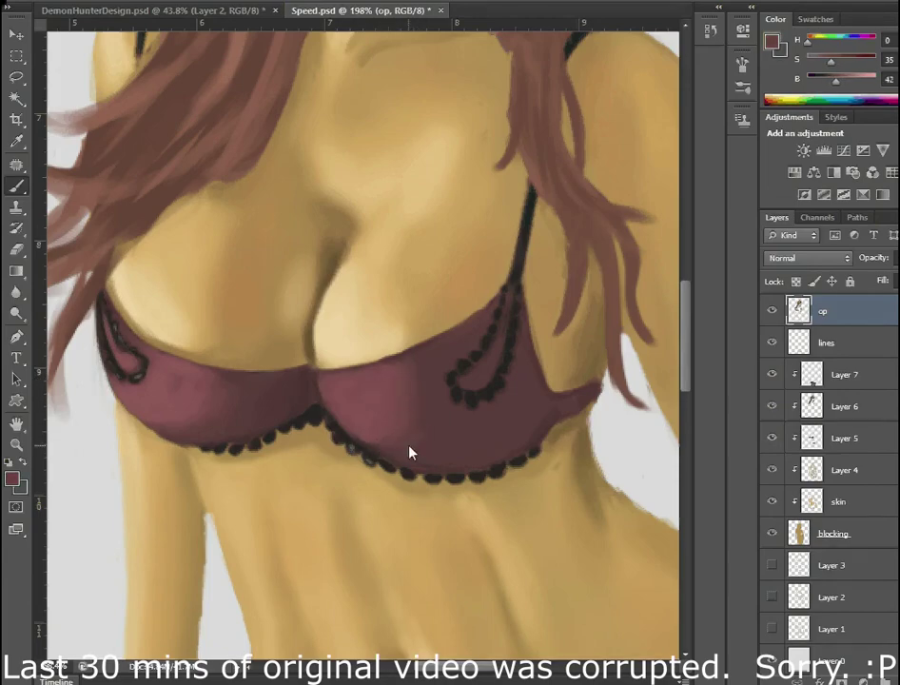
pyautogui.hotkey('ctrl', '0')
pyautogui.scroll(3, 430, 412)
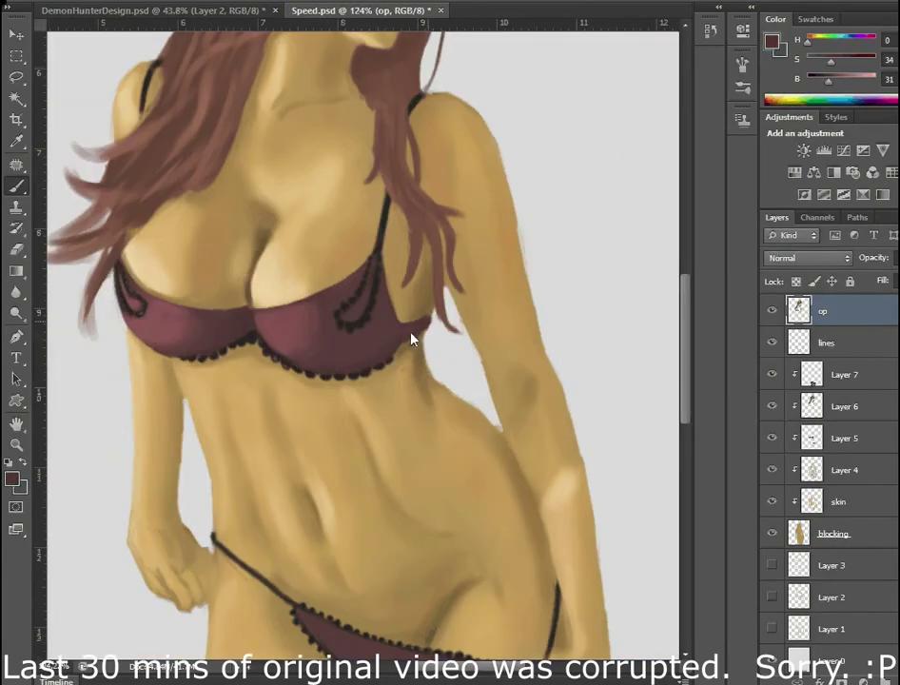
pyautogui.hotkey('ctrl', '0')
pyautogui.scroll(3, 374, 317)
pyautogui.keyDown('alt'); pyautogui.click(334, 340); pyautogui.keyUp('alt')
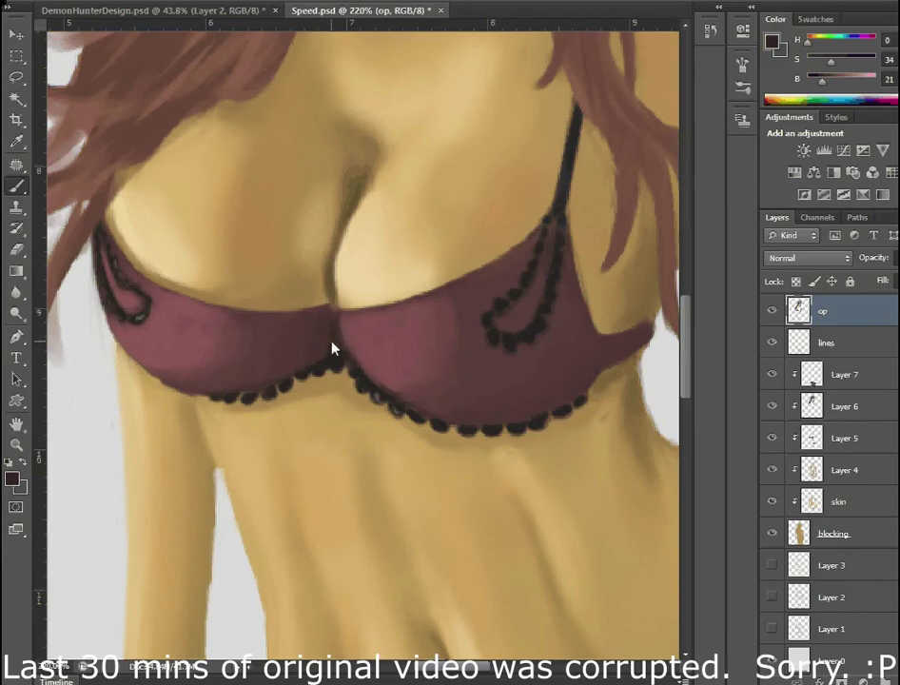
pyautogui.keyDown('alt'); pyautogui.click(331, 350); pyautogui.keyUp('alt')
pyautogui.moveTo(645, 341); pyautogui.dragTo(588, 376)
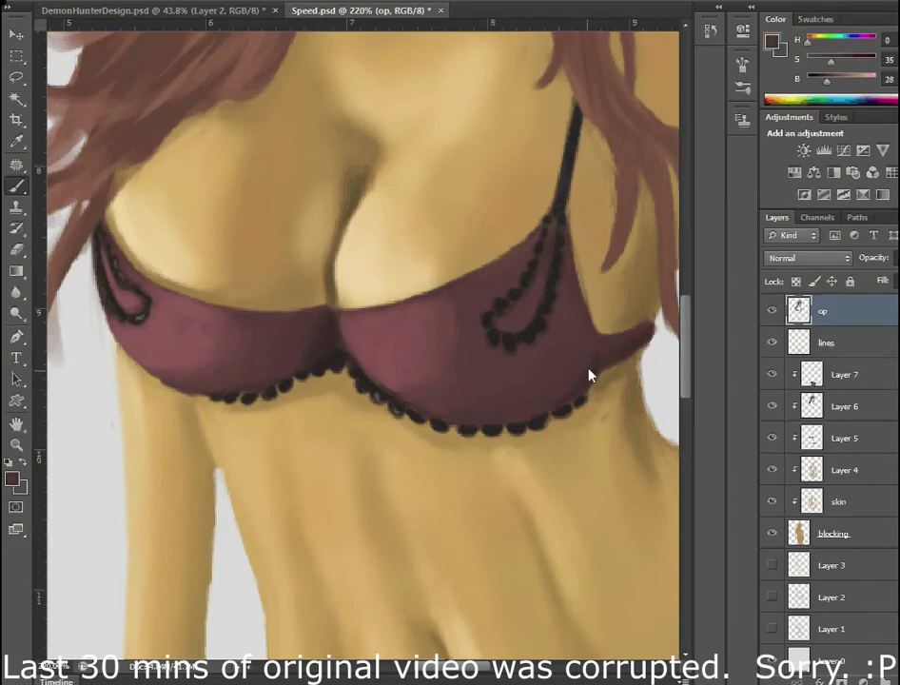
pyautogui.keyDown('alt'); pyautogui.click(153, 321); pyautogui.keyUp('alt')
pyautogui.hotkey('ctrl', '0')
# - Sample a lighter pinkish-brown tone from the finished painting
pyautogui.keyDown('alt'); pyautogui.click(295, 316); pyautogui.keyUp('alt')
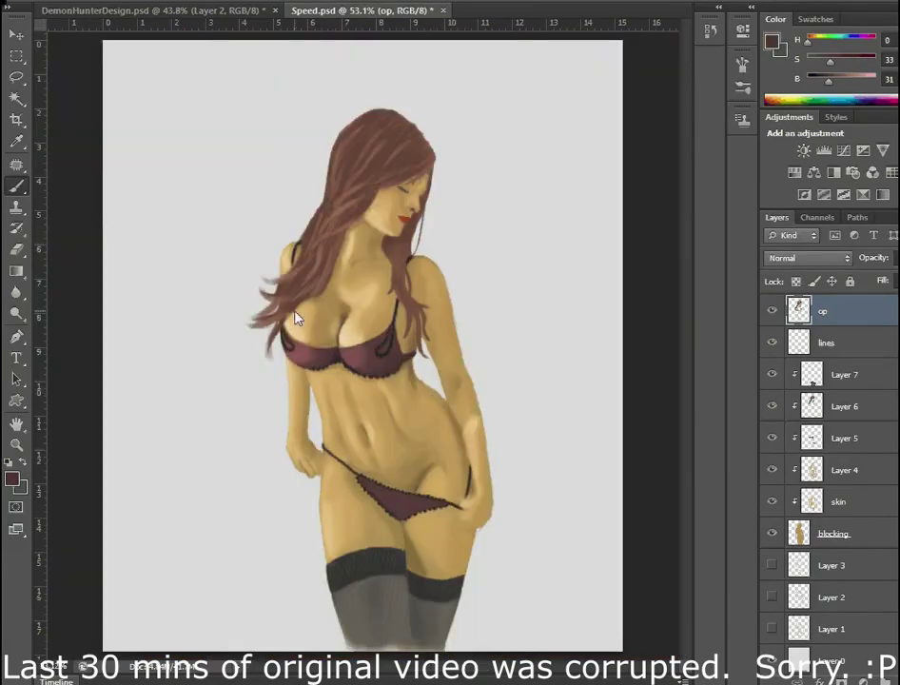
pyautogui.scroll(3, 295, 316)
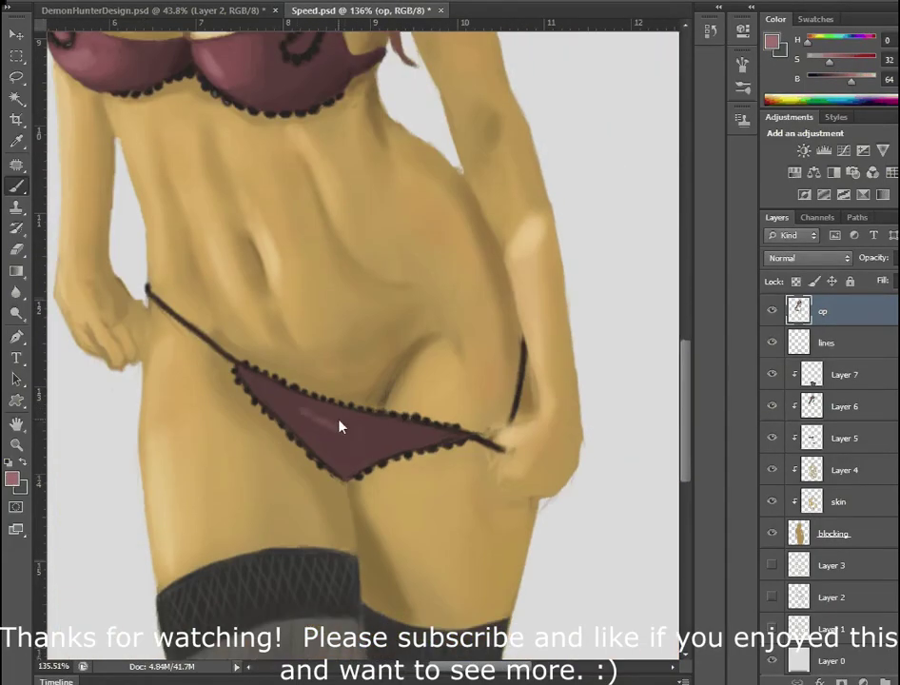